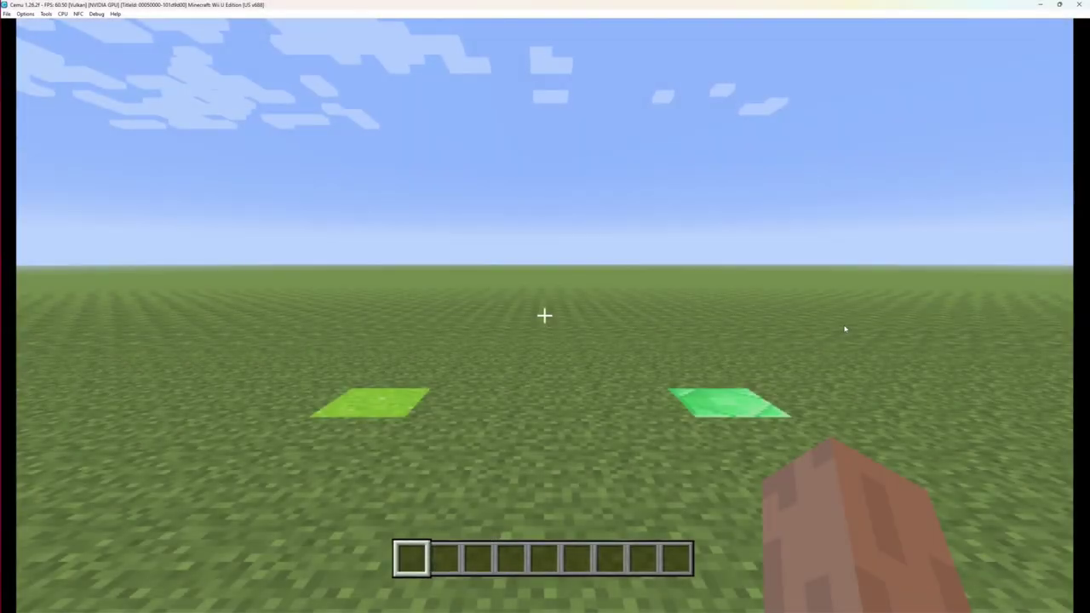
Examine the lime and emerald-green marker blocks set into the grass from several positions.
key("Down")
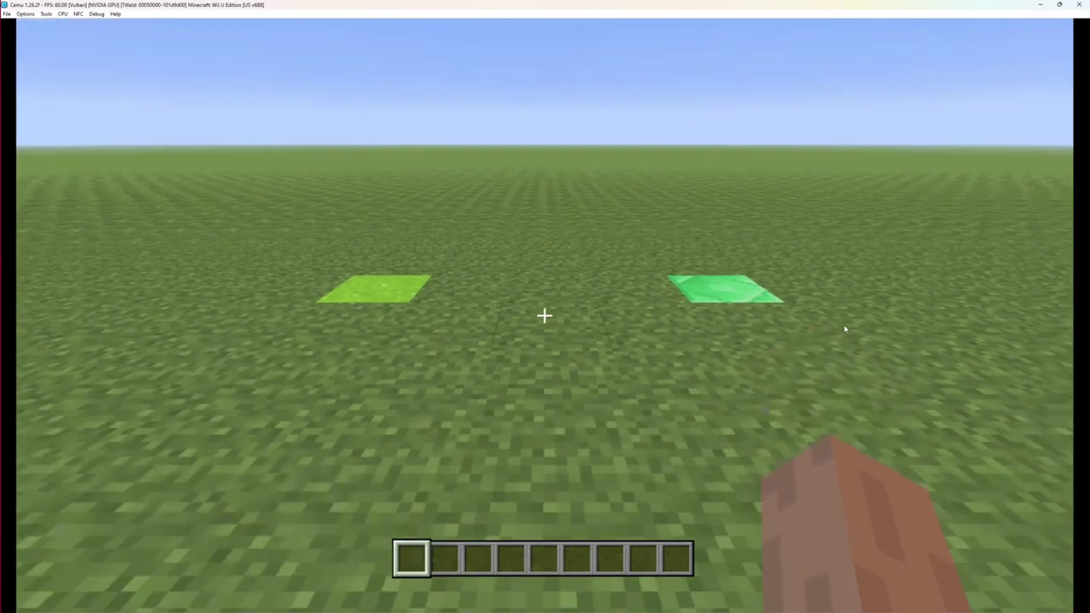
key("w")
key("Down")
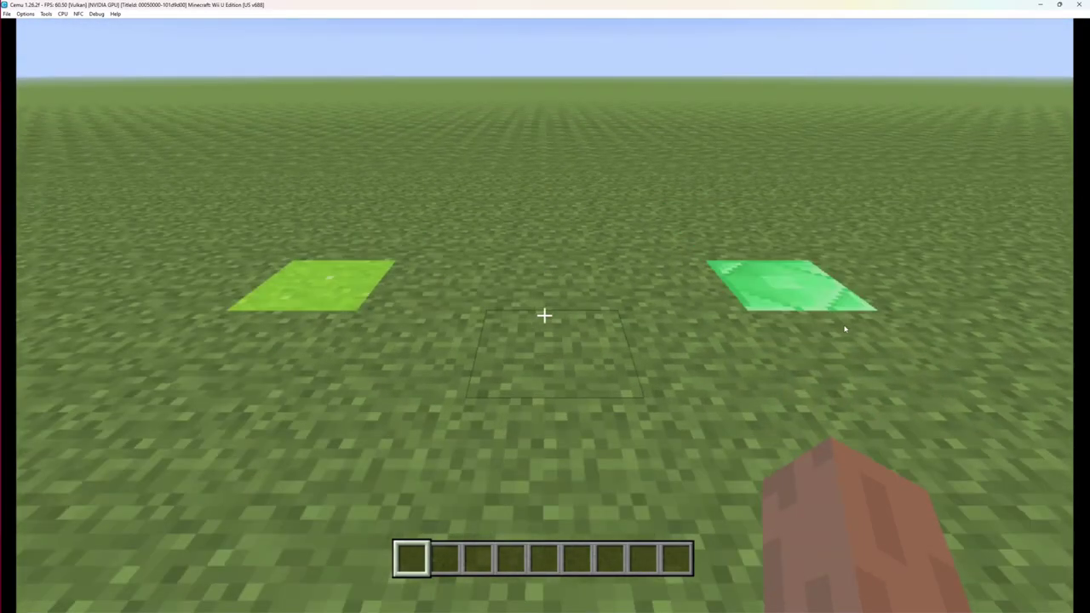
key("Up")
key("s")
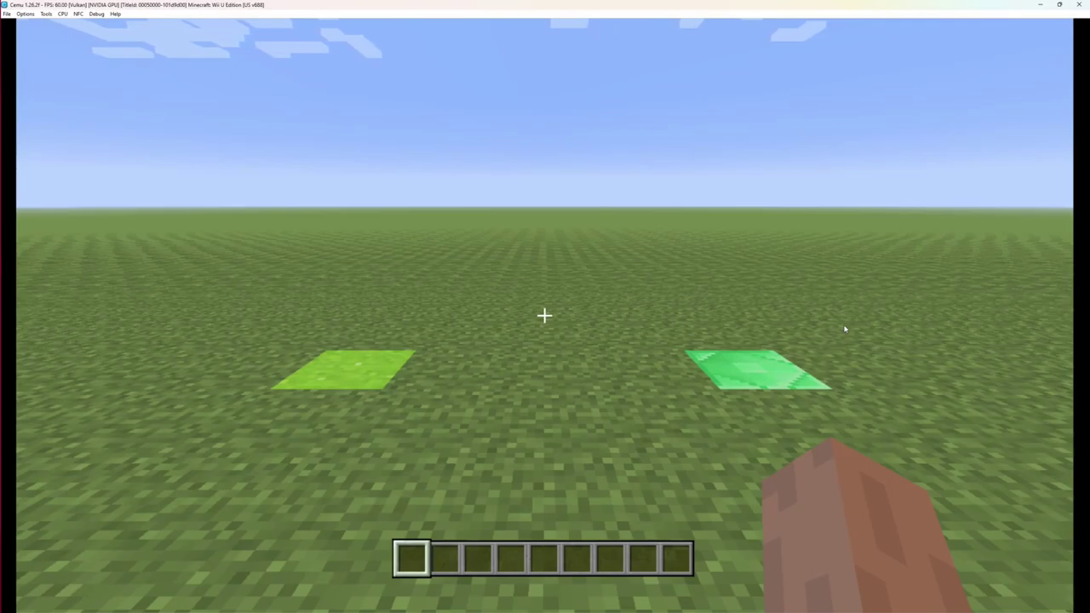
key("a")
key("Down")
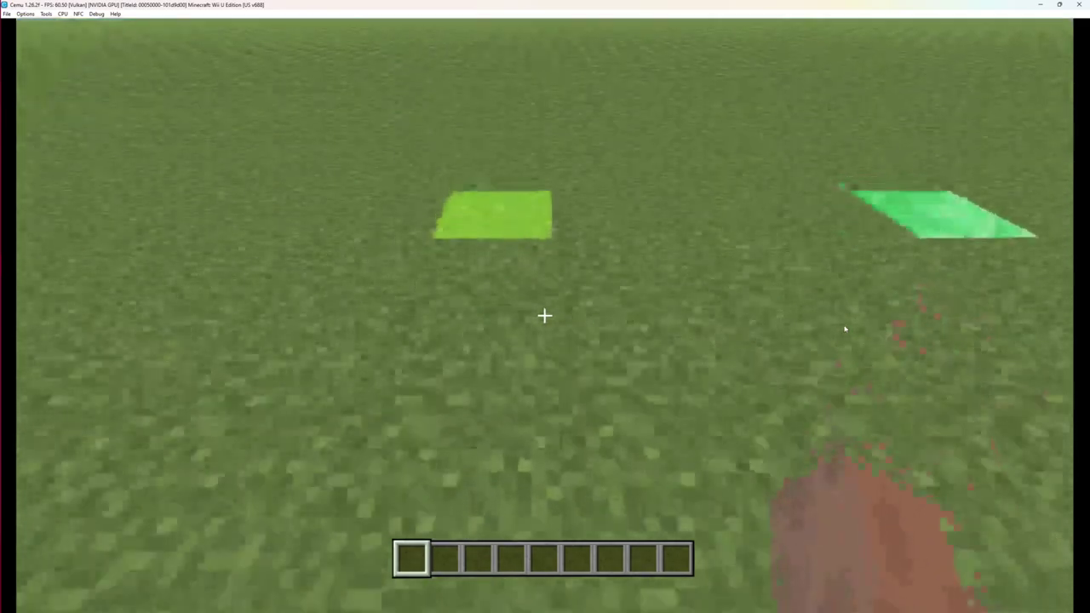
key("w")
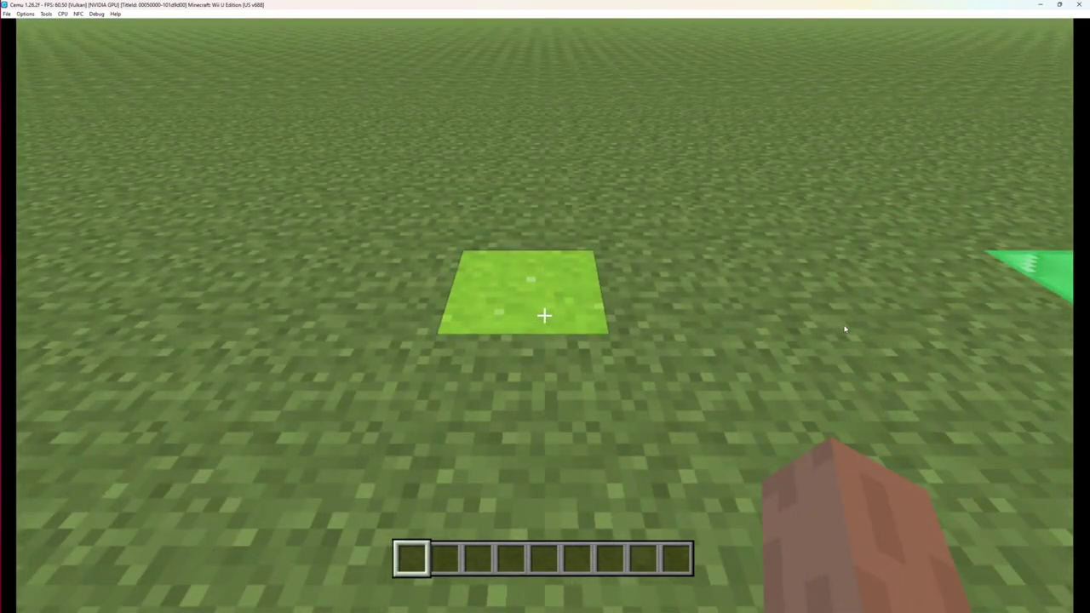
key("Up")
key("d")
key("Down")
key("d")
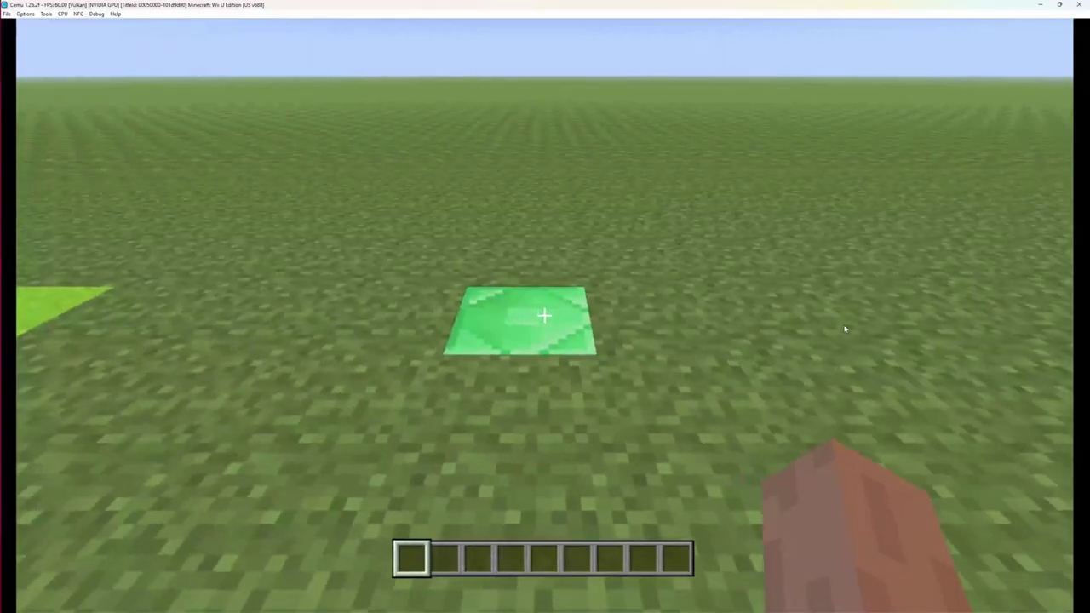
key("Left")
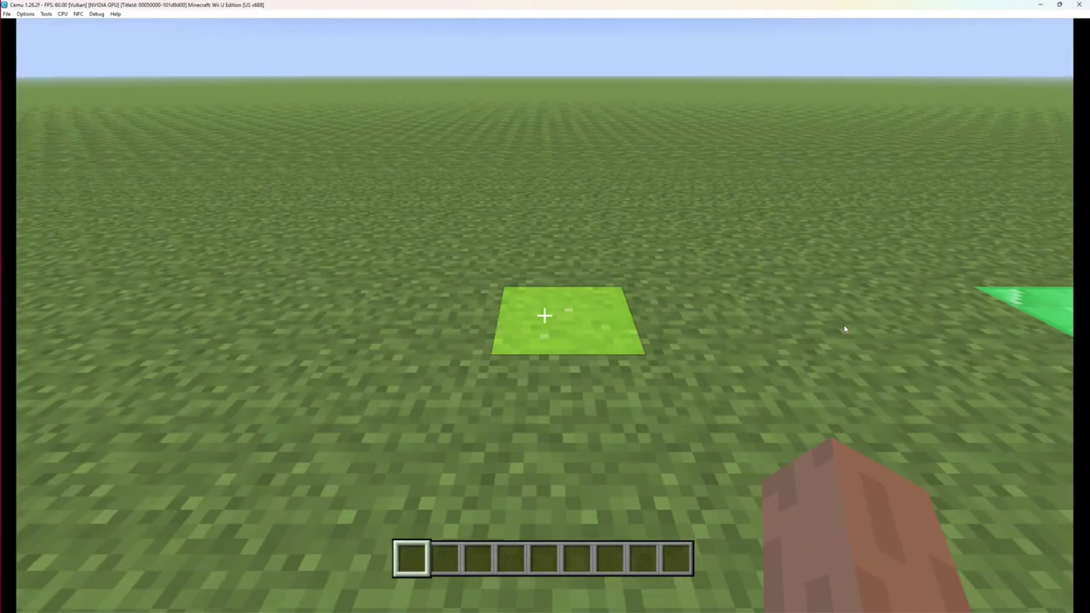
key("Right")
key("Up")
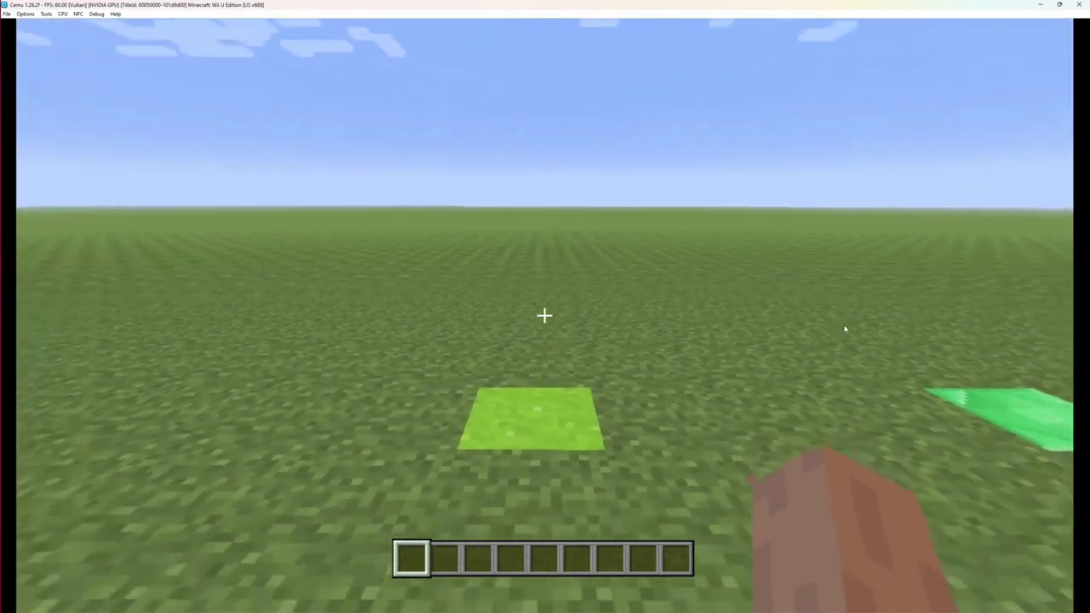
key("Down")
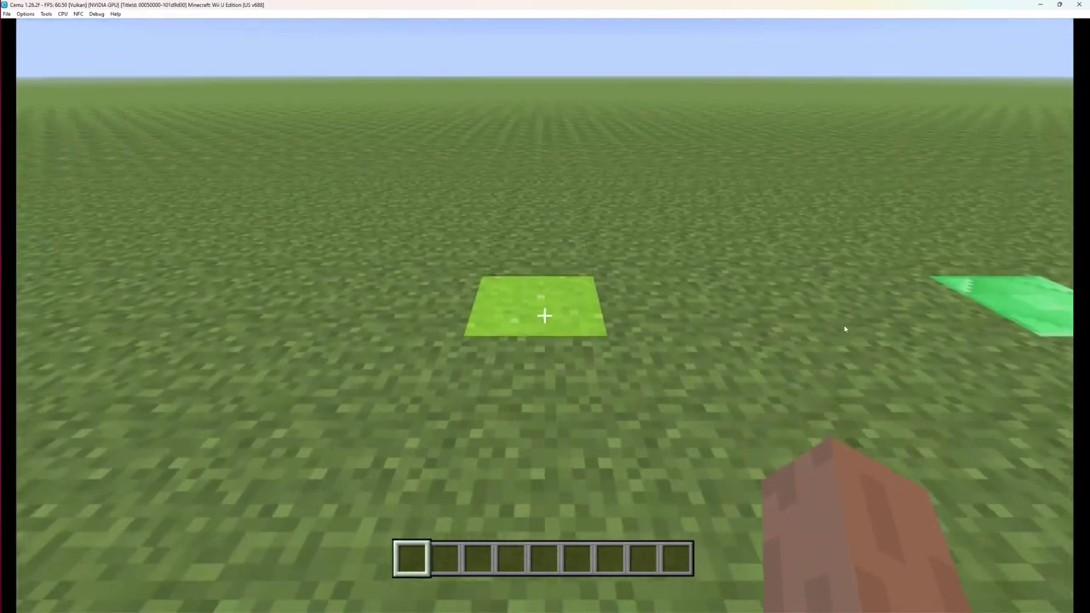
Add a Spawn Villager egg from the Miscellaneous category to the first hotbar slot.
key("e")
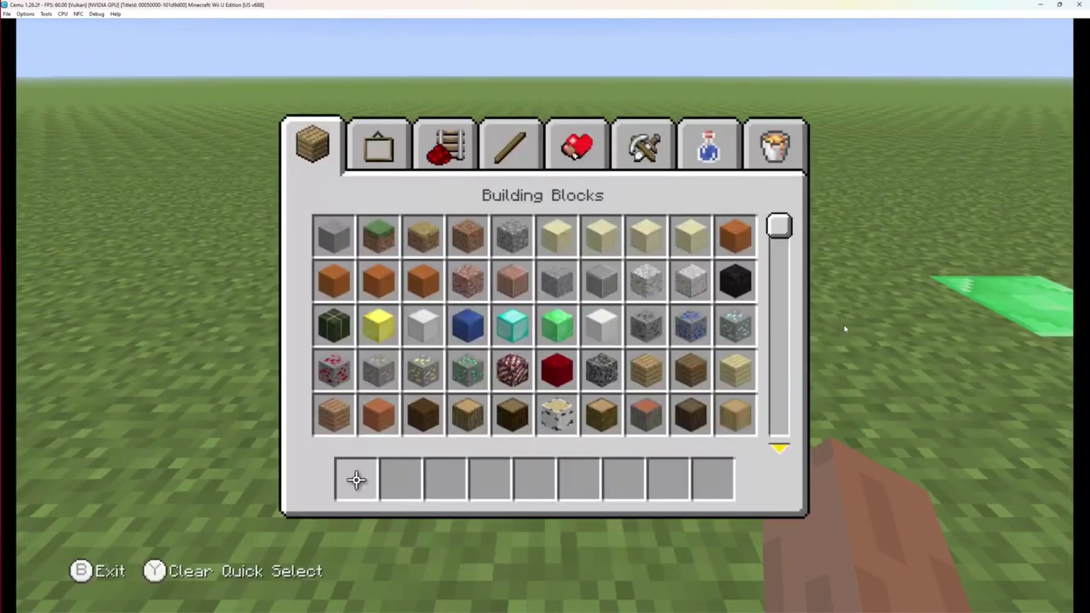
key("q")
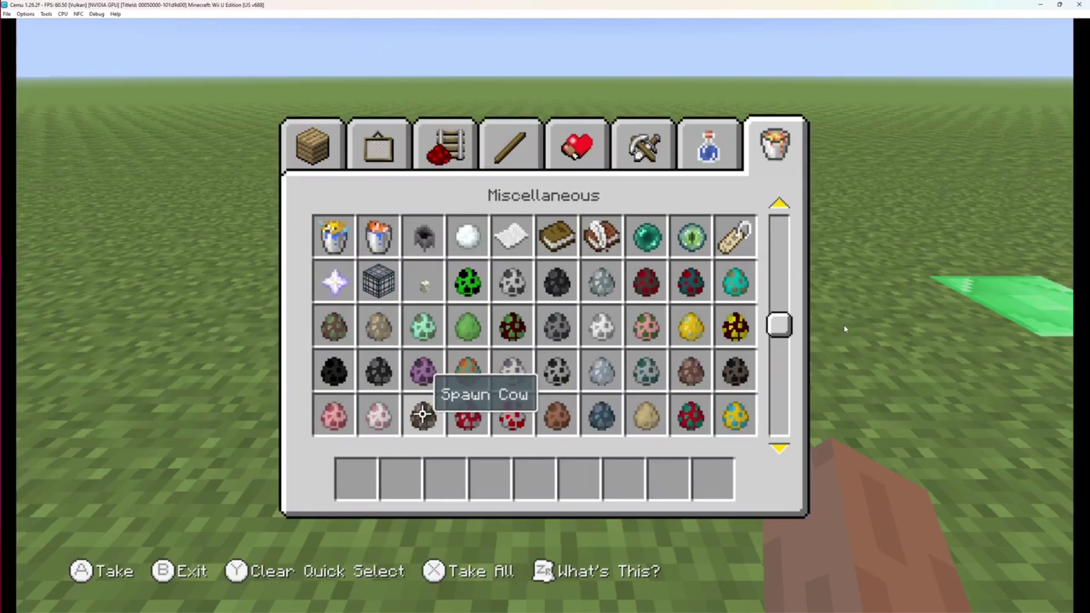
key("e")
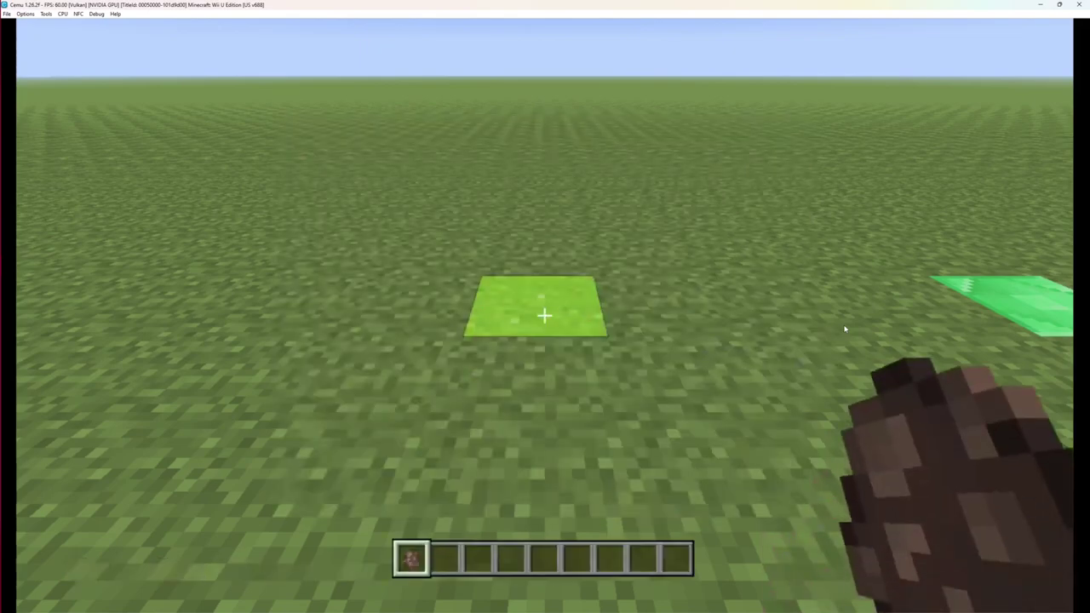
key("i")
key("Escape")
Add a Block of Gold from the Building Blocks category to the second hotbar slot and hold it.
key("e")
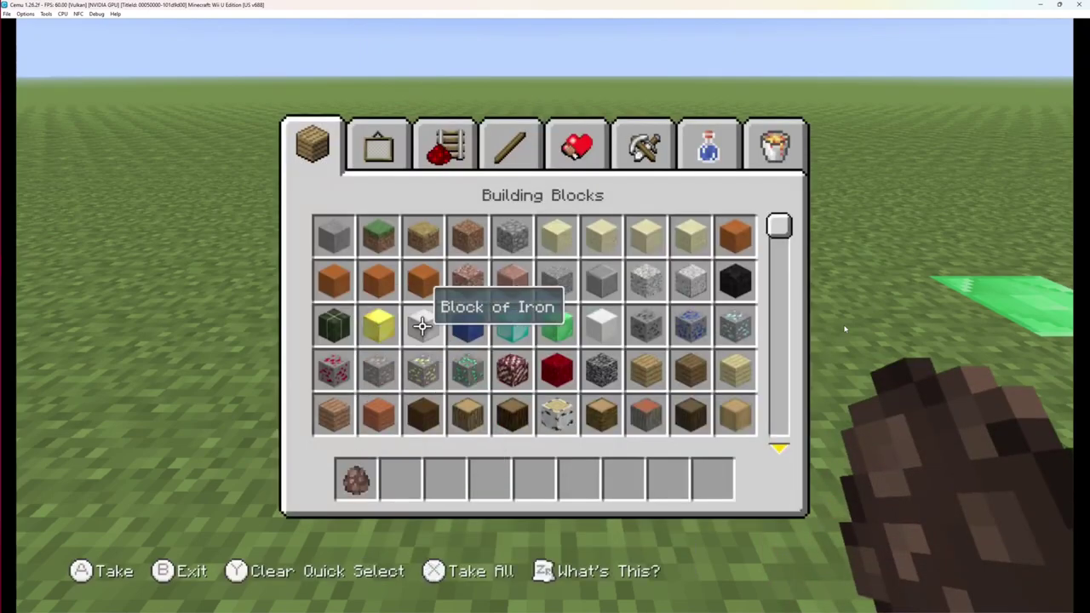
key("e")
key("Down")
key("2")
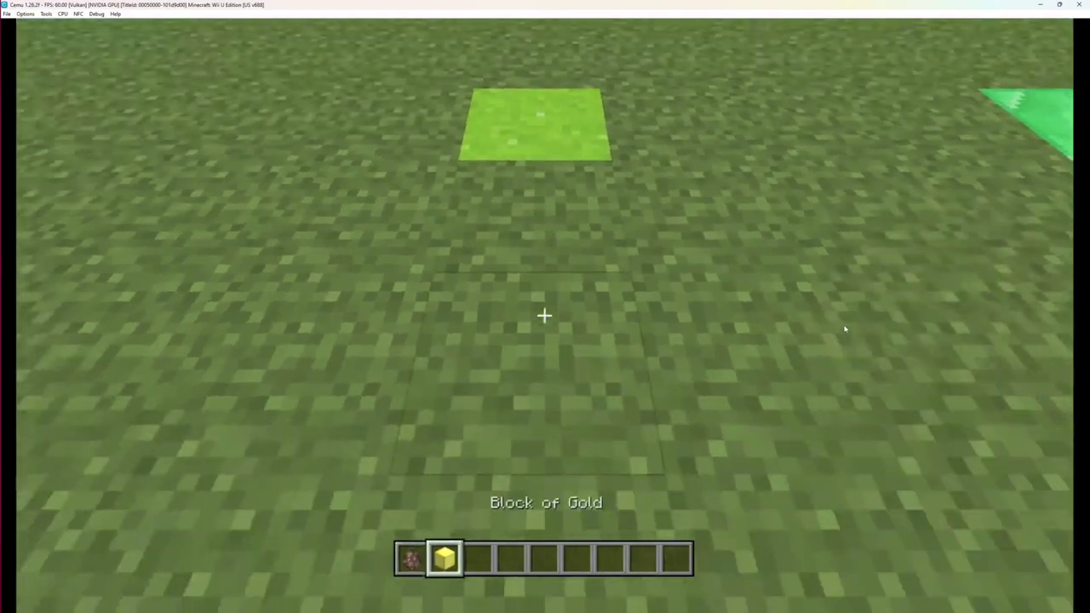
Fly up and stack two gold blocks on top of the lime marker block.
key("space")
key("space")
key("w")
key("l")
key("w")
key("l")
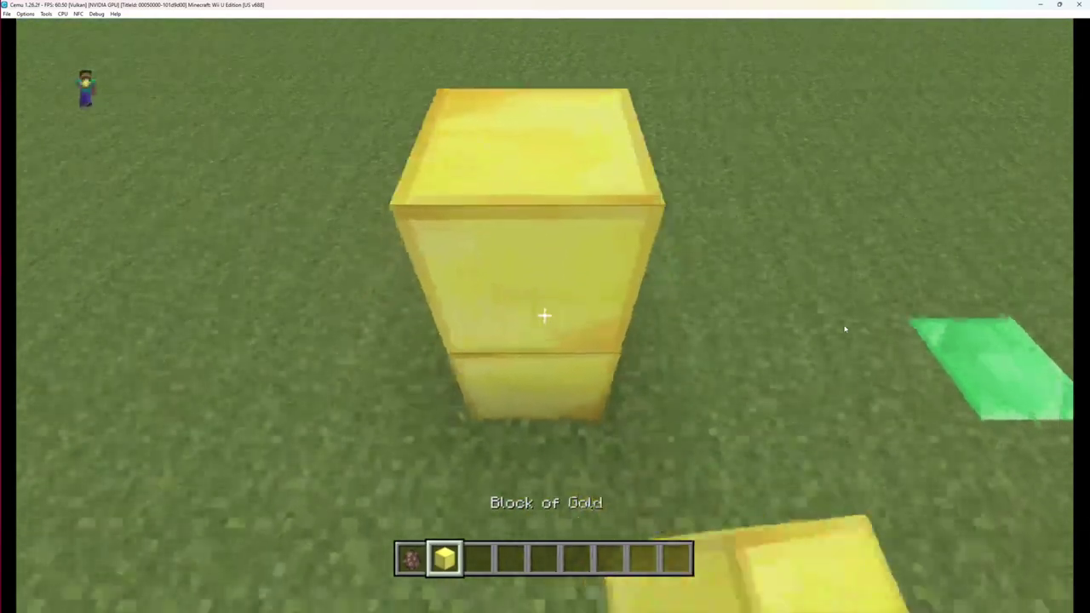
Attach a gold block to one side of the pillar's upper block.
key("space")
key("s")
key("l")
key("w")
key("l")
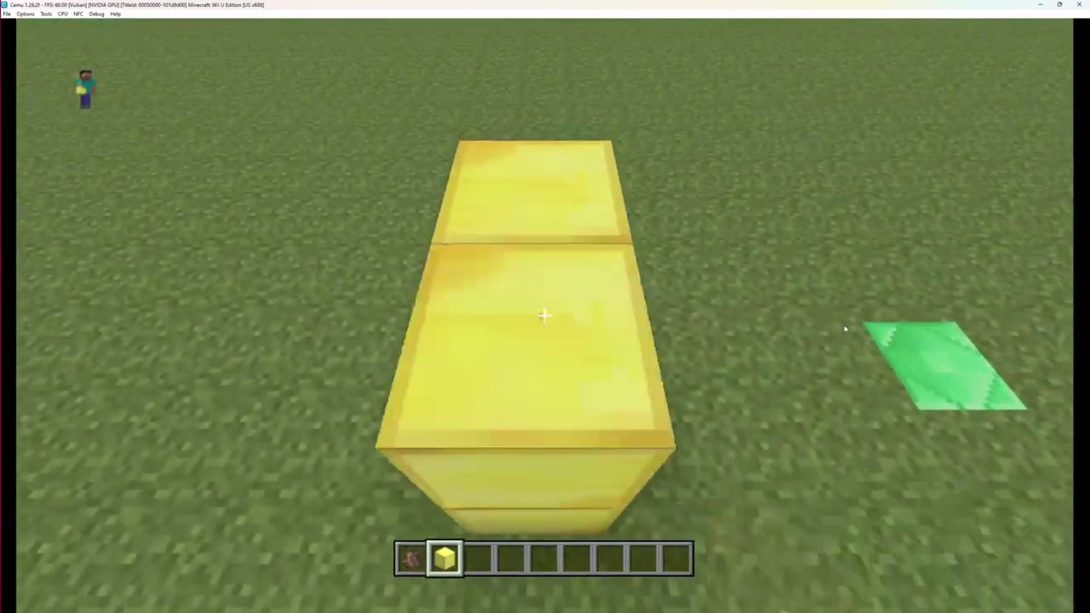
key("s")
key("k")
key("d")
key("Left")
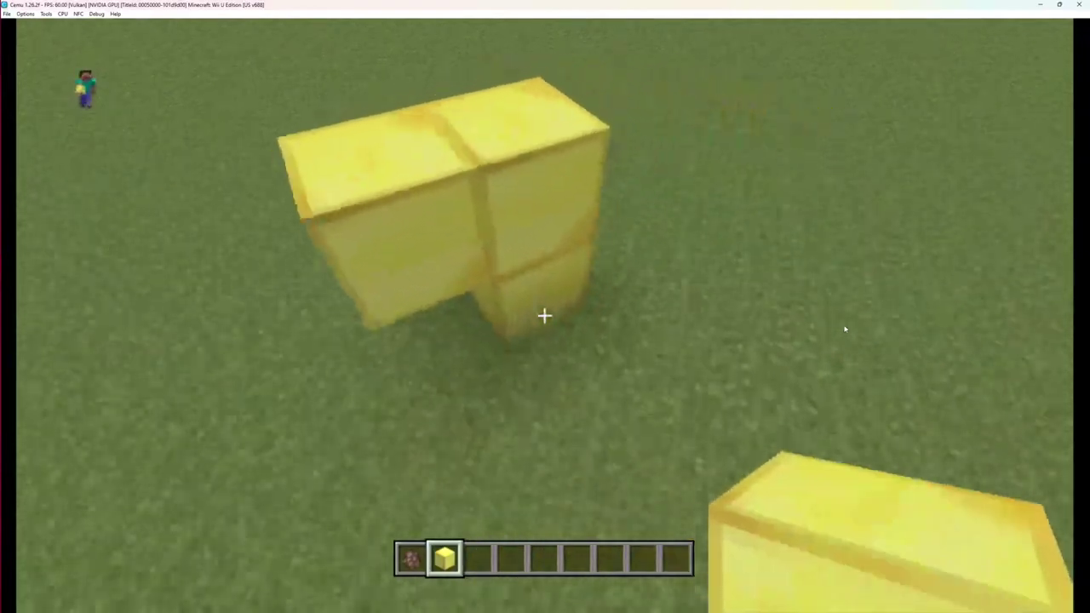
Place gold blocks against a second side of the pillar, one at ground level and one above it.
key("w")
key("w")
key("a")
key("d")
key("s")
key("l")
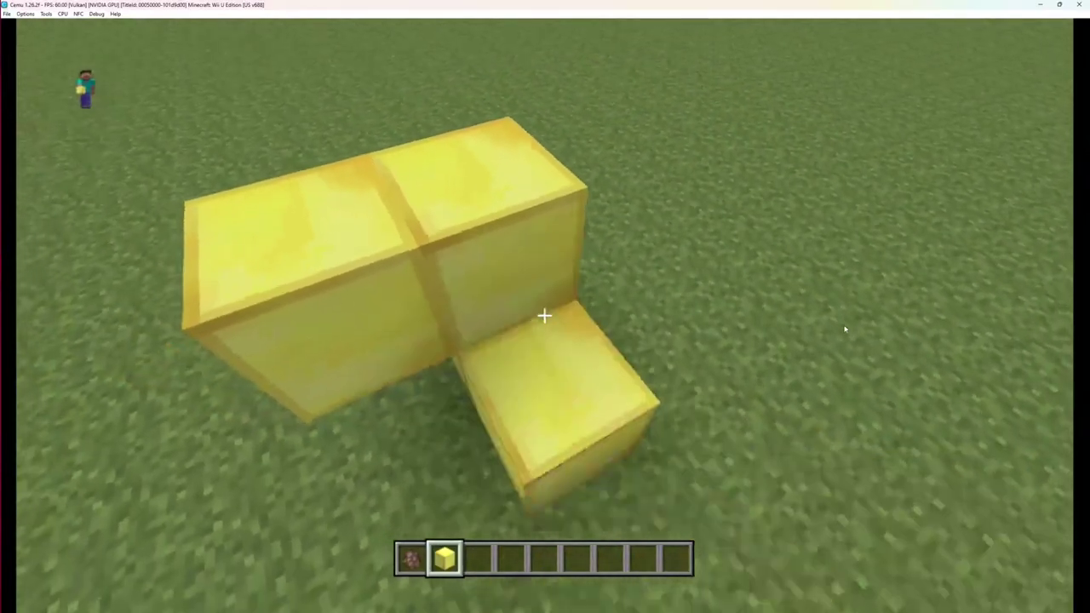
key("Down")
key("Up")
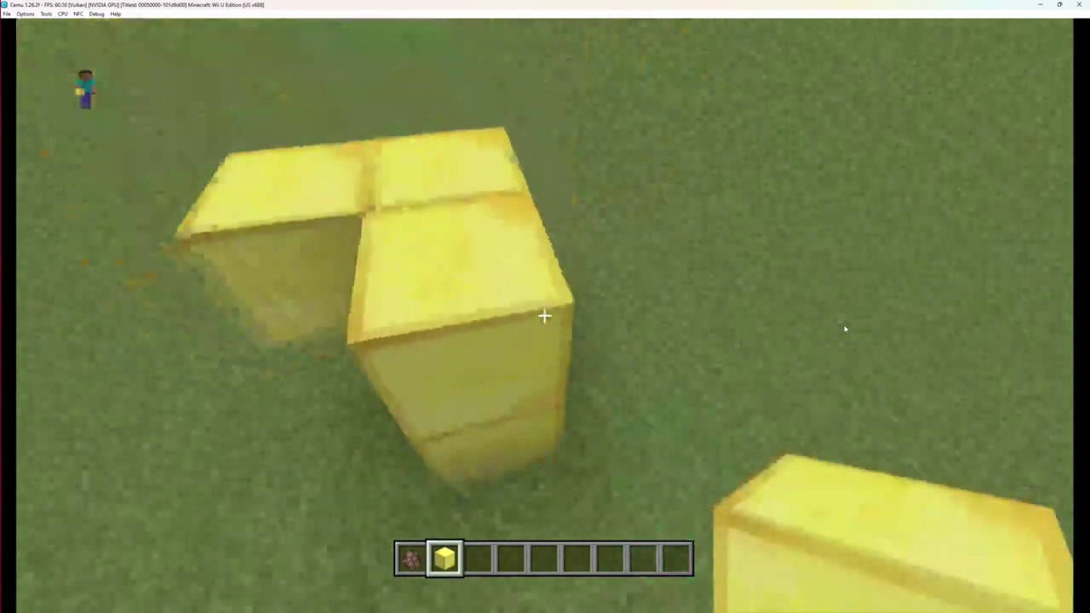
Attach gold blocks to the pillar's two remaining upper sides to complete a cross.
key("d")
key("Left")
key("s")
key("d")
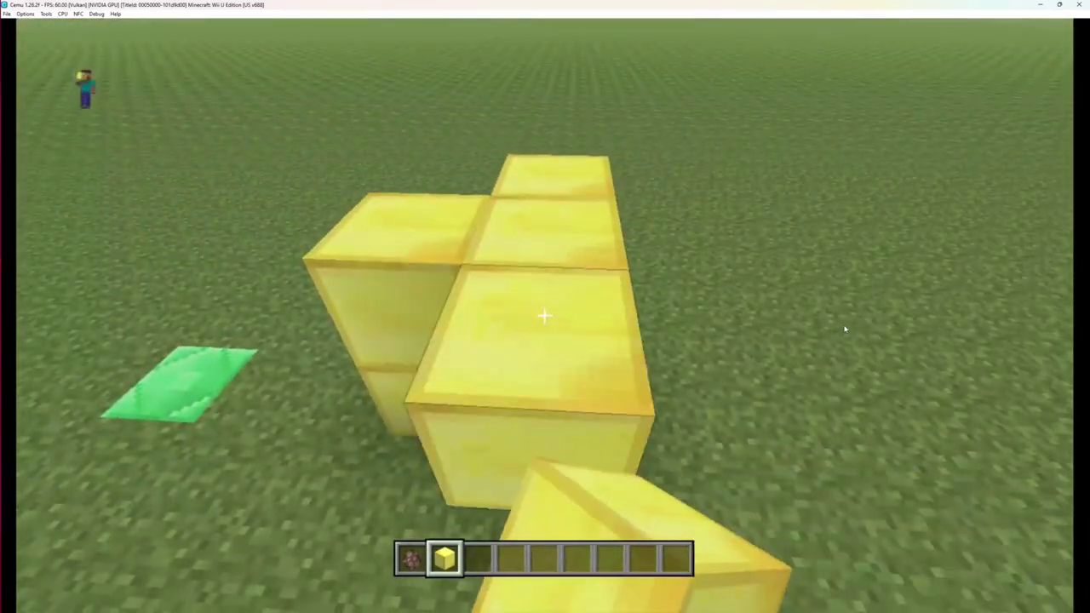
key("d")
key("Left")
key("s")
key("l")
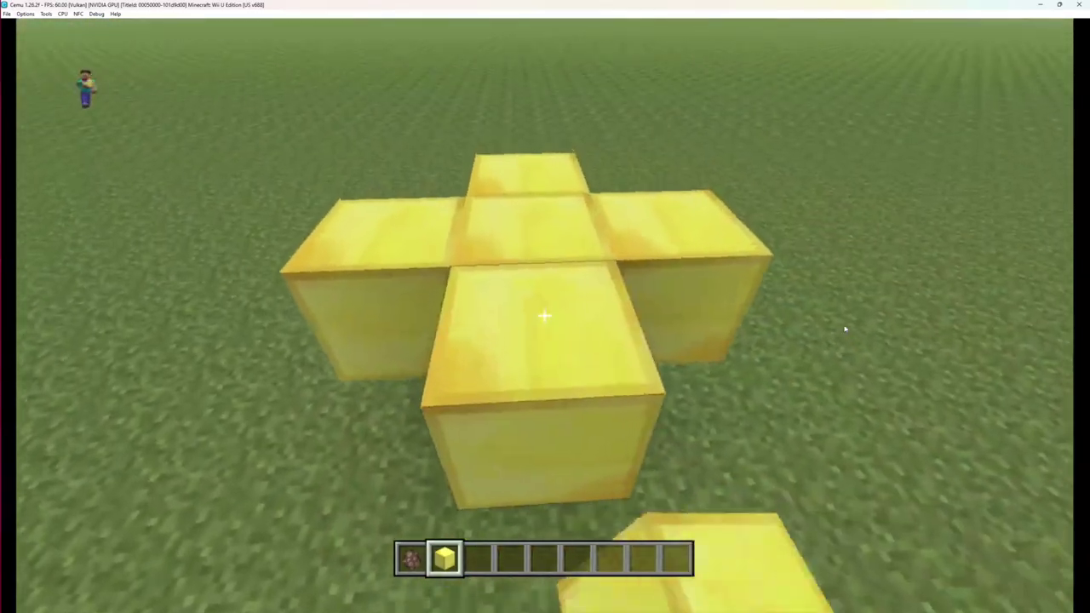
Break out the two centre pillar blocks and the extra ground-level block, leaving four floating gold blocks around the lime marker.
key("w")
key("Up")
key("Right")
key("Down")
key("k")
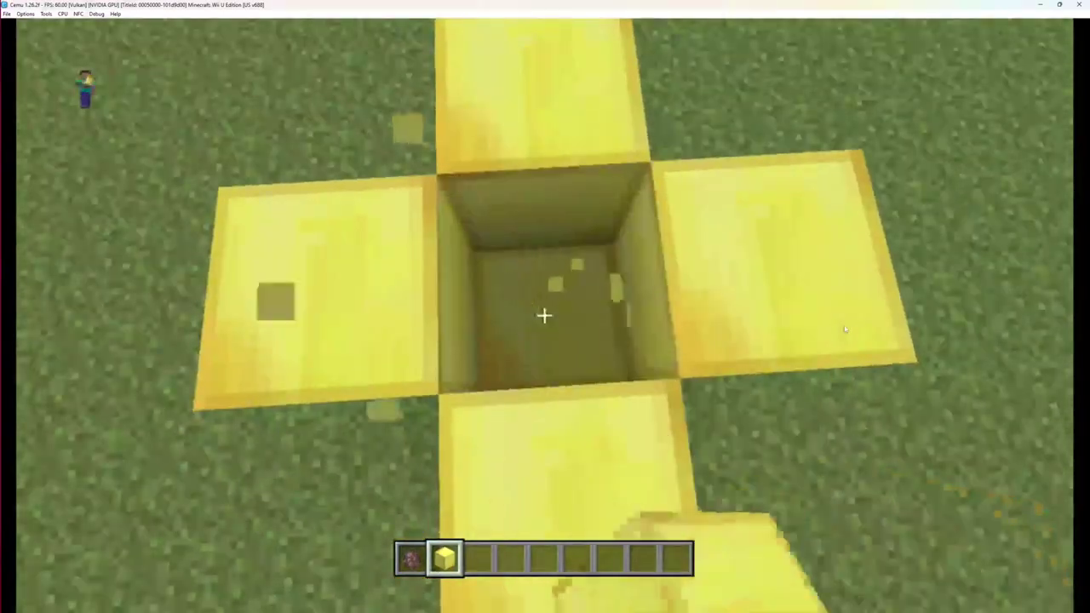
key("k")
key("Up")
key("s")
key("Down")
key("d")
key("Left")
key("k")
key("w")
key("Right")
key("Down")
key("Left")
key("Right")
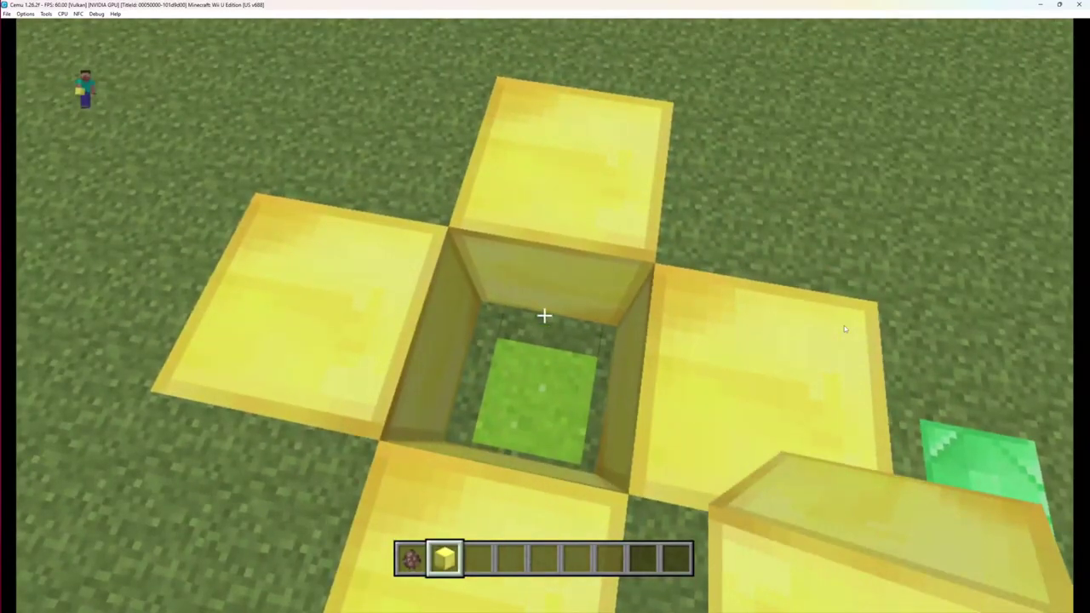
Spawn a villager on the lime marker inside the ring of gold blocks.
key("q")
key("s")
key("j")
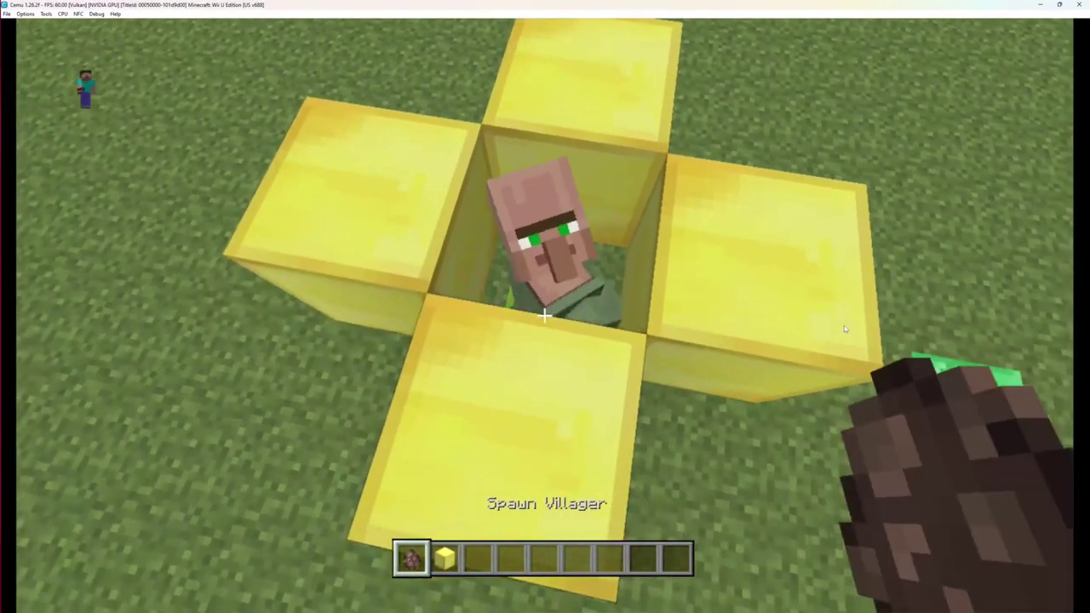
key("Right")
key("Left")
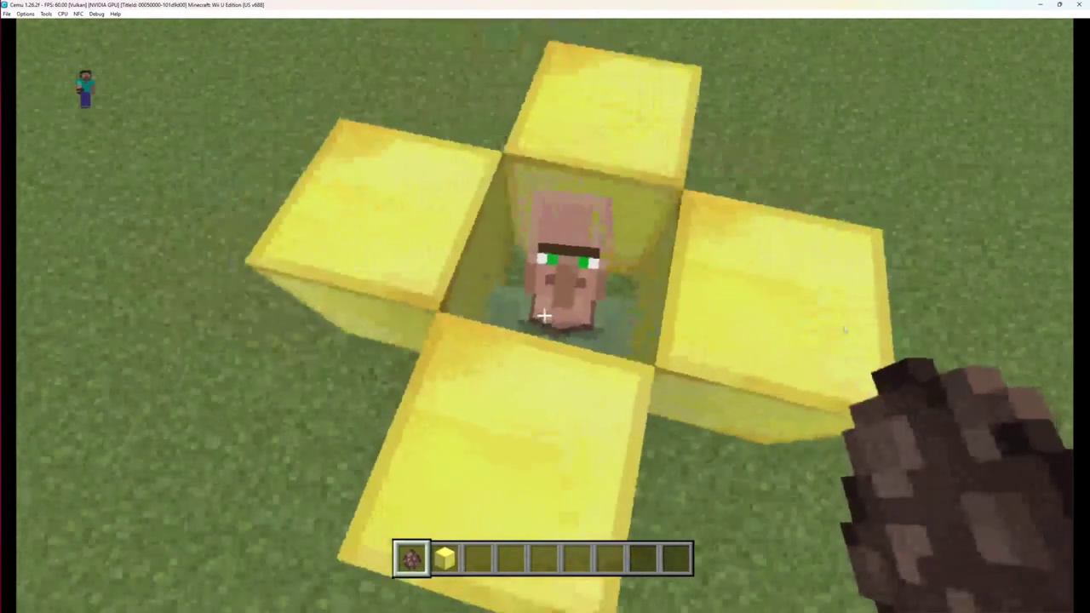
Back away to ground level and examine the caged villager alongside the emerald-green marker block.
key("s")
key("Right")
key("s")
key("shift")
key("Up")
key("s")
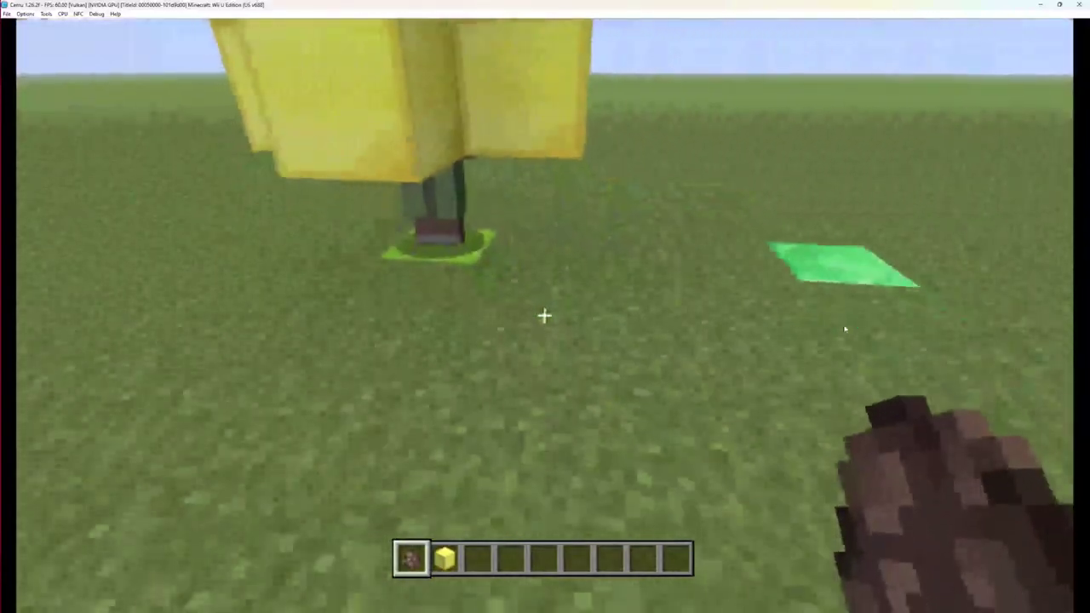
key("Up")
key("Right")
key("Left")
key("Right")
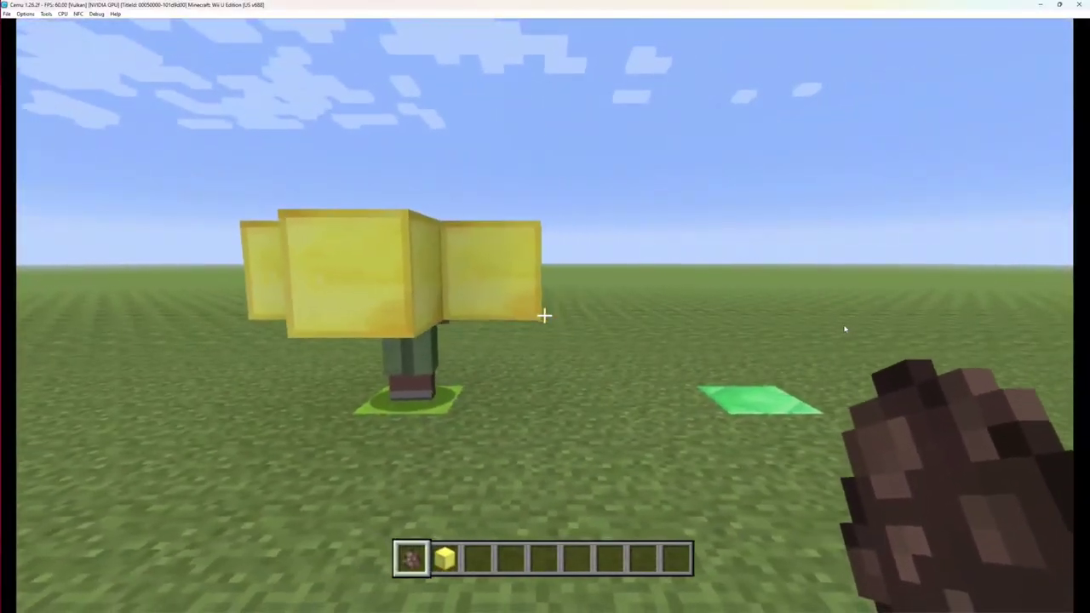
Switch to an empty hotbar slot and stand on the emerald-green marker block.
key("q")
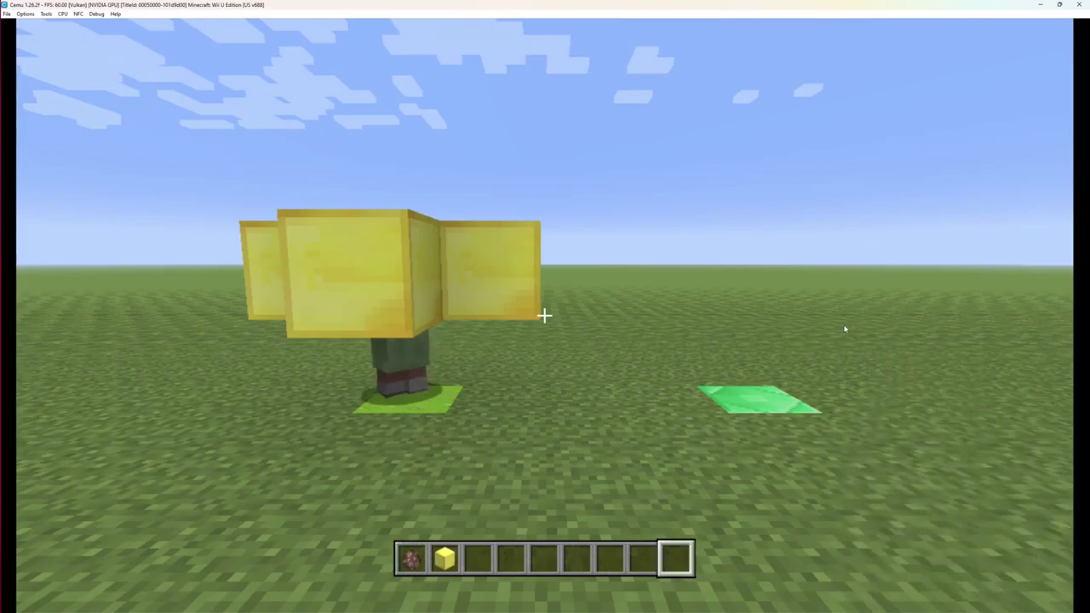
key("Right")
key("w")
key("Down")
key("Left")
key("Left")
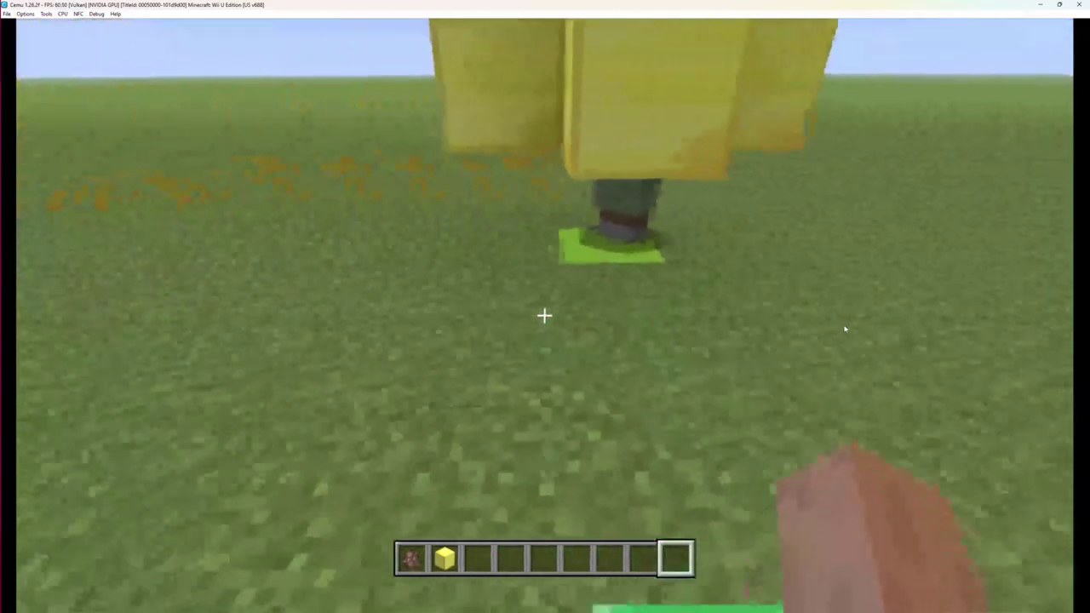
key("Down")
key("w")
key("Down")
key("Down")
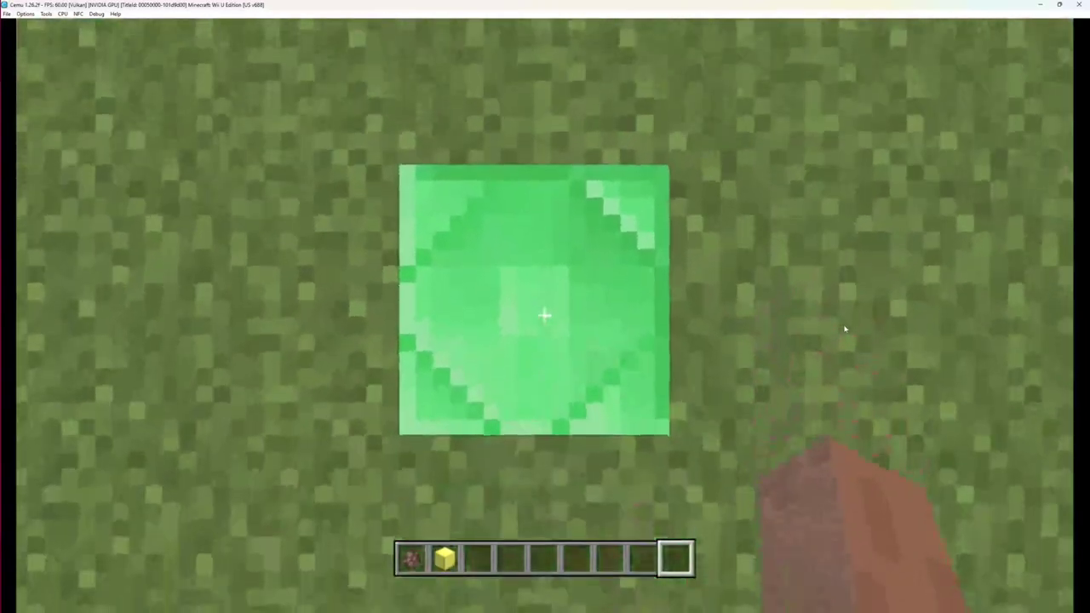
Move the map from the inventory to the third hotbar slot and hold it to read the emerald-green block's coordinates.
key("Up")
key("e")
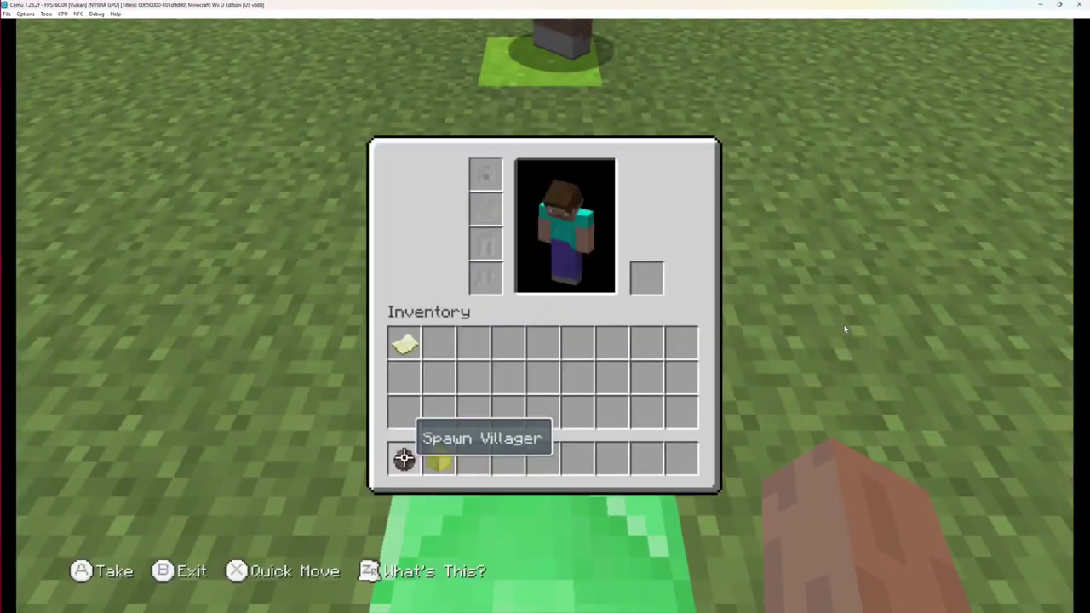
key("w")
key("w")
key("x")
key("e")
key("r")
key("r")
key("r")
key("z")
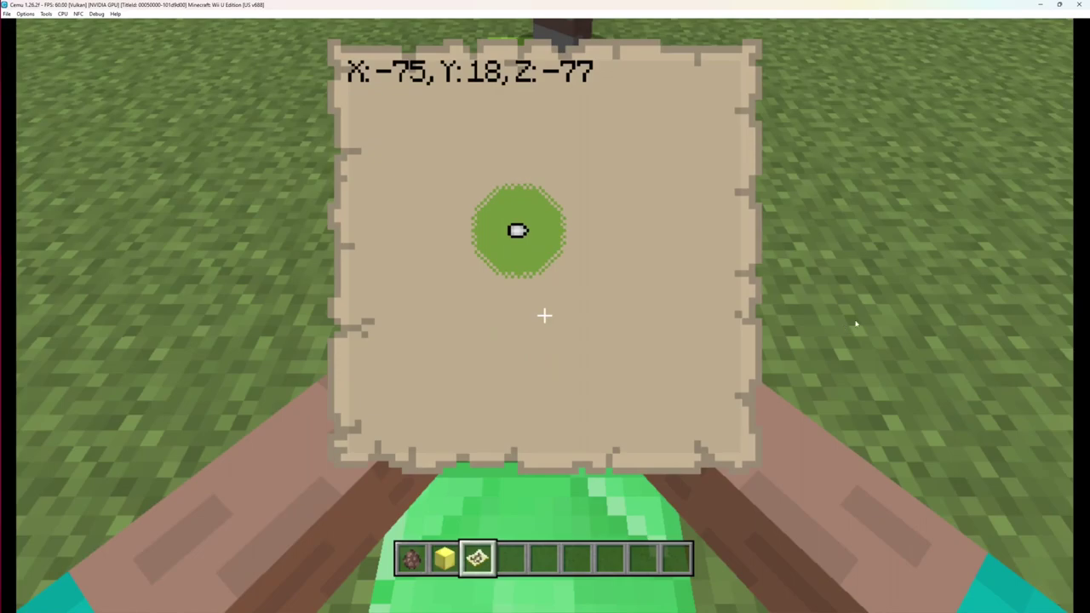
key("Up")
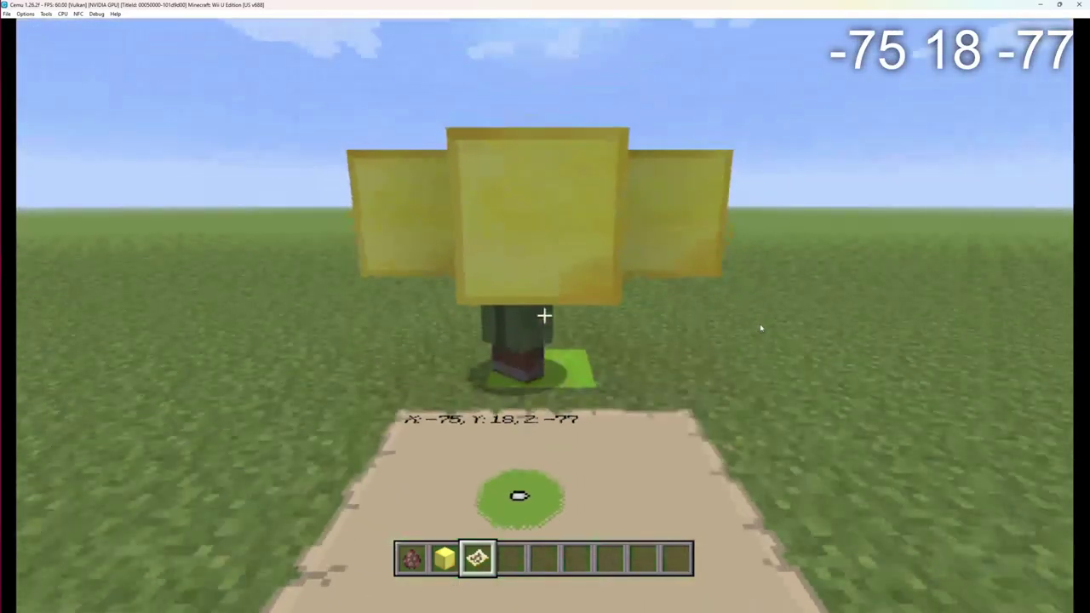
Save the world and exit the game from the pause menu.
key("Escape")
key("Up")
key("Return")
key("Down")
key("Return")
key("Down")
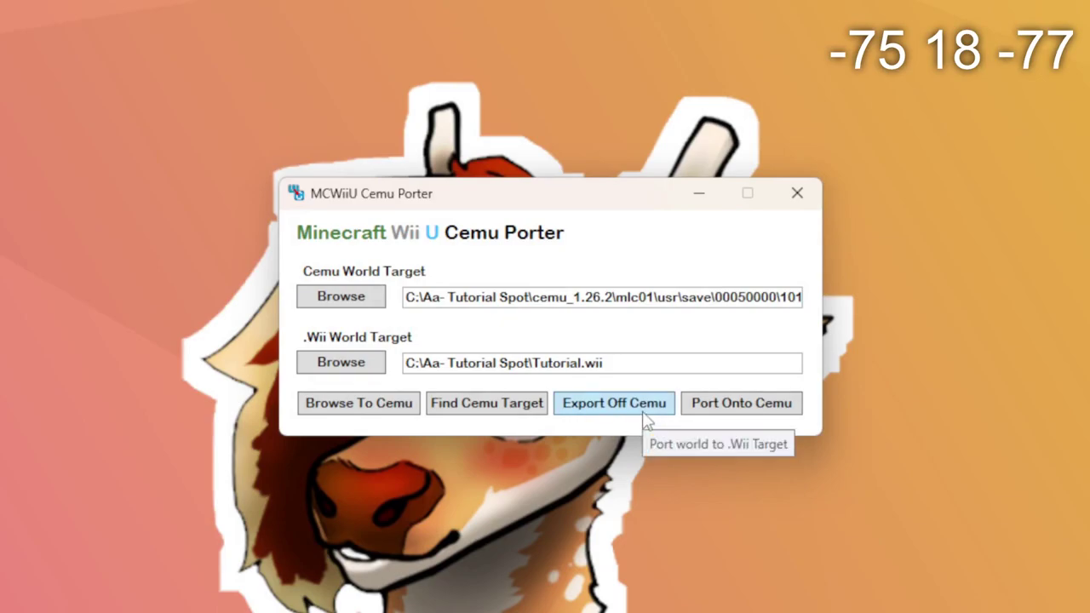
Export the world off Cemu to Tutorial.wii and open that file in Universal Minecraft Editor.
left_click(598, 403)
left_click(516, 394)
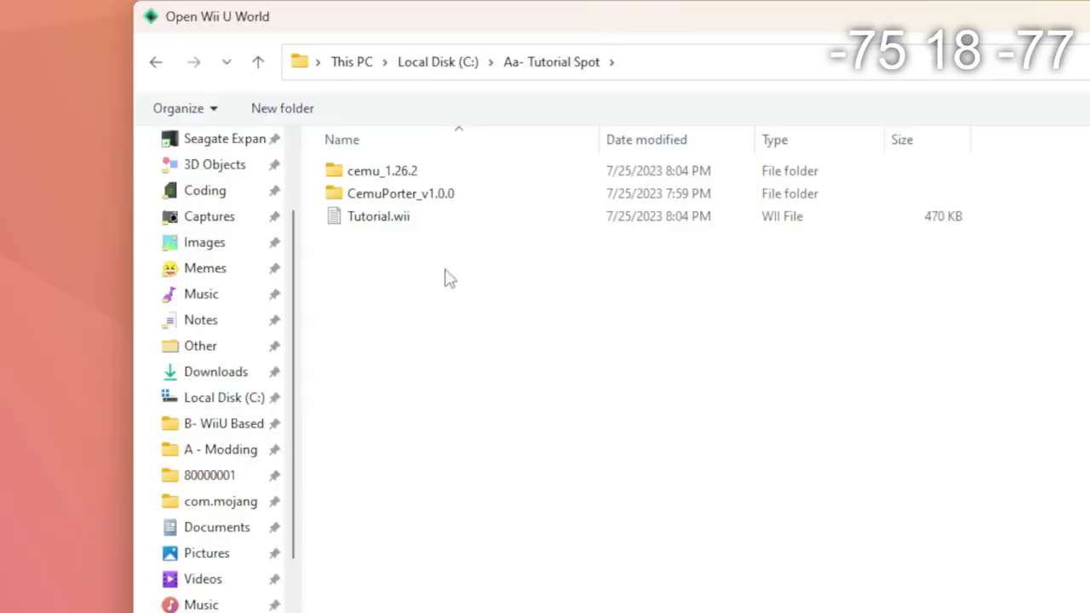
double_click(393, 218)
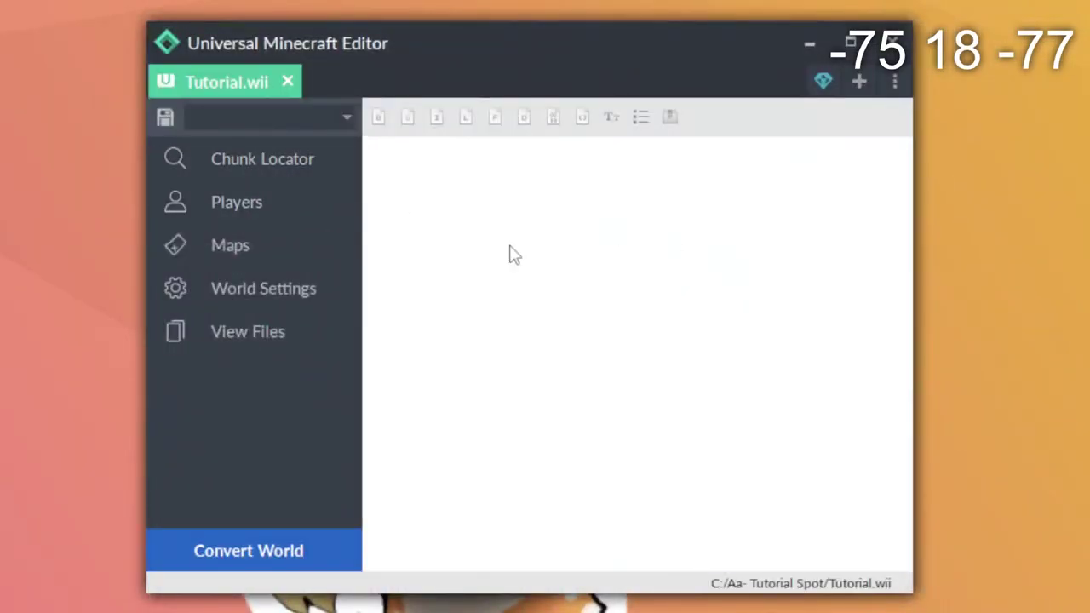
Open the Chunk Locator and examine the Overworld chunk map around the world origin.
left_click(340, 174)
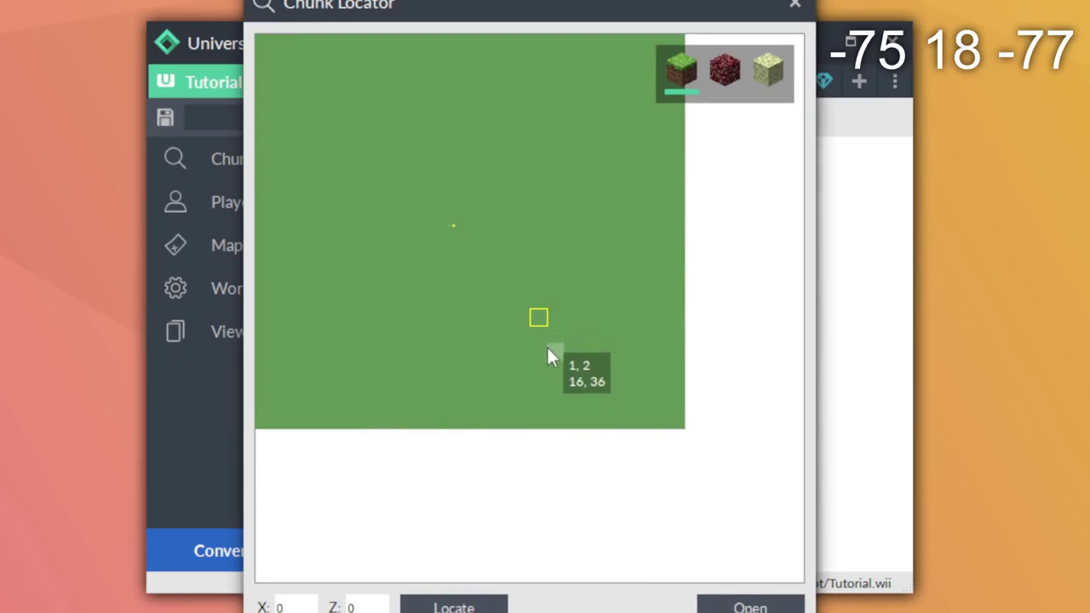
scroll(547, 345, "up", 2)
scroll(547, 348, "down", 1)
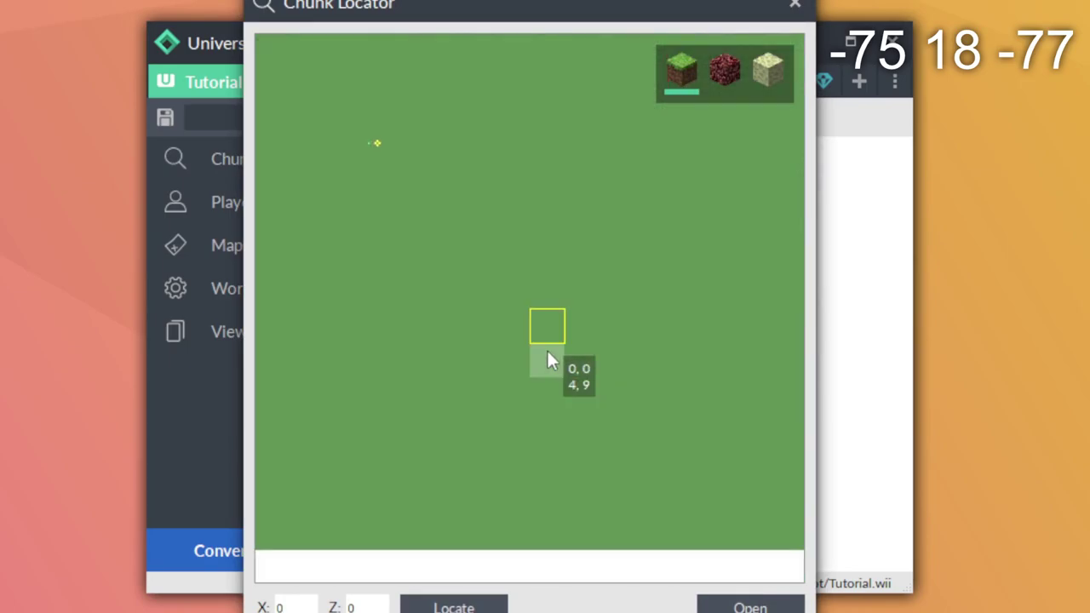
scroll(549, 349, "down", 3)
scroll(550, 325, "up", 3)
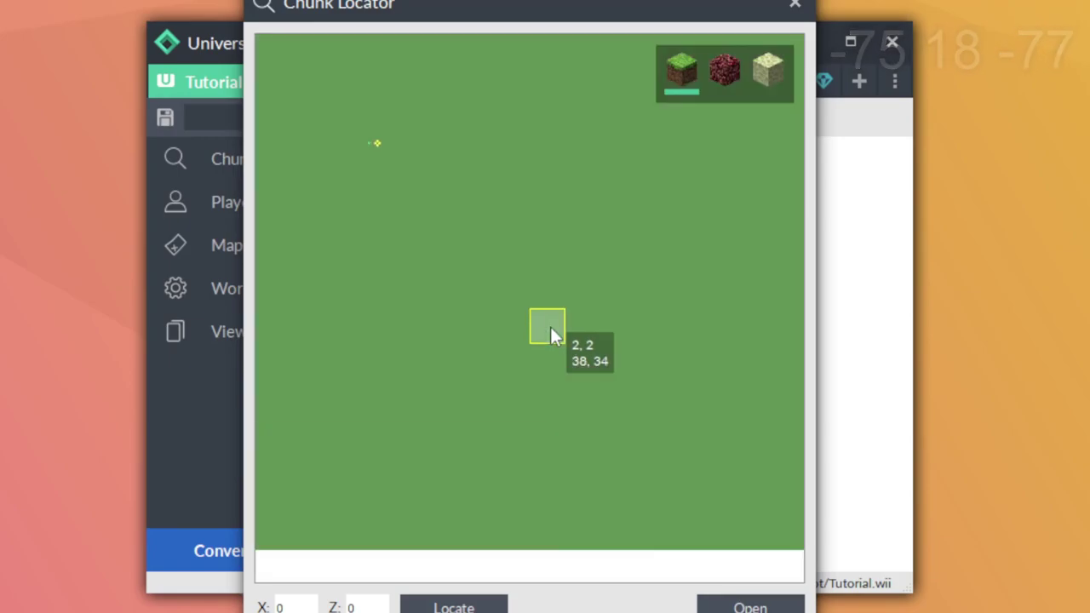
scroll(526, 316, "up", 1)
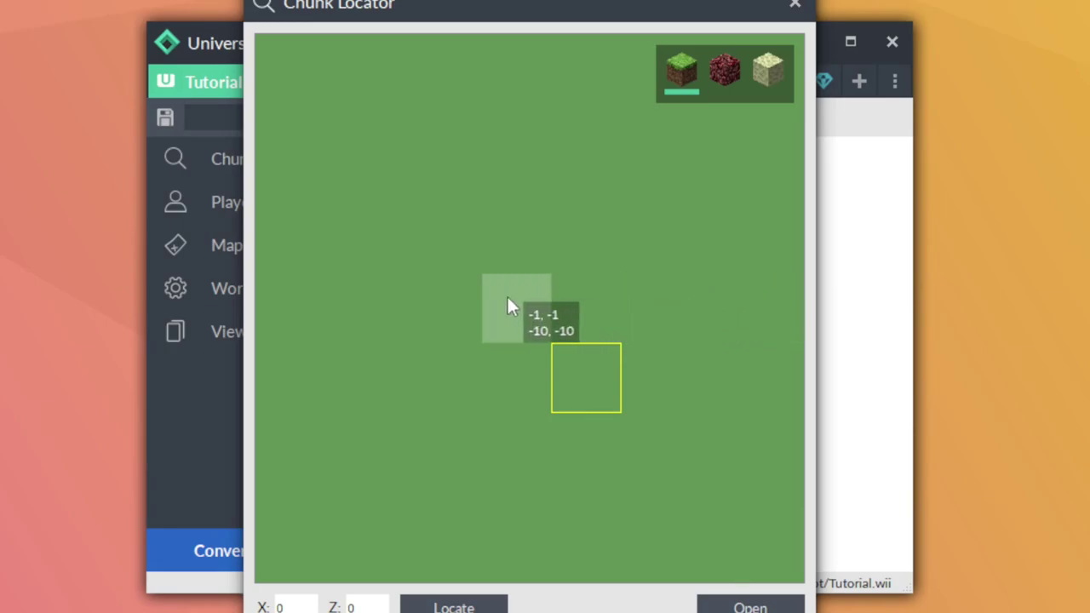
left_click_drag(439, 441, 647, 214)
left_click_drag(455, 368, 669, 255)
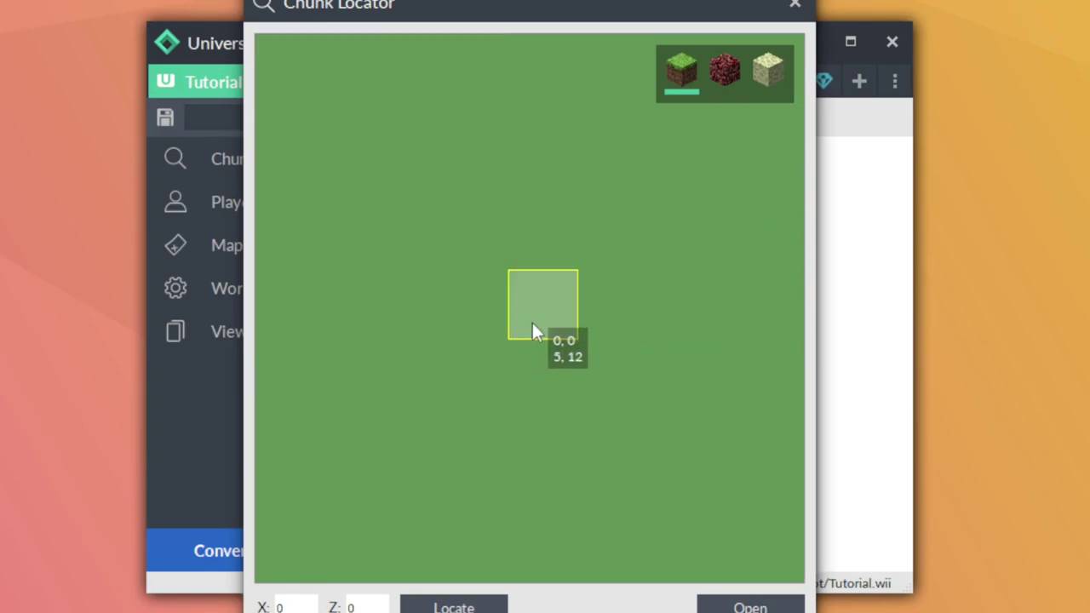
Select chunk -5, -5 containing the yellow and green marker blocks on the map and open it.
scroll(532, 332, "down", 1)
left_click_drag(460, 275, 614, 400)
scroll(538, 316, "up", 2)
left_click(539, 287)
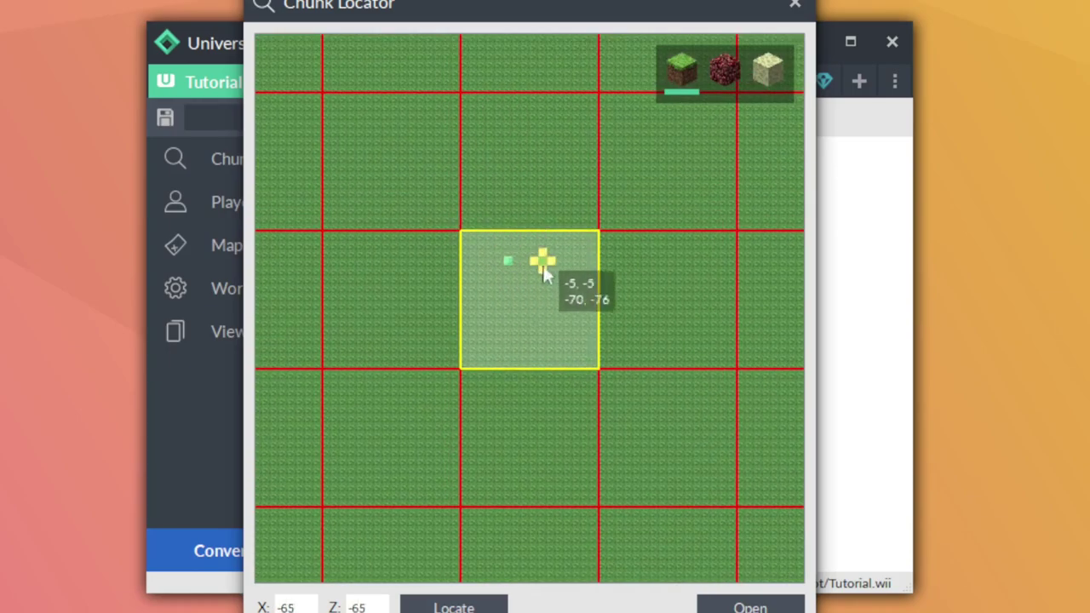
left_click(736, 607)
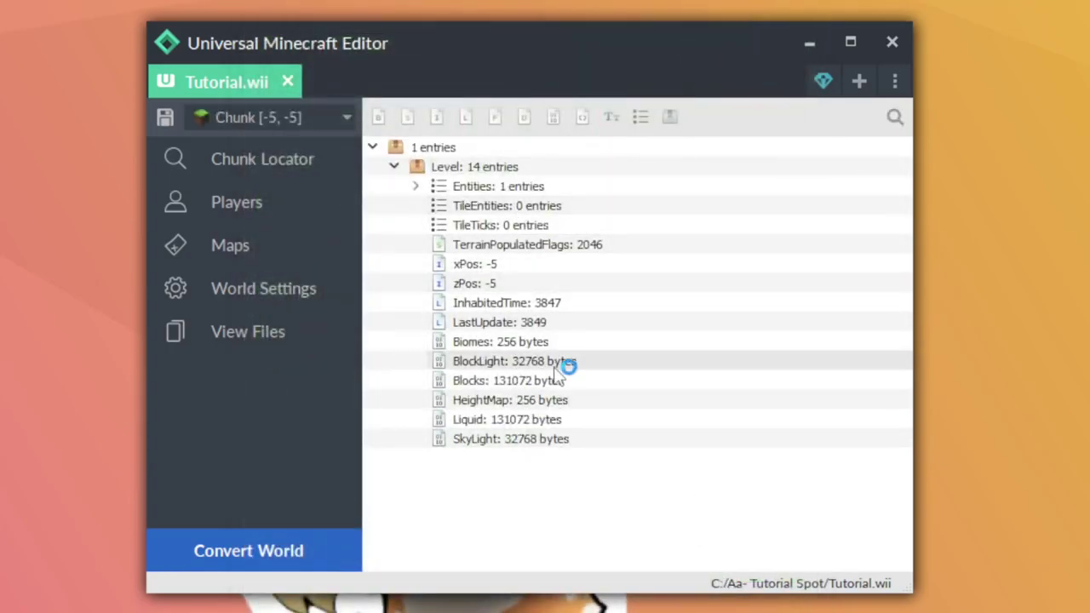
Reopen the Chunk Locator and view the Nether and End maps before returning to the Overworld.
left_click(255, 159)
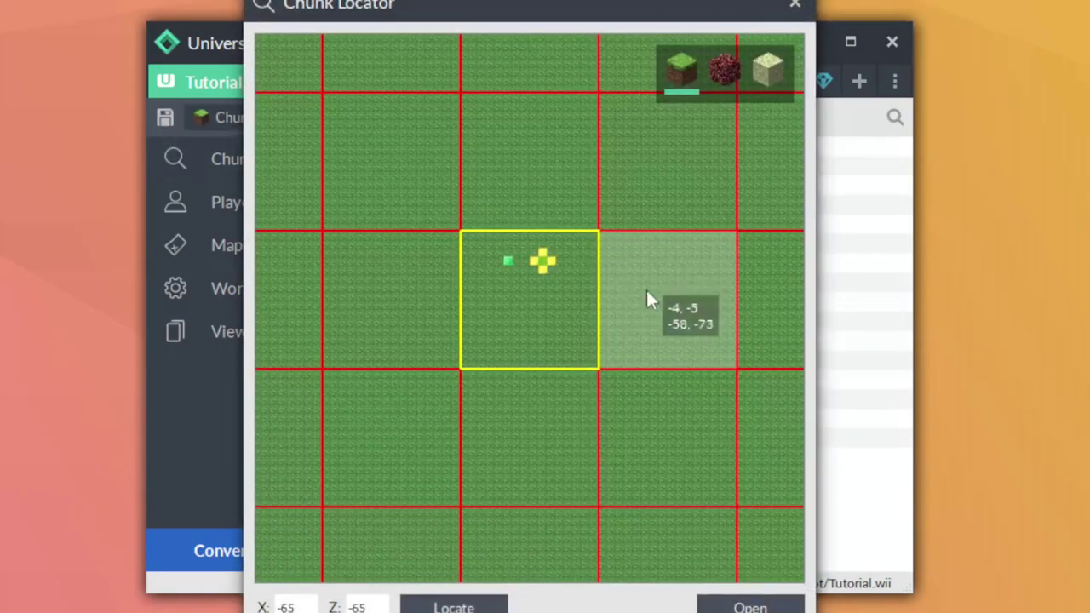
left_click(729, 65)
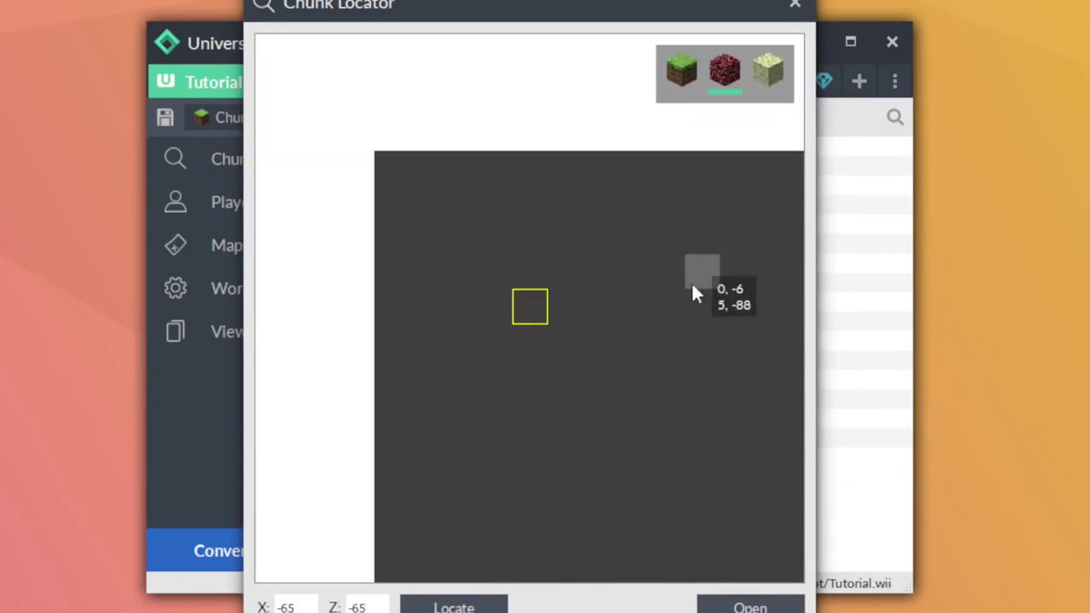
left_click(780, 92)
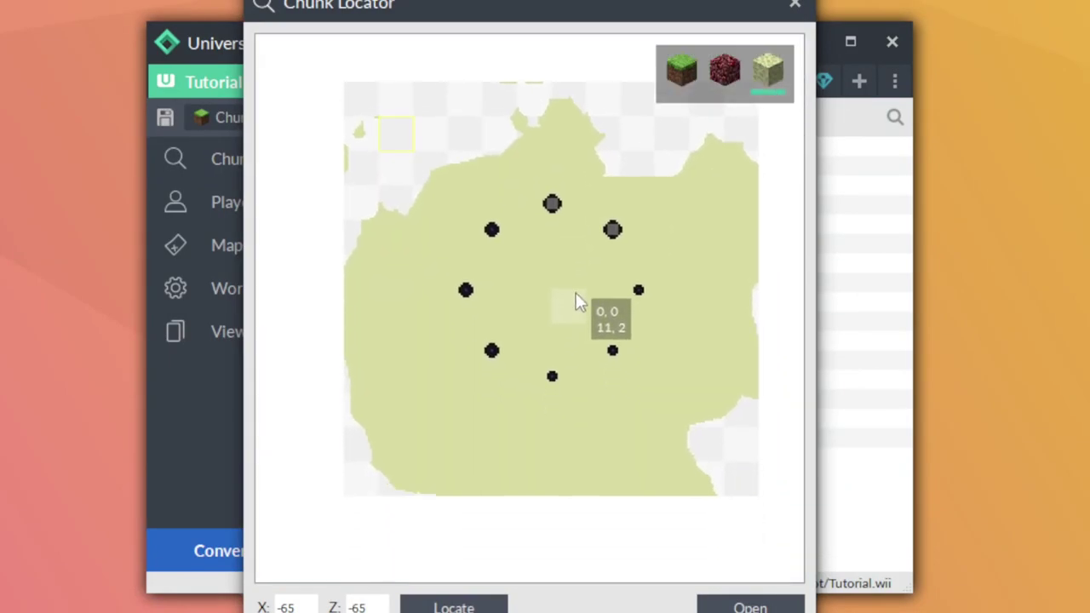
left_click(725, 71)
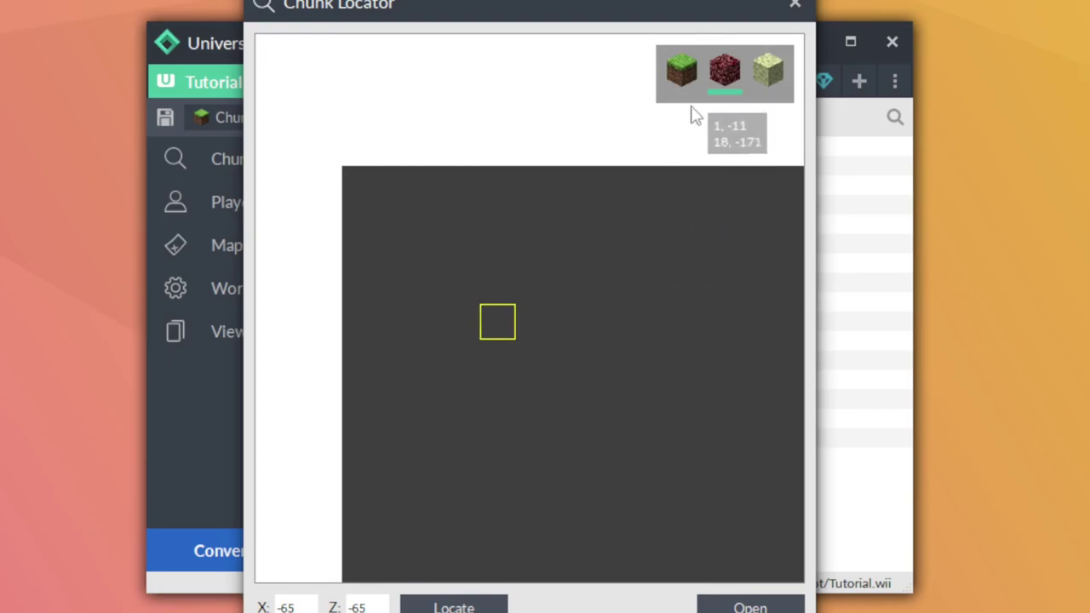
left_click(688, 72)
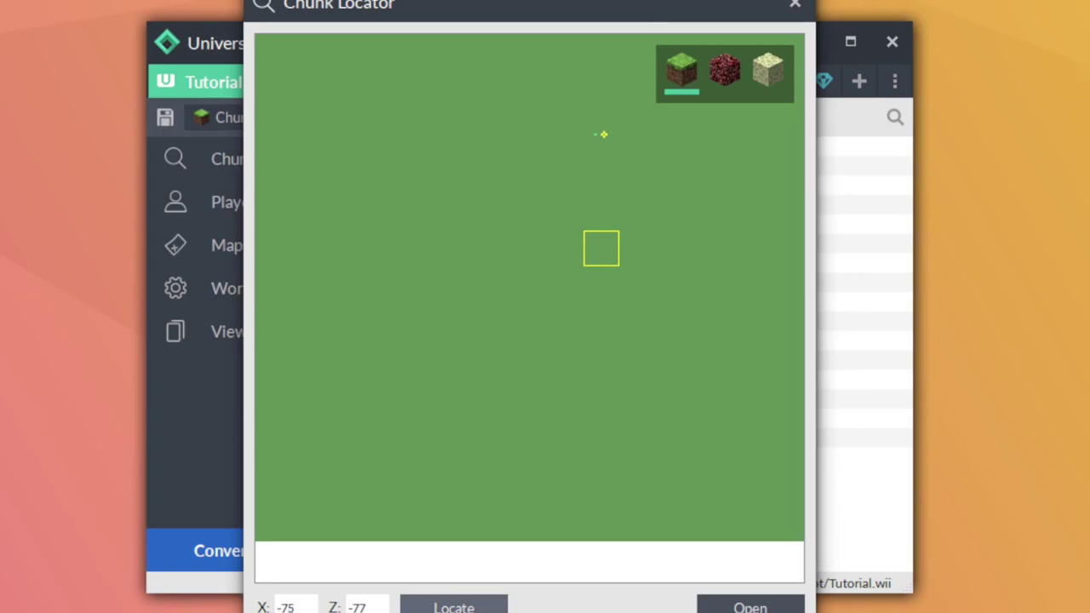
Locate the chunk at coordinates X -75, Z -77 and open it.
left_click(482, 607)
scroll(557, 332, "up", 3)
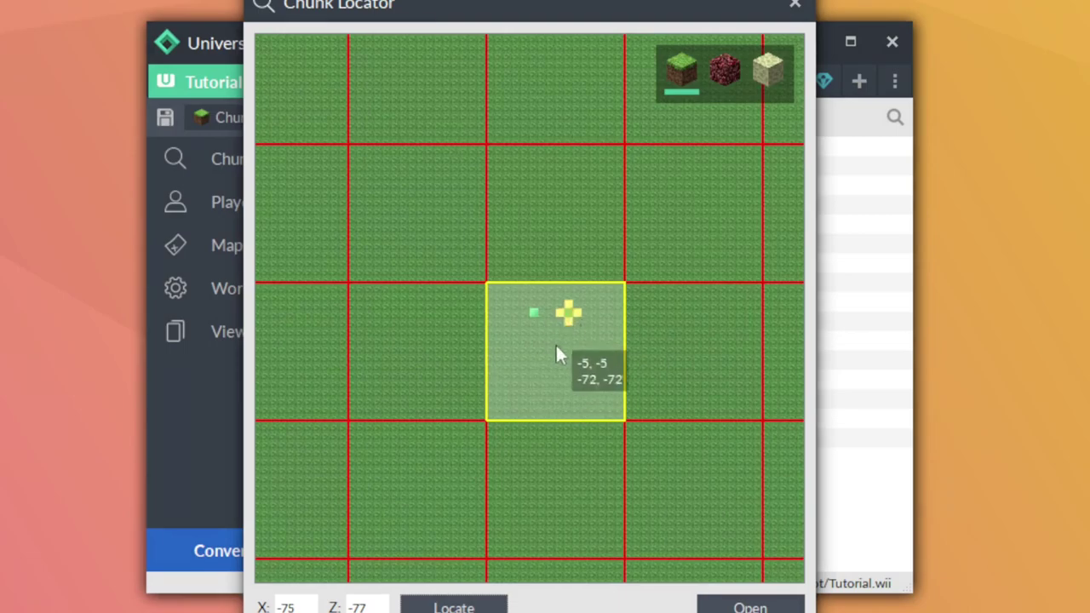
left_click(734, 605)
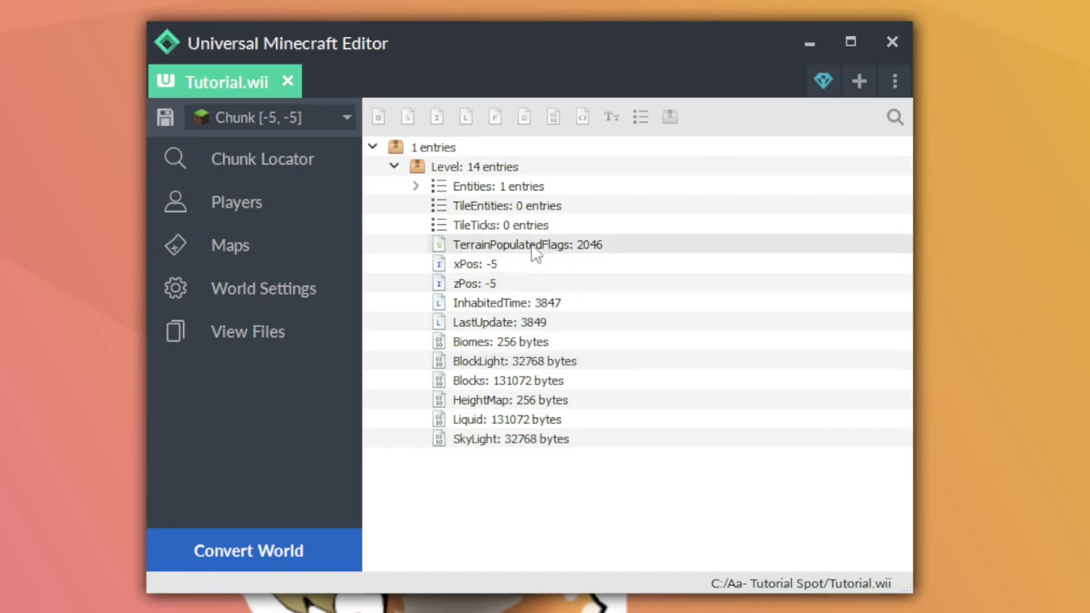
Expand the chunk's Entities list and the Villager compound to examine the villager's tags.
left_click(416, 187)
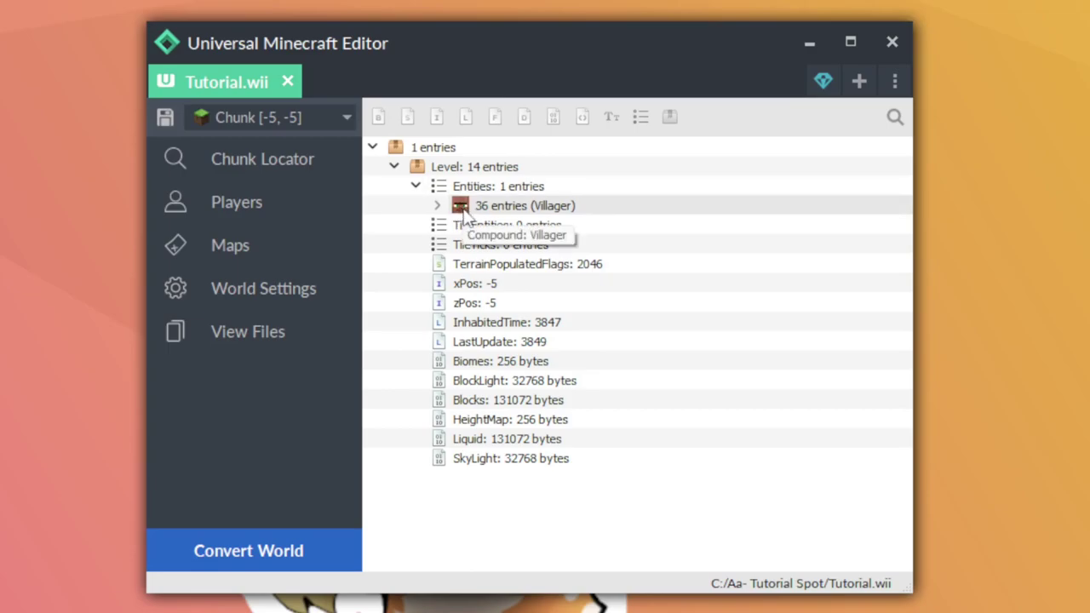
left_click(437, 206)
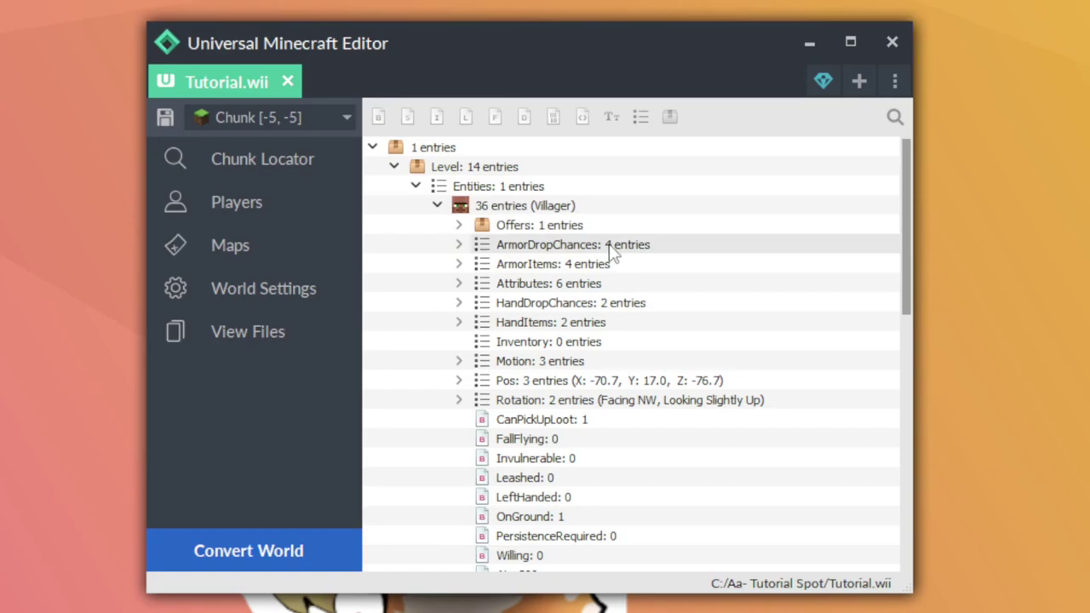
left_click_drag(562, 244, 536, 555)
left_click(578, 364)
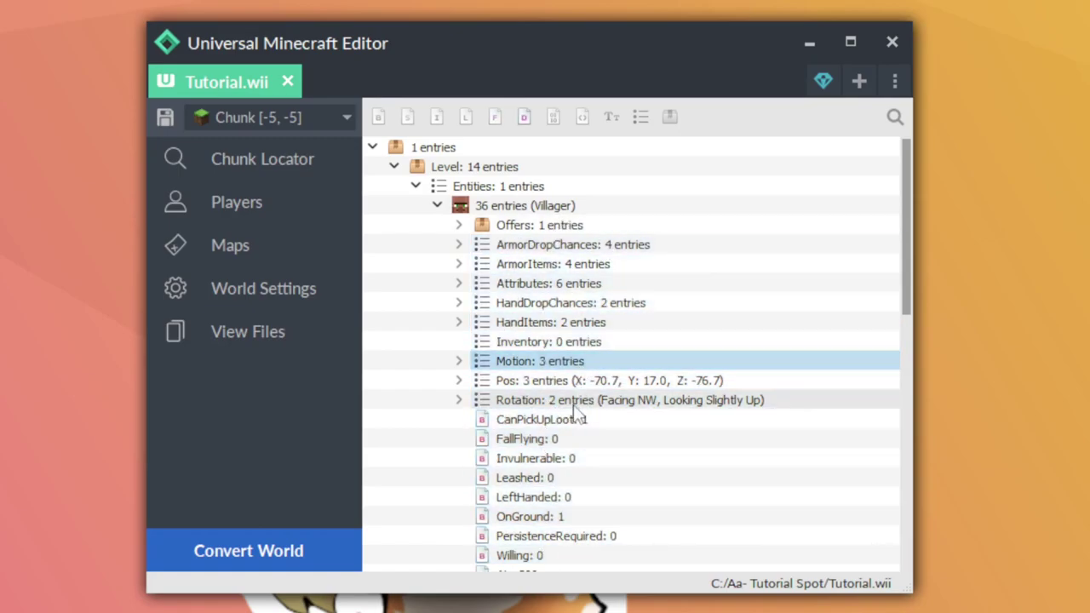
left_click(515, 225)
Enable Invulnerable, Silent, Ignore Gravity, No AI and Never Despawn for the villager, disable Can Pick Up Loot, and apply the entity properties.
right_click(523, 207)
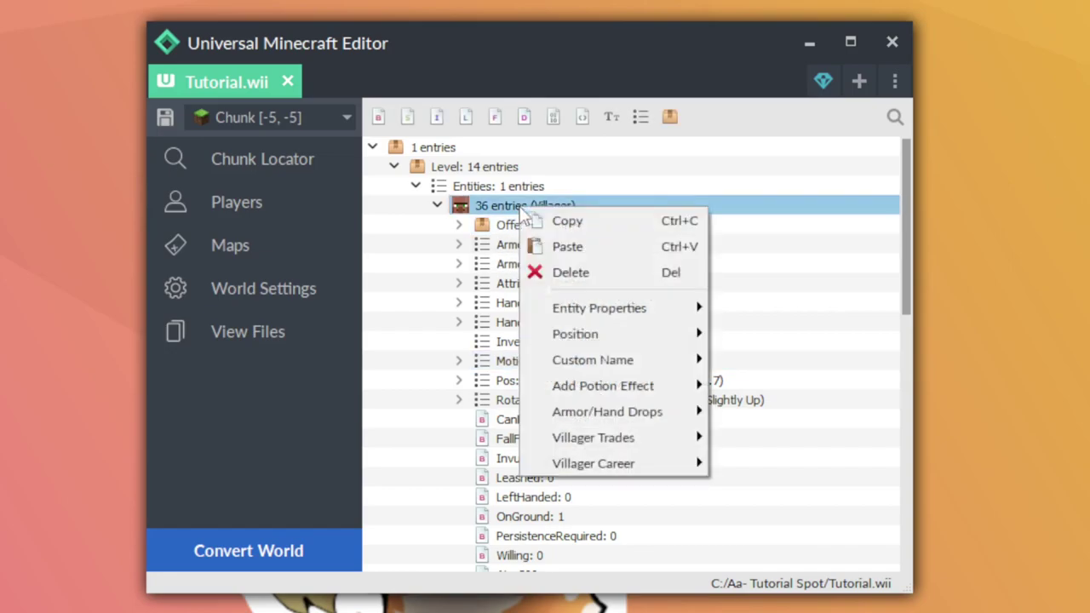
mouse_move(592, 305)
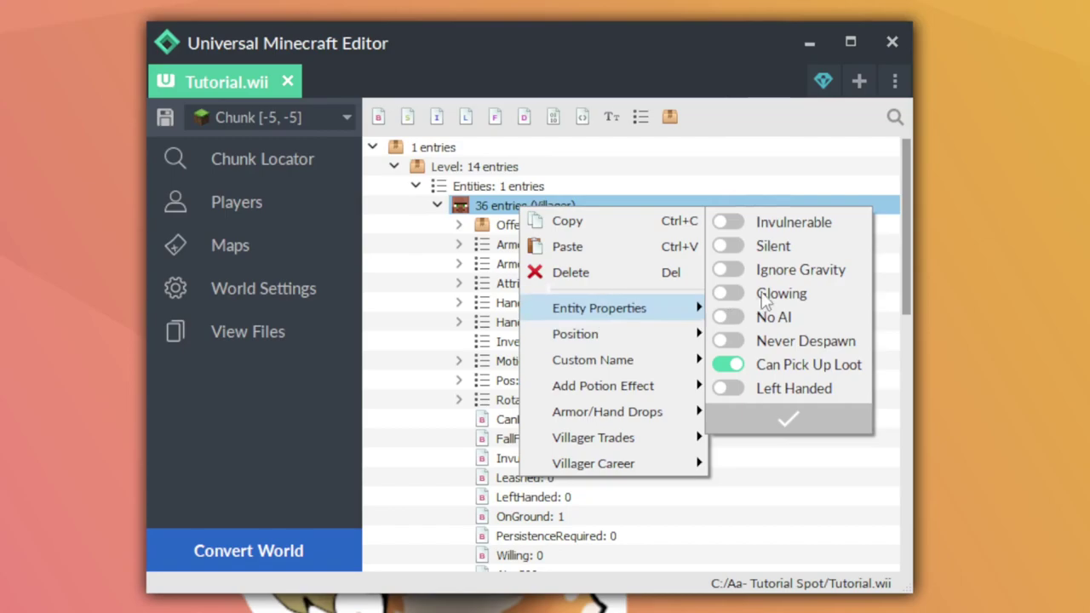
left_click(731, 224)
left_click(731, 246)
left_click(729, 270)
left_click(729, 317)
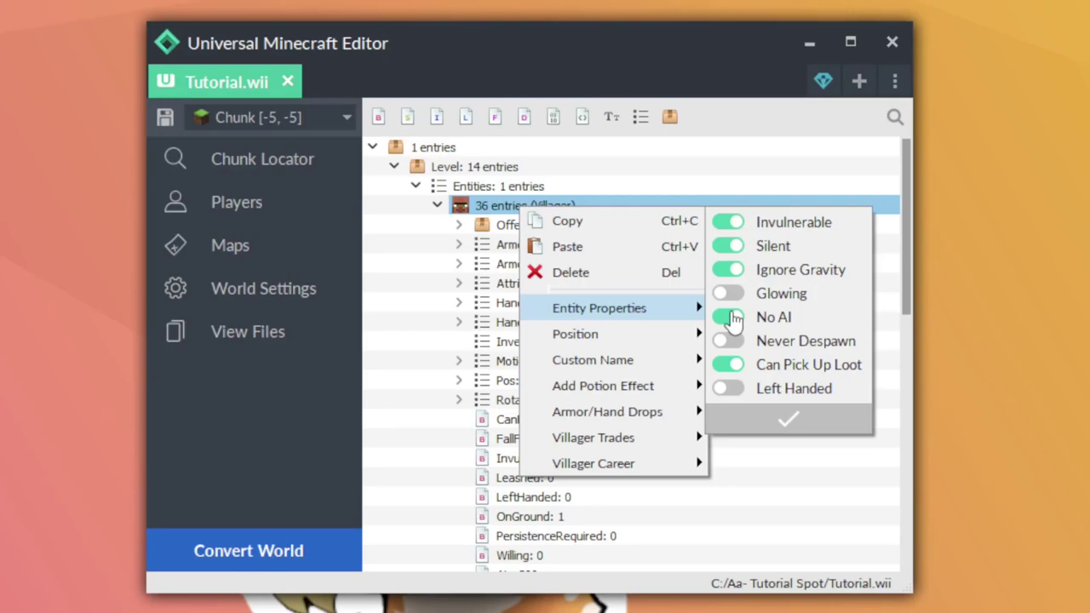
left_click(730, 341)
left_click(737, 392)
left_click(729, 370)
left_click(729, 389)
left_click(748, 418)
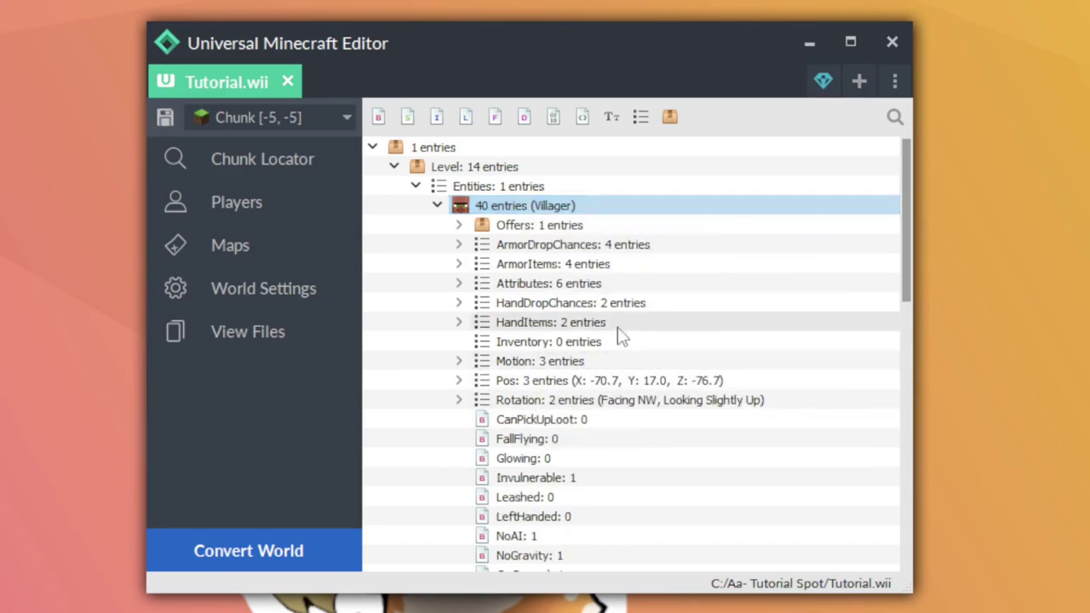
Set the villager's position to X -70.5 and Z -76.5, keeping Update Passengers/Riding enabled.
right_click(554, 207)
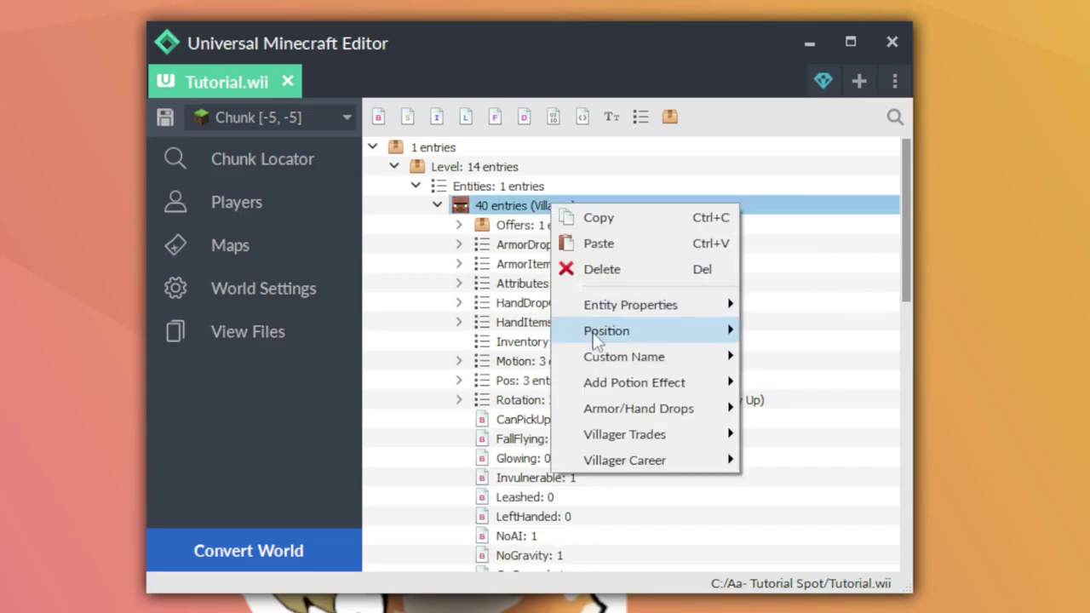
mouse_move(609, 334)
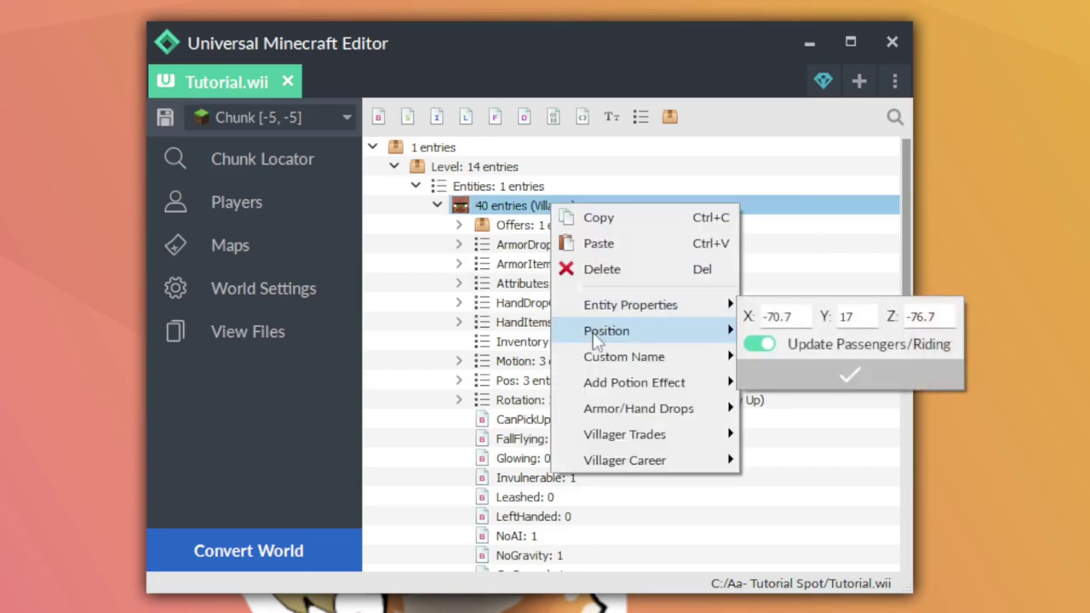
left_click(809, 317)
key("BackSpace")
type("5")
left_click(950, 316)
key("BackSpace")
type("5")
double_click(820, 351)
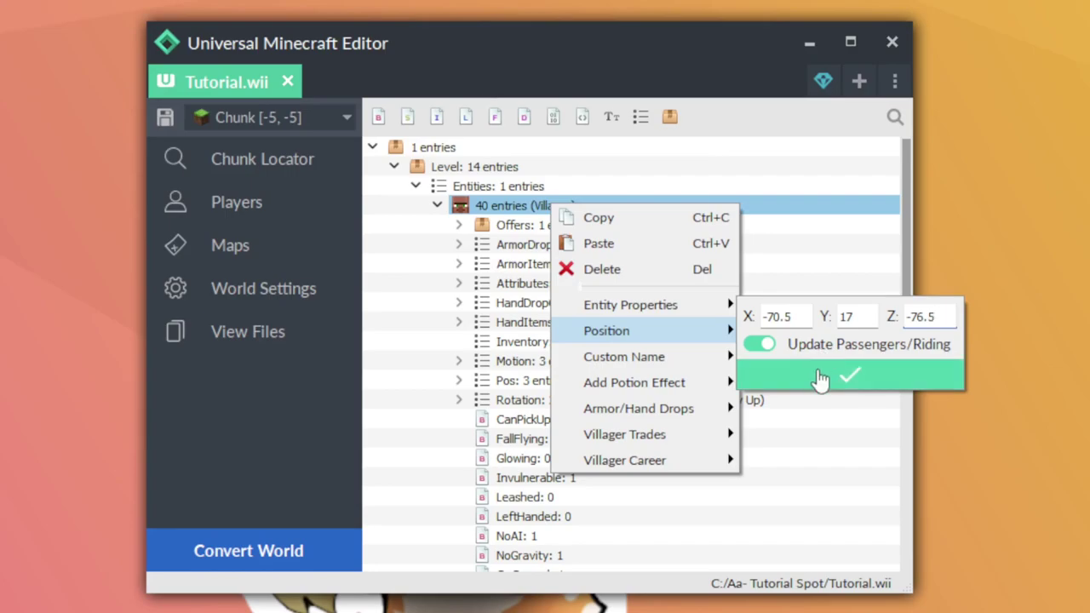
left_click(819, 379)
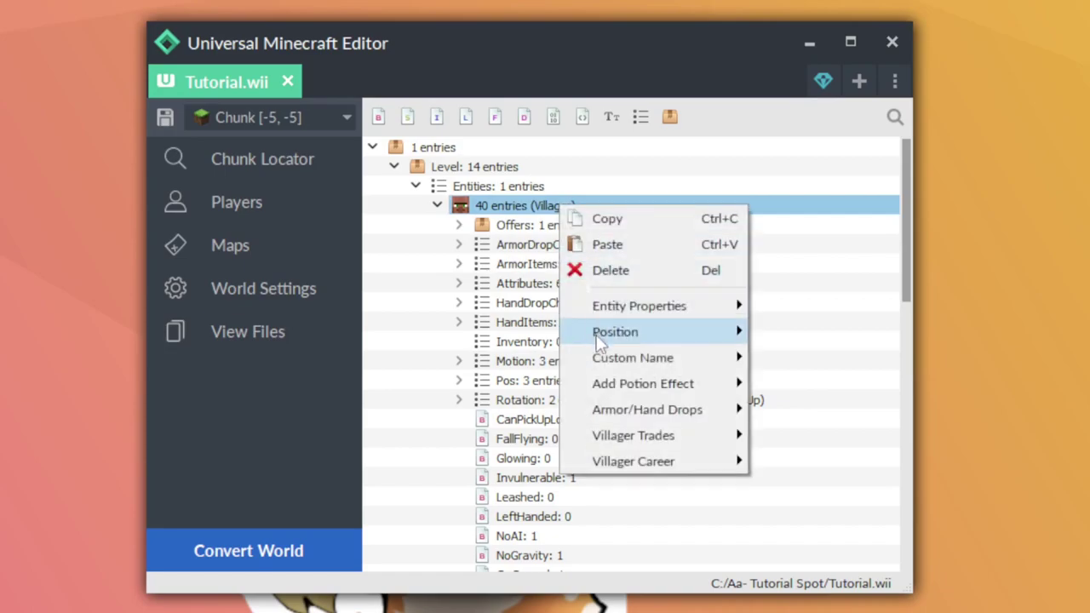
left_click(502, 322)
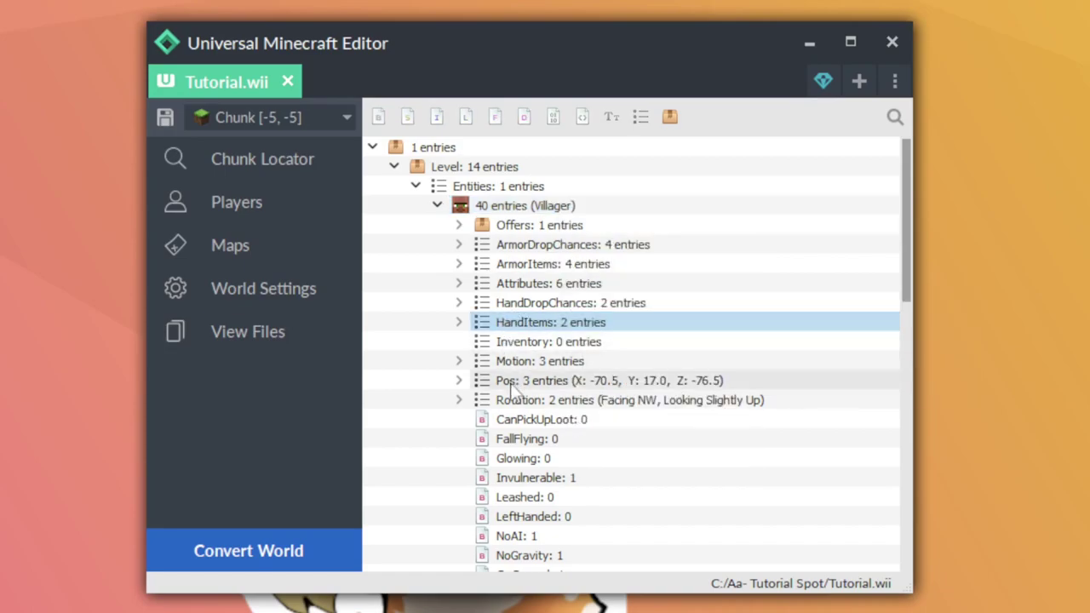
Expand the villager's Rotation list and try 0 for its first value before setting it to 180.
left_click(458, 400)
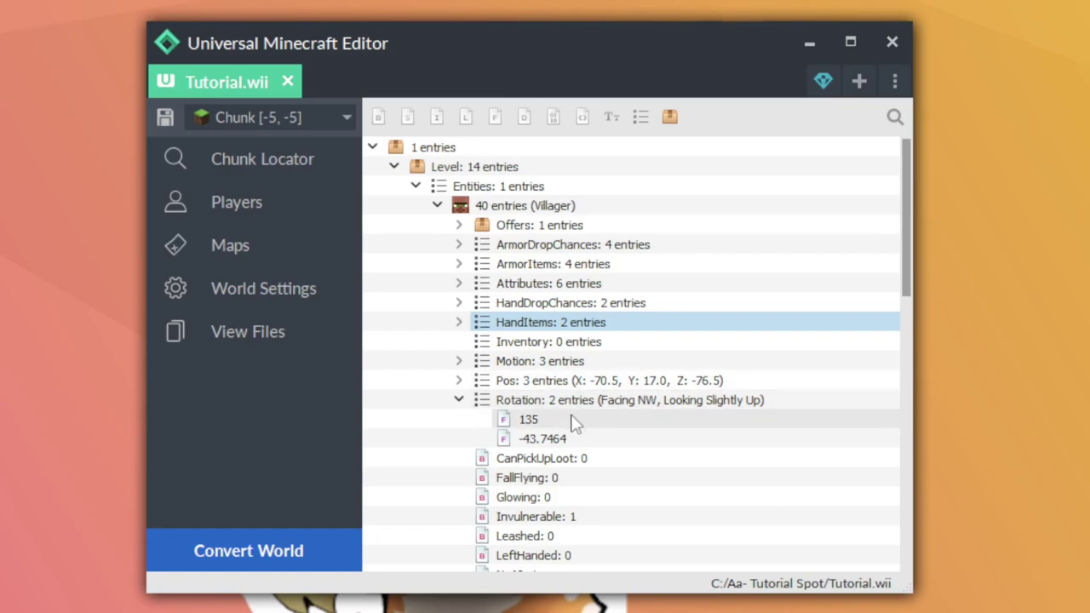
double_click(575, 424)
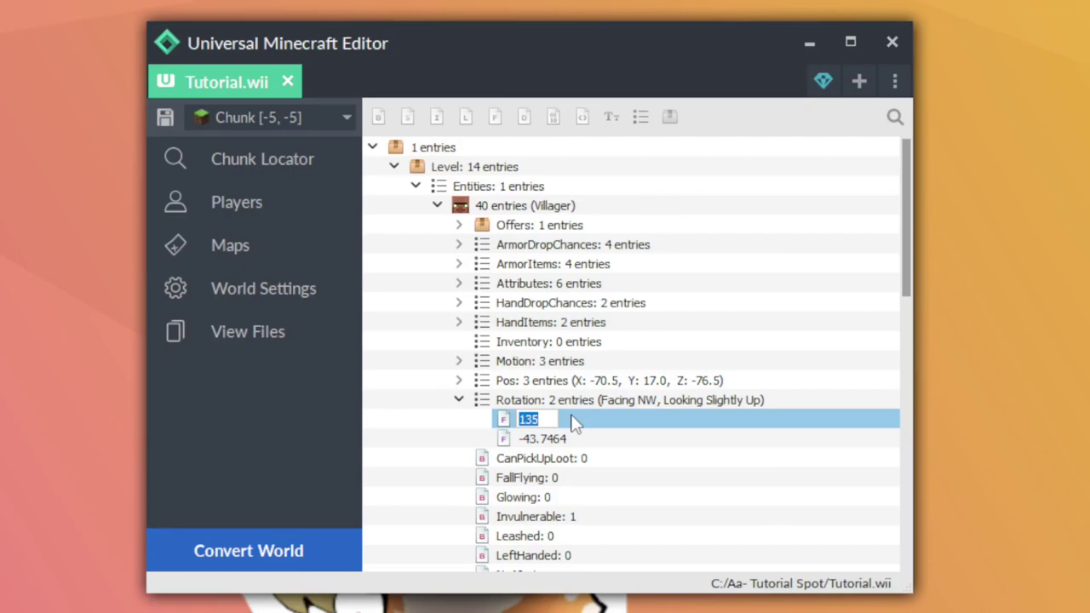
type("0")
key("Return")
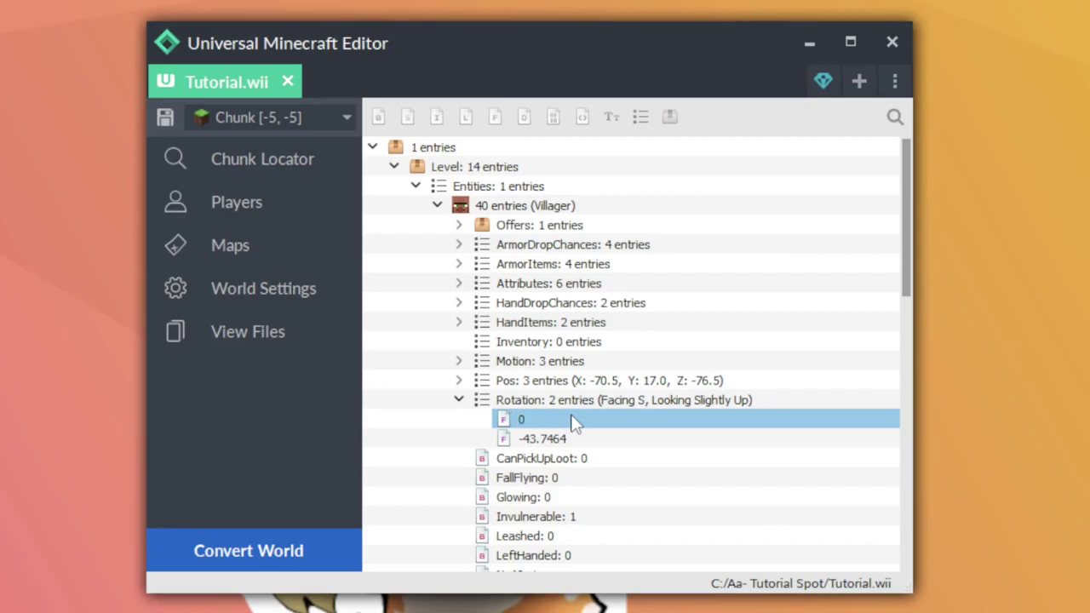
double_click(575, 424)
type("180")
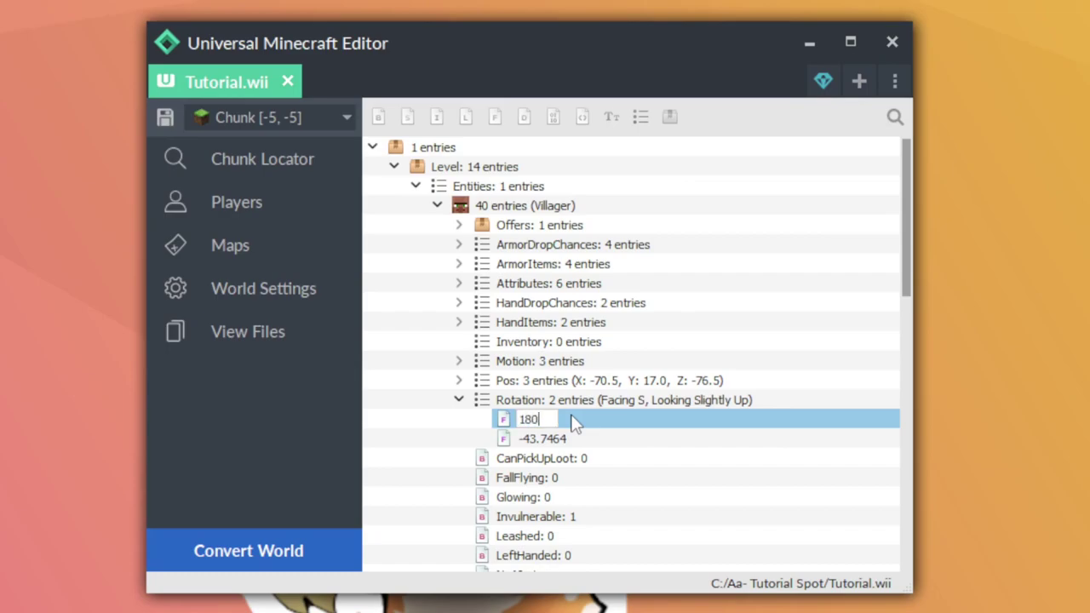
key("Return")
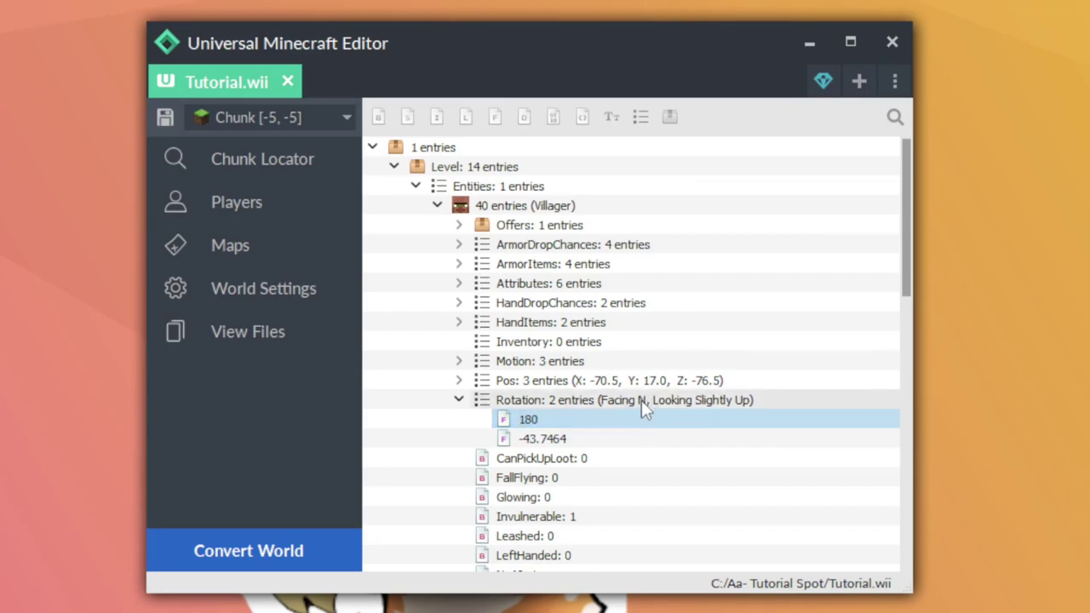
Set the second value of the villager's Rotation list to -10.
double_click(584, 439)
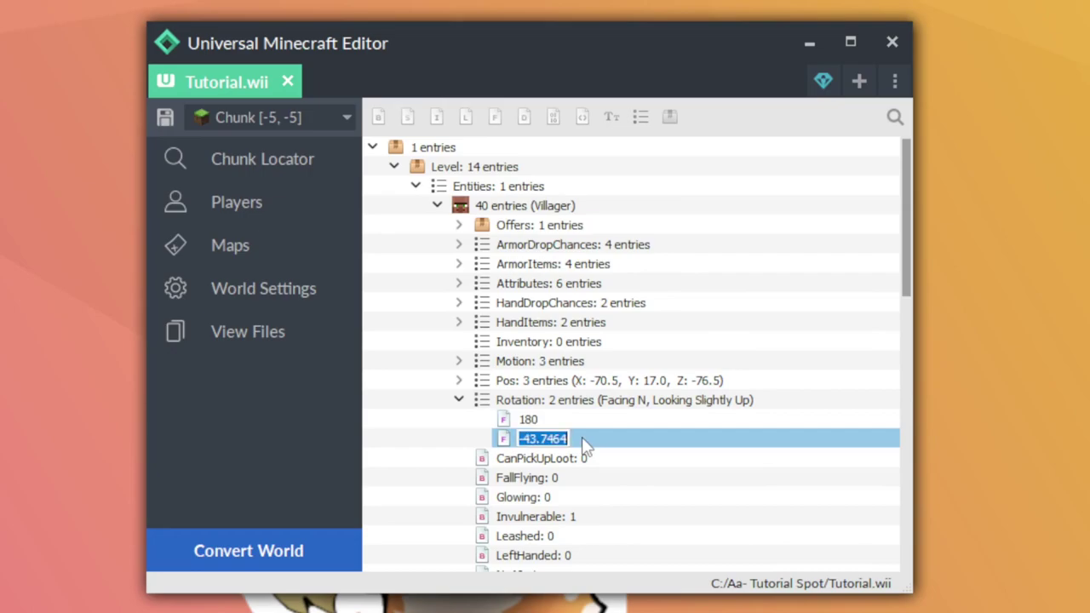
type("-10")
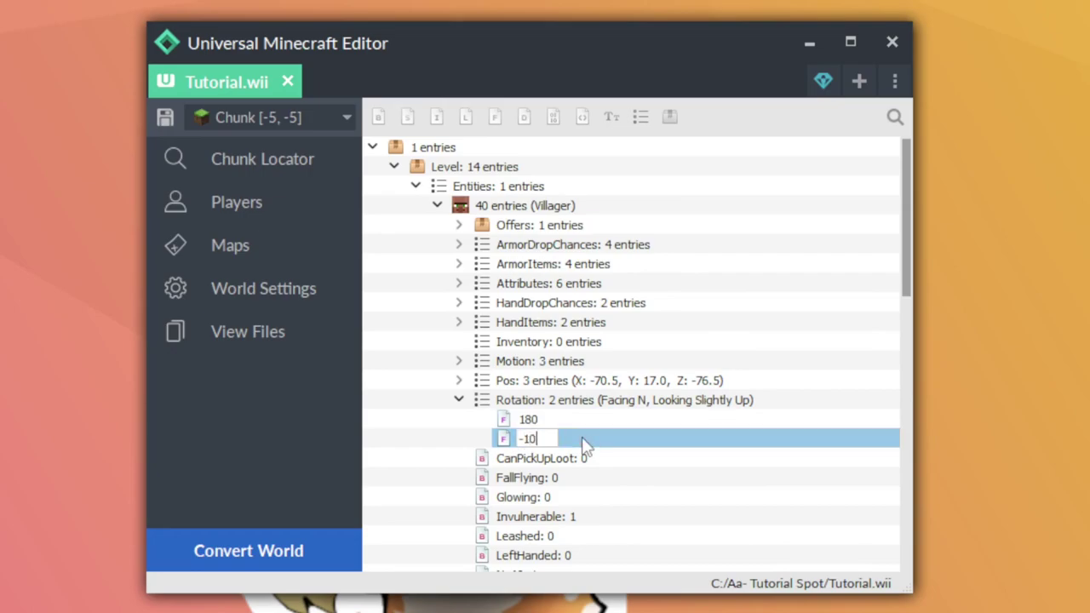
key("Return")
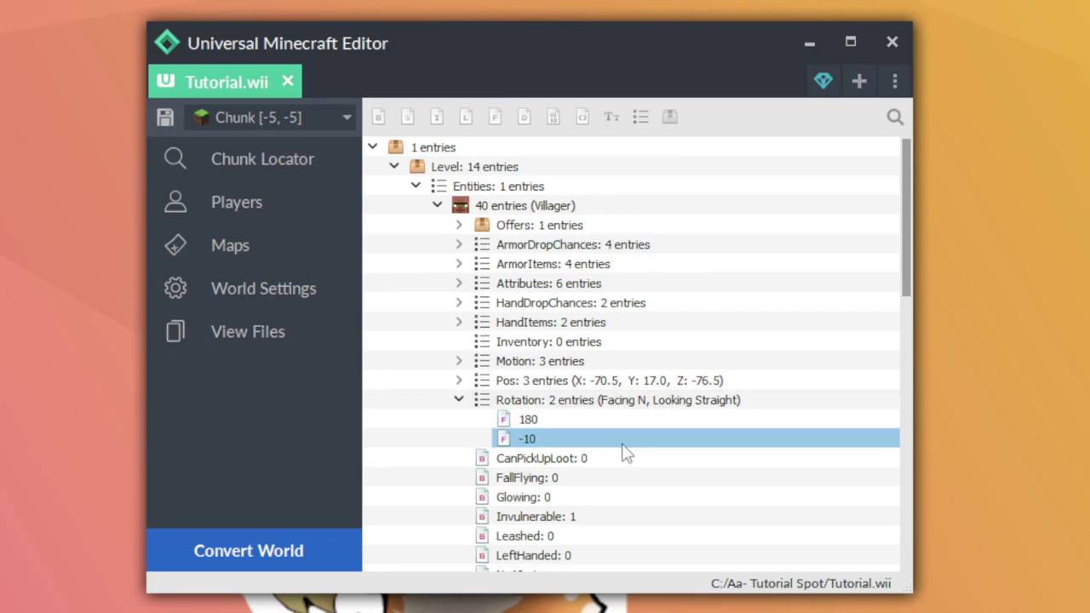
Try -90 for the villager's second Rotation value, restore it to -10, and collapse the Rotation list.
double_click(555, 445)
type("-90")
key("Return")
double_click(555, 445)
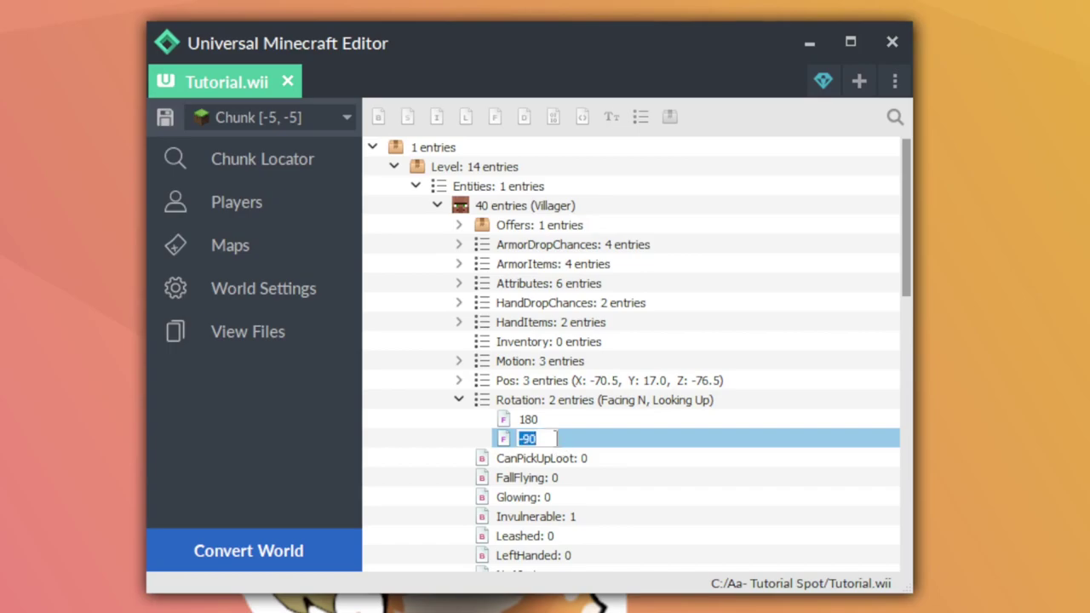
type("-10")
key("Return")
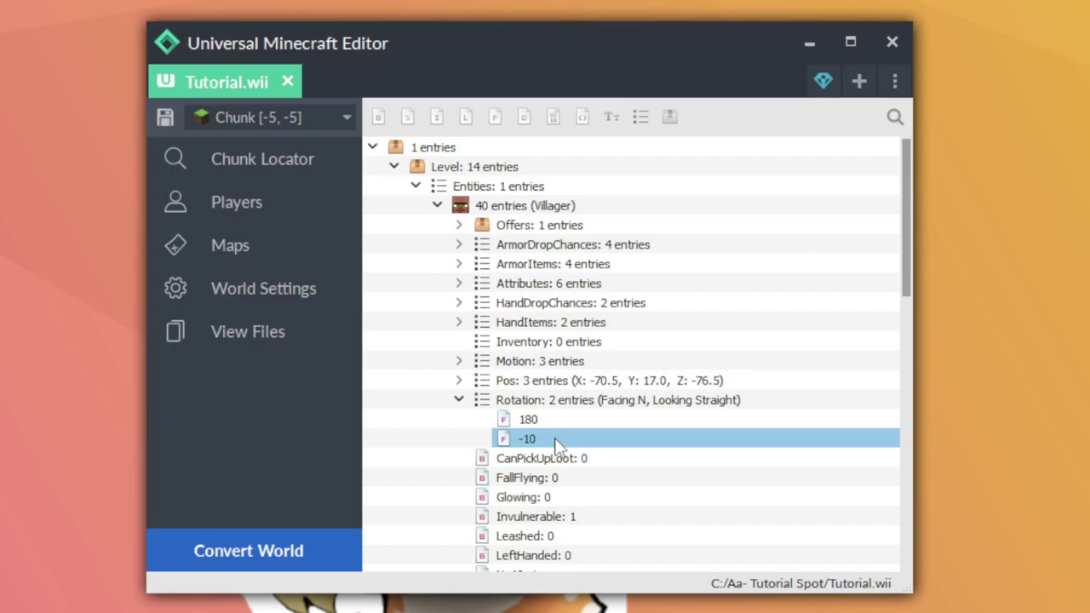
left_click(458, 400)
Give the villager the custom name "Bobby" with Name Visible enabled.
right_click(549, 207)
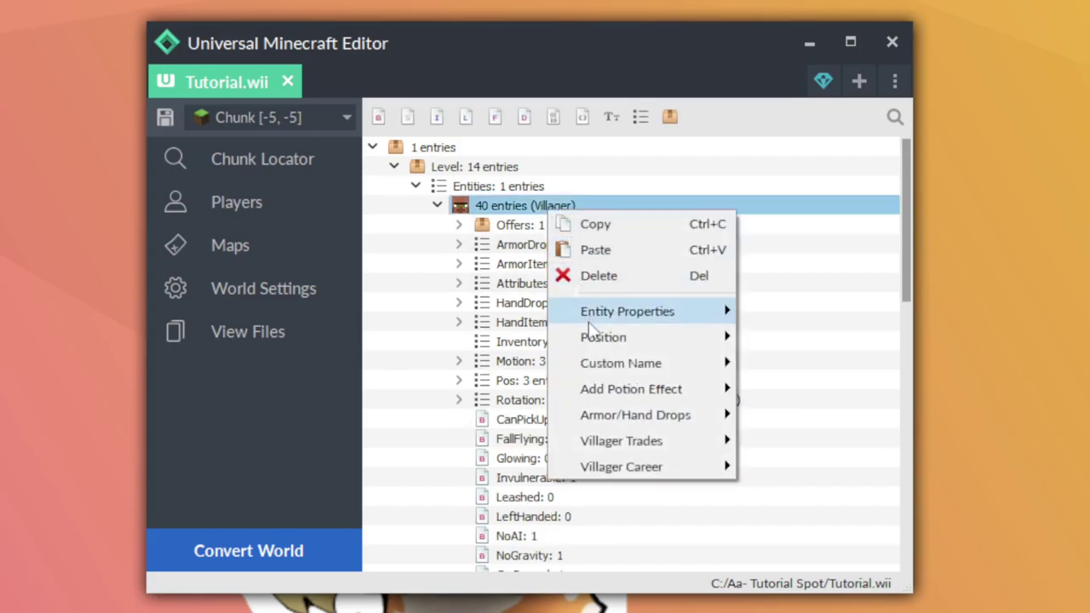
mouse_move(596, 365)
left_click(768, 338)
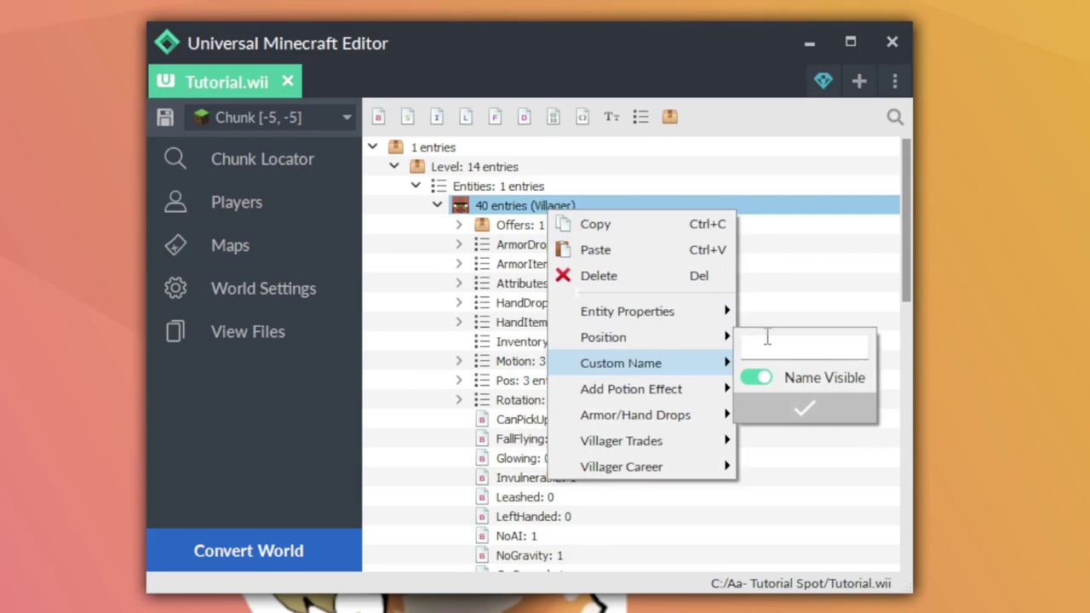
type("Bobby")
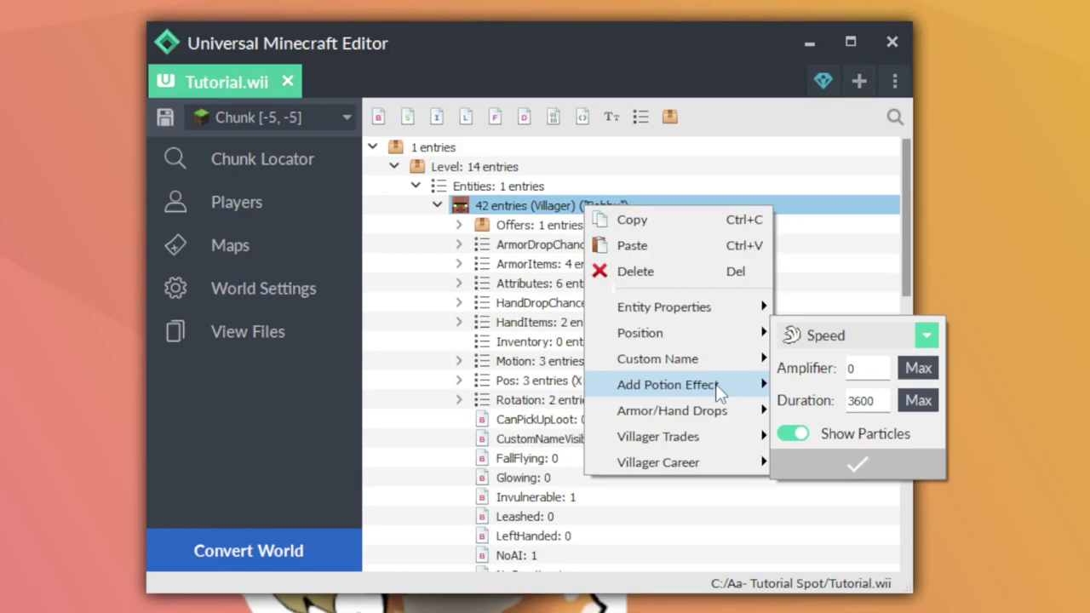
Add an Invisibility potion effect to the villager with amplifier 0, maximum duration and Show Particles disabled.
left_click(838, 343)
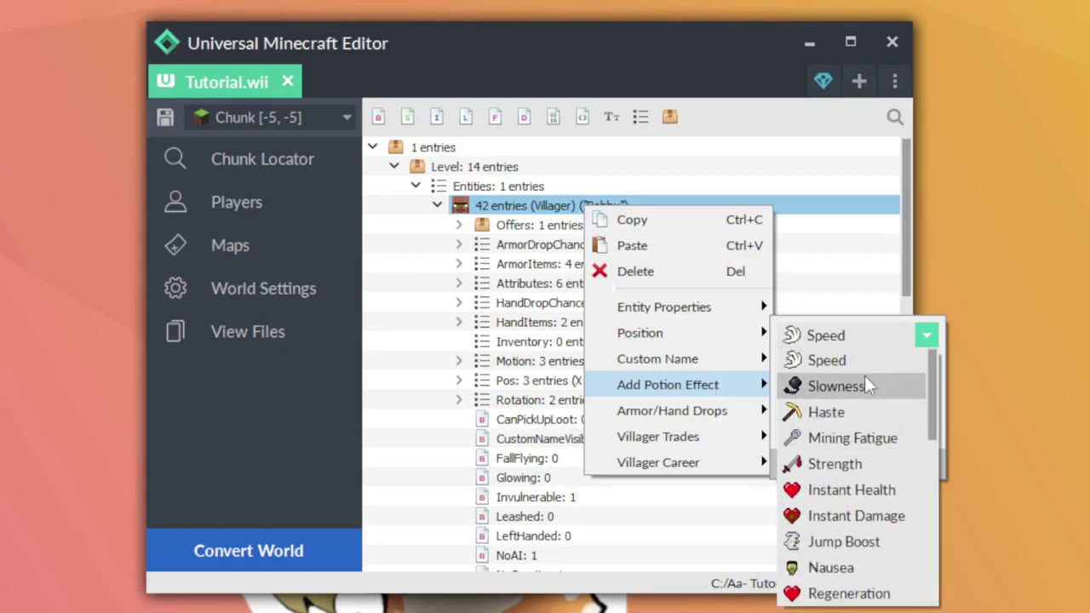
scroll(871, 434, "down", 3)
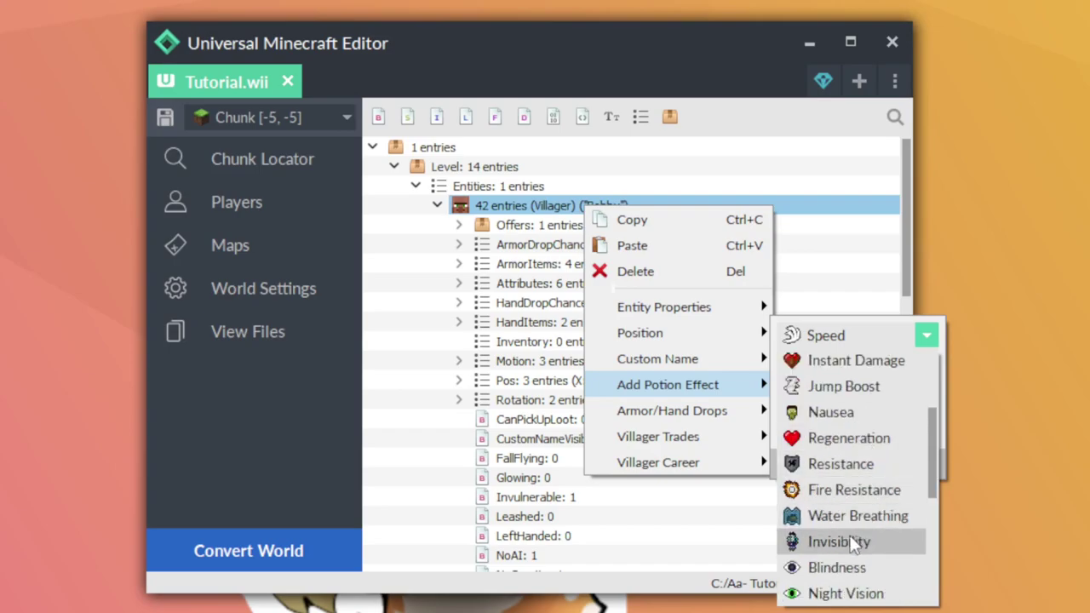
left_click(854, 543)
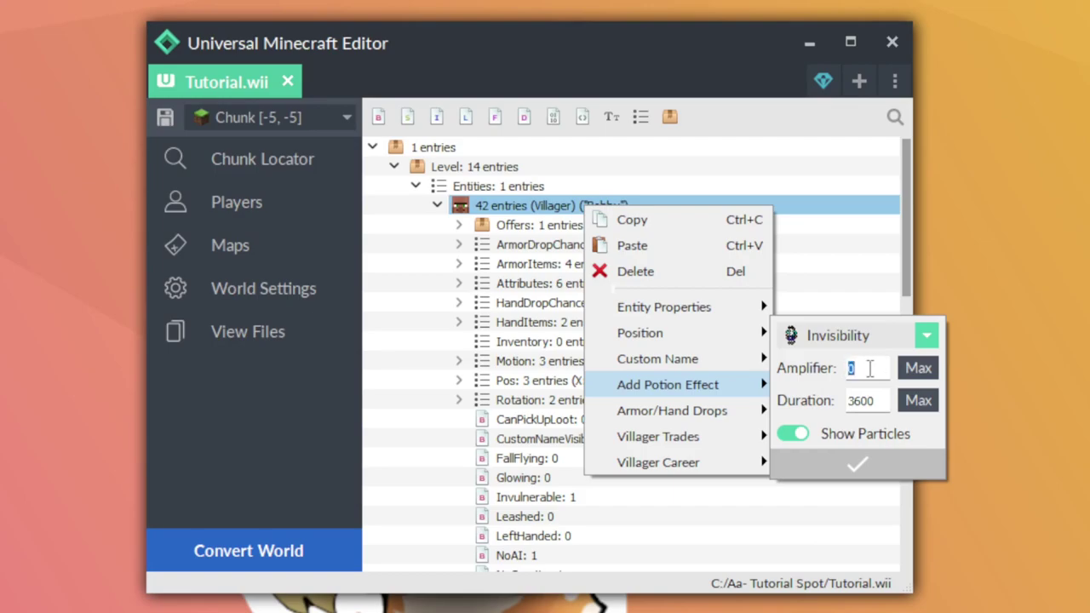
key("BackSpace")
type("1")
key("BackSpace")
type("0")
left_click(908, 407)
left_click(797, 436)
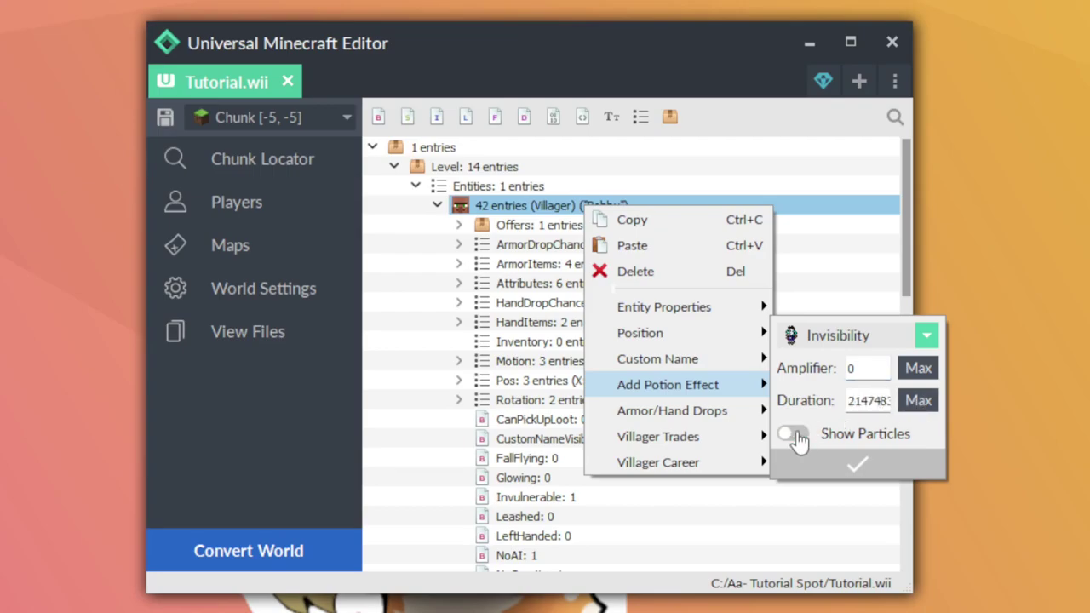
left_click(847, 466)
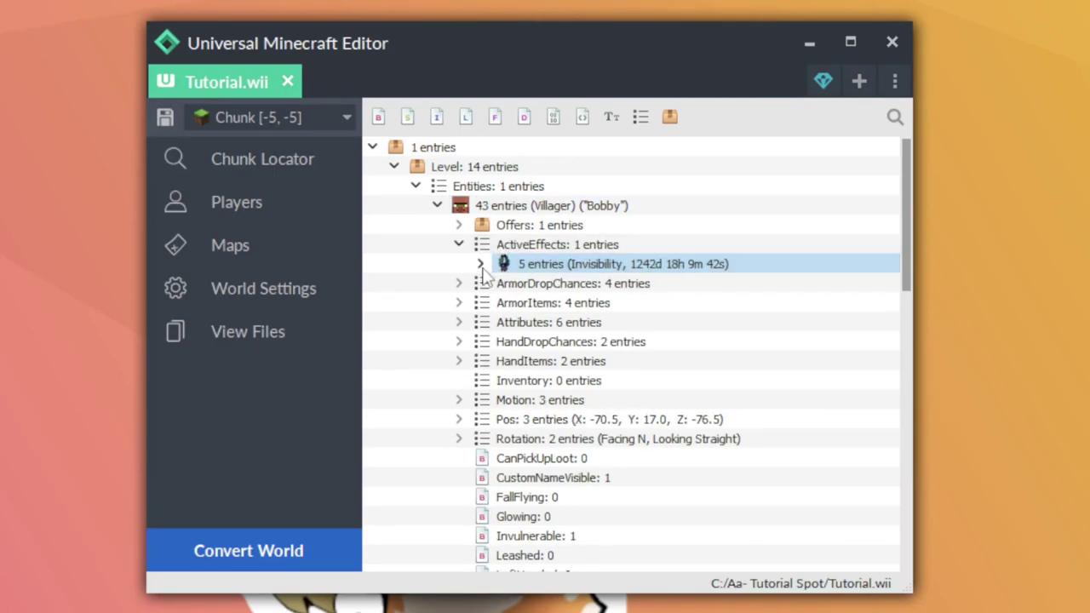
Expand the Invisibility effect, try reapplying it with amplifier 1, restore its Amplifier tag to 0, and collapse the ActiveEffects list.
left_click(481, 264)
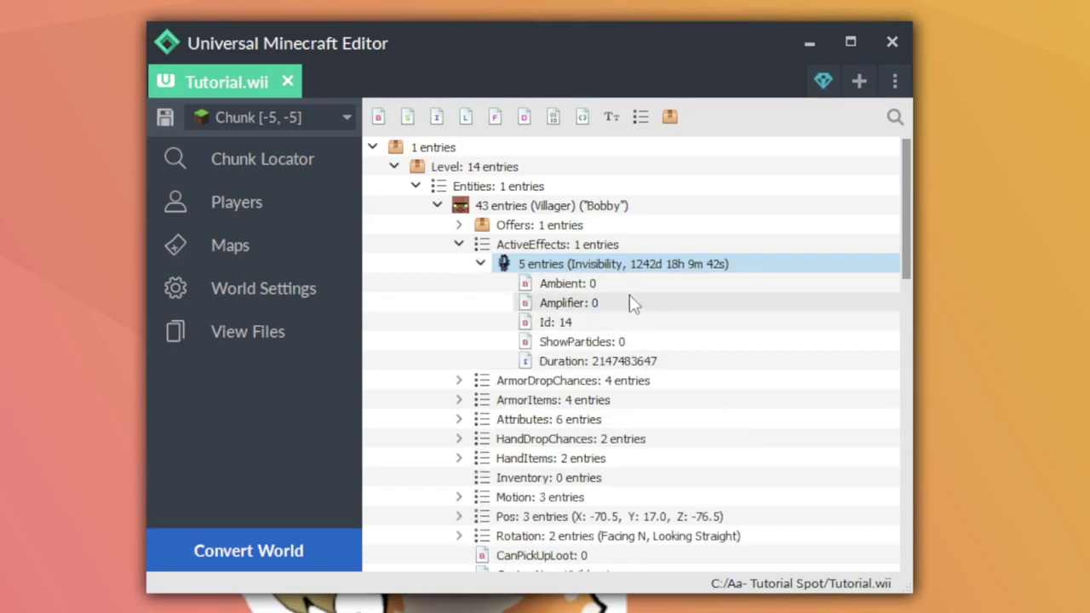
right_click(621, 207)
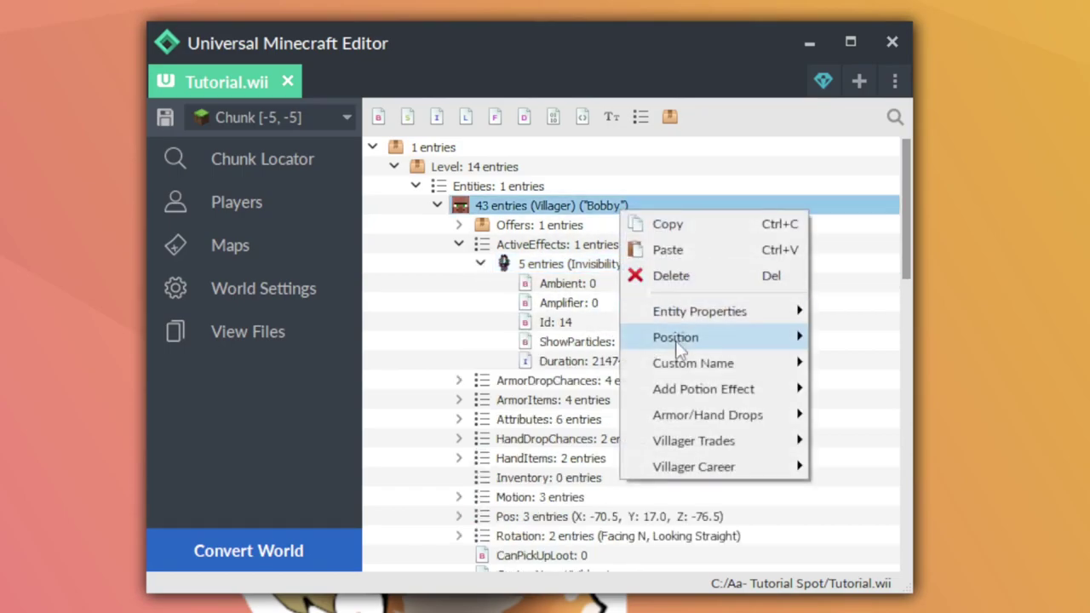
mouse_move(694, 390)
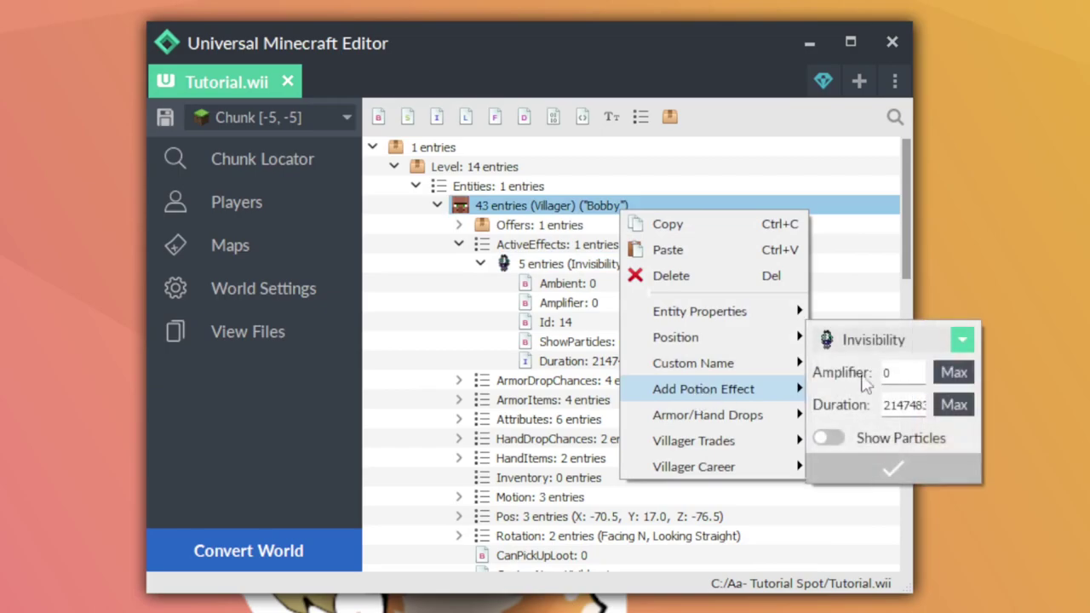
type("1")
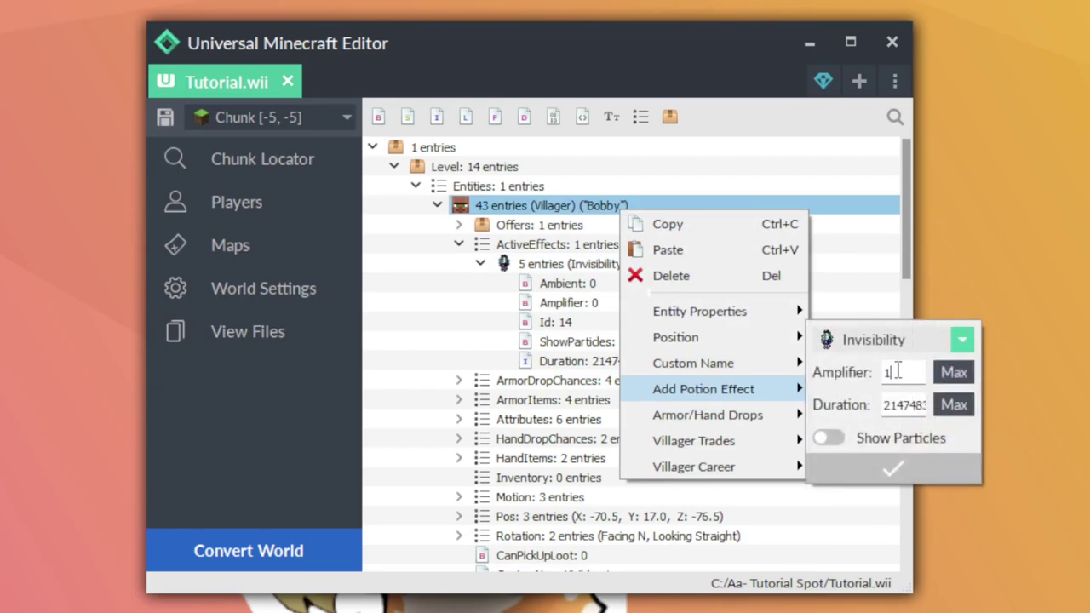
left_click(898, 468)
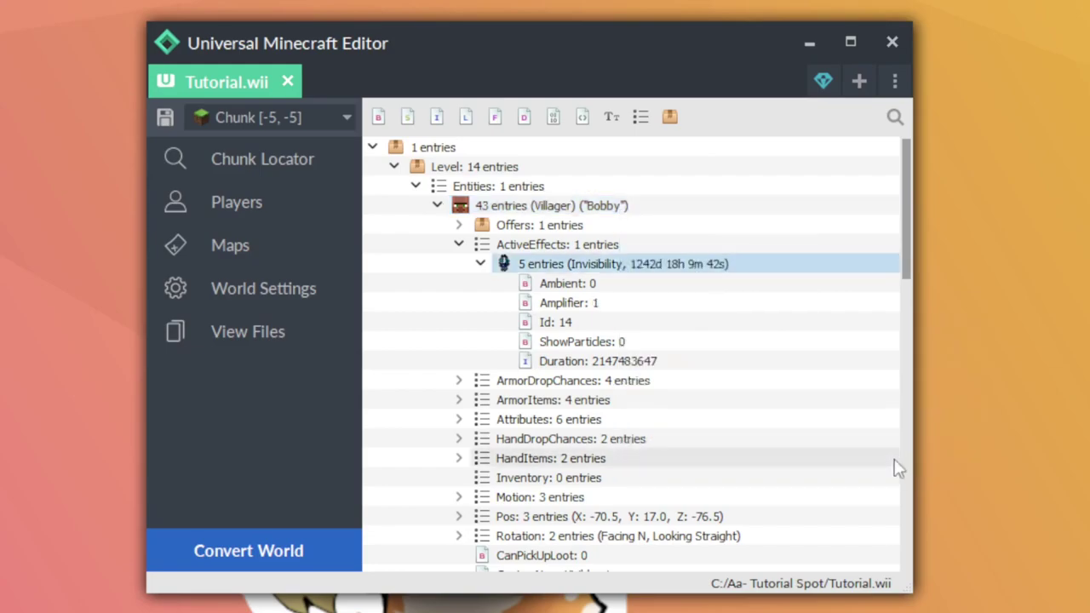
double_click(633, 307)
type("0")
key("Return")
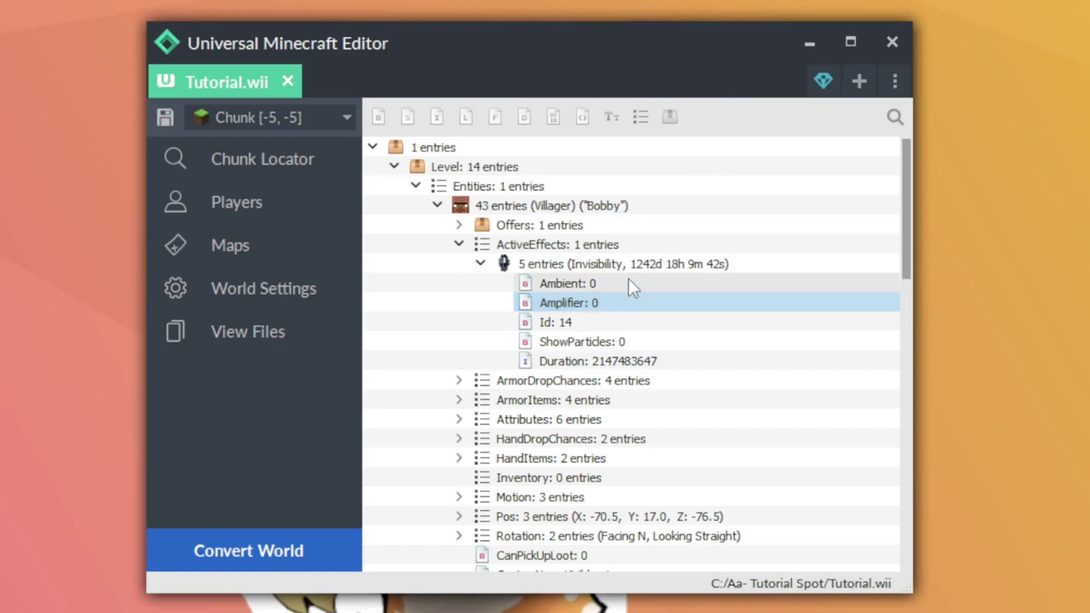
left_click(629, 281)
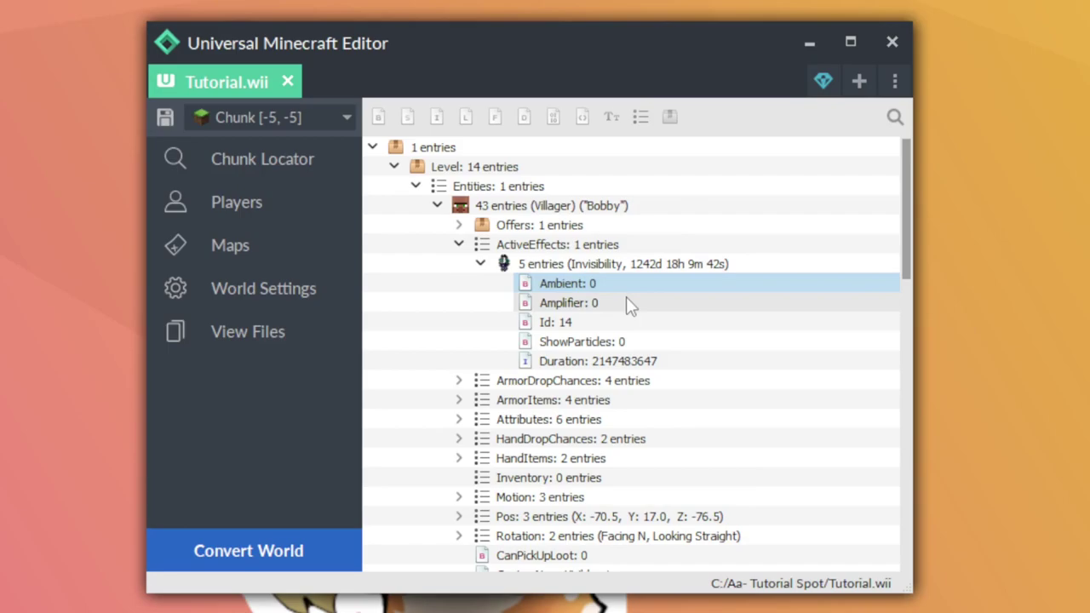
left_click(628, 304)
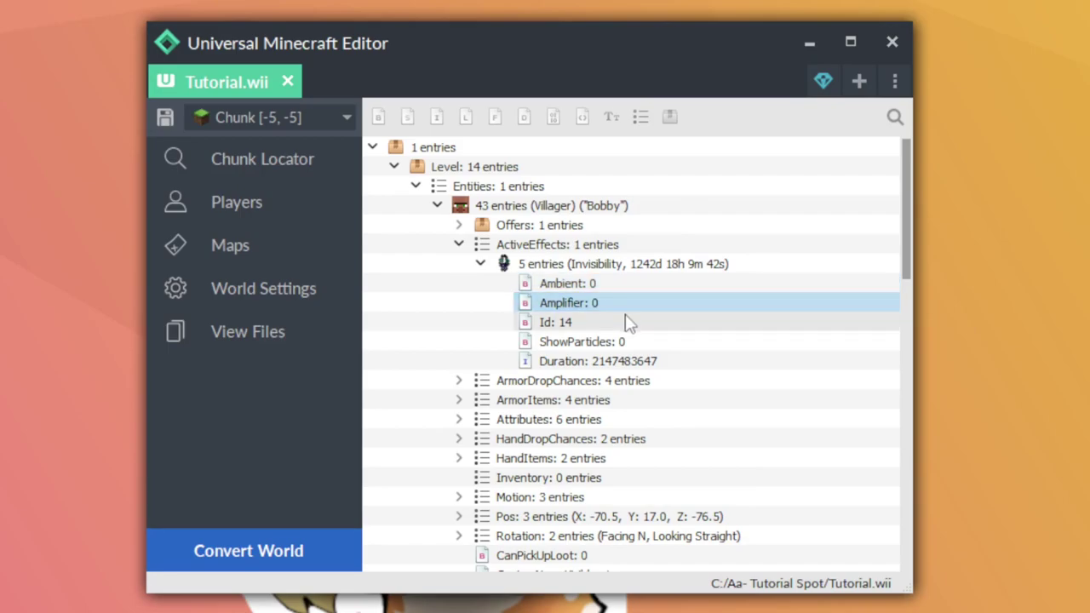
left_click(629, 324)
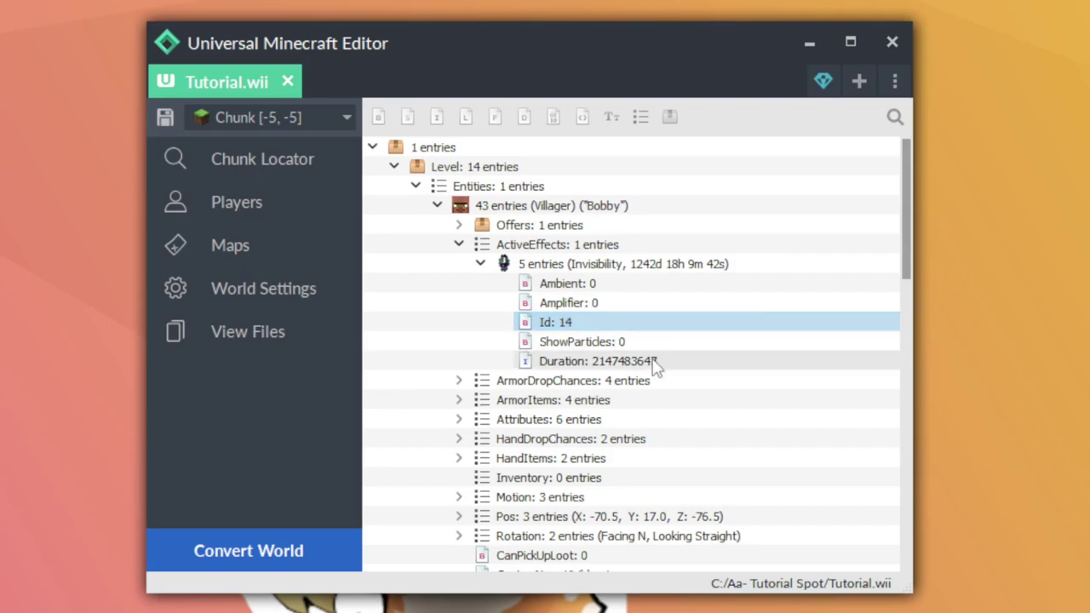
left_click(458, 244)
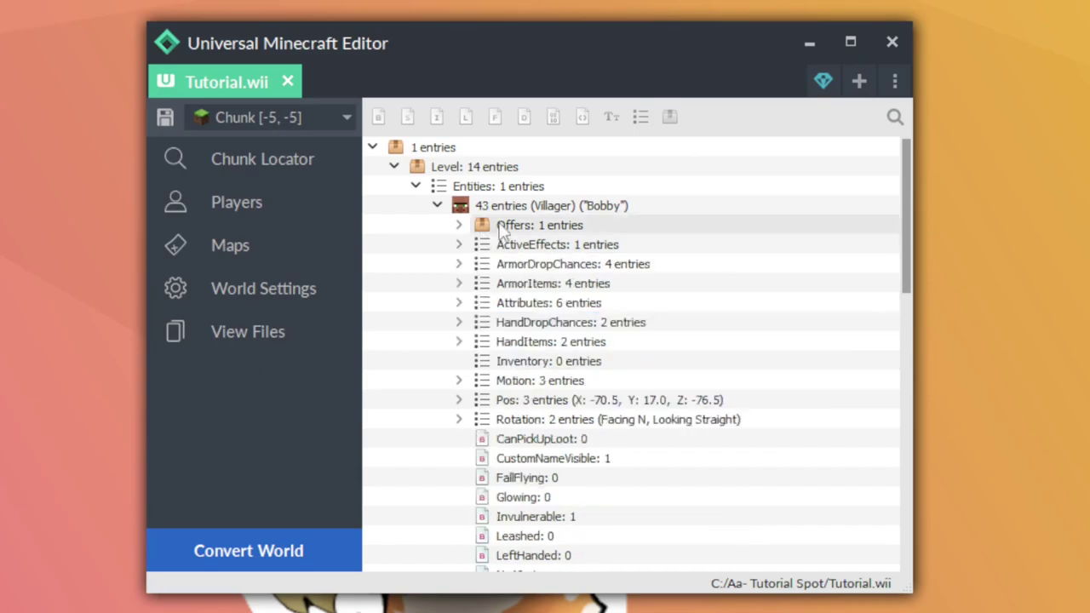
Put one Gold Block in the villager's head armor slot and apply the armor and hand drops.
right_click(528, 206)
mouse_move(662, 402)
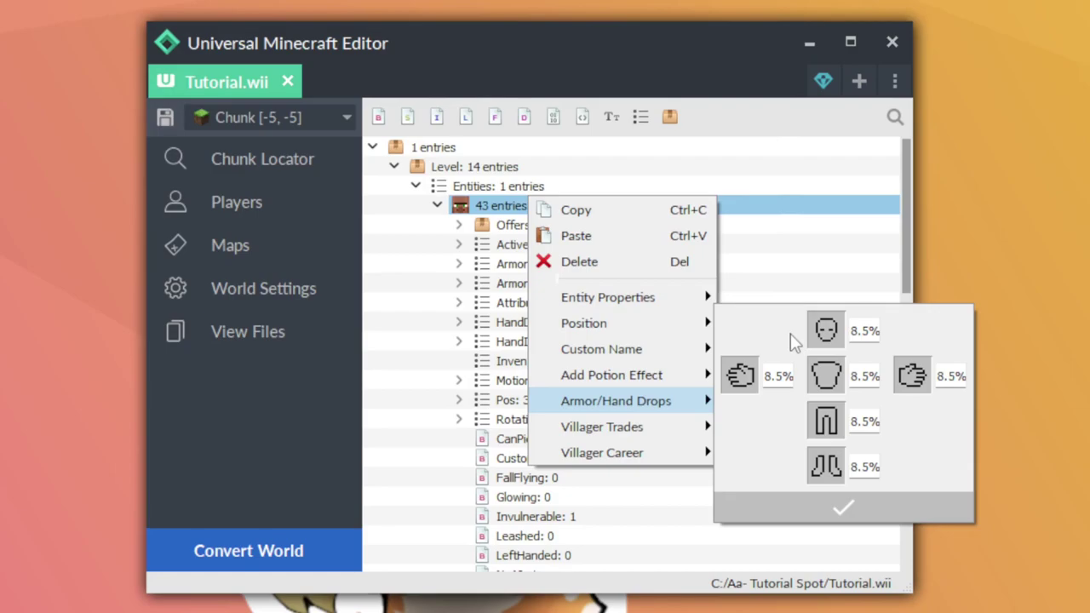
left_click(825, 334)
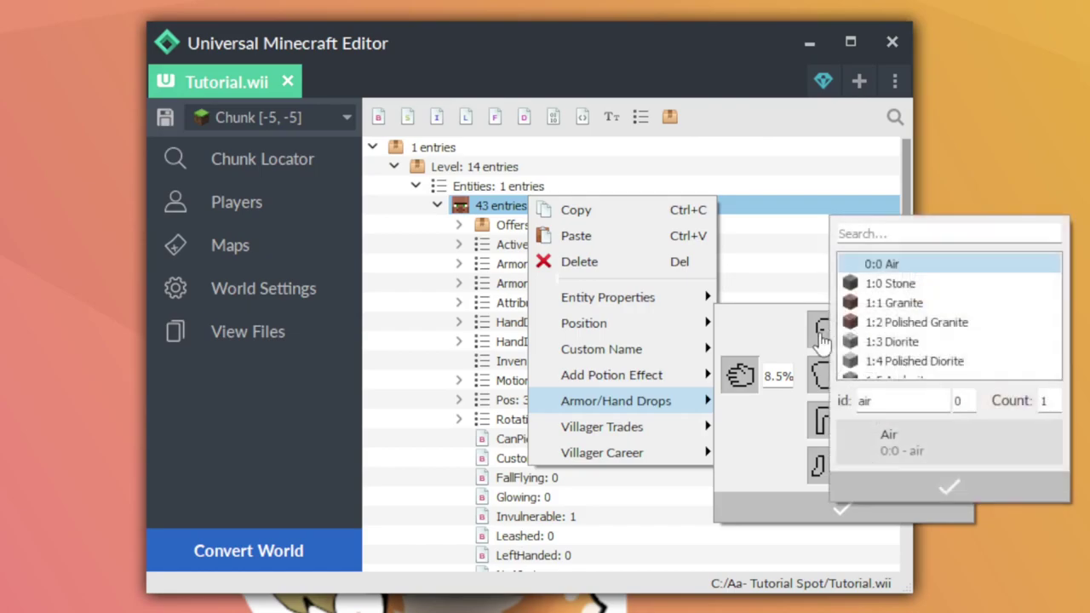
type("gold")
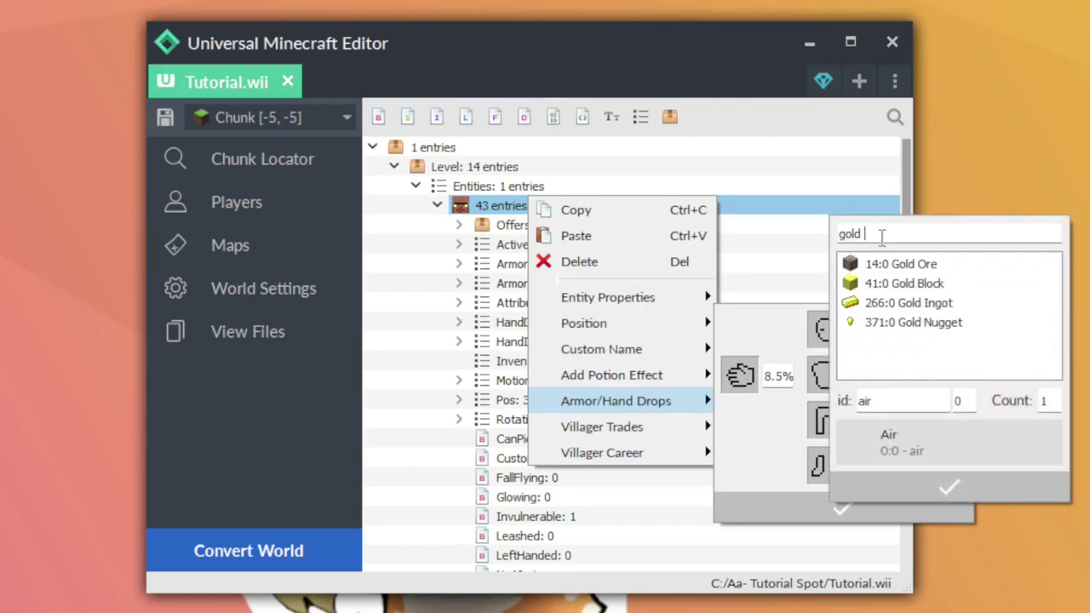
left_click(877, 283)
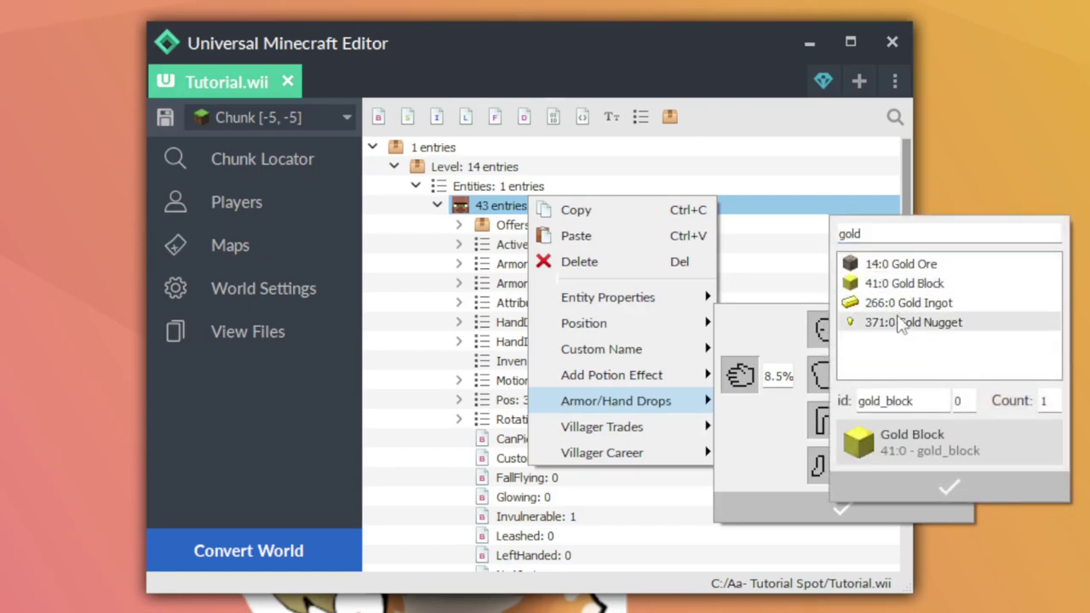
left_click(901, 484)
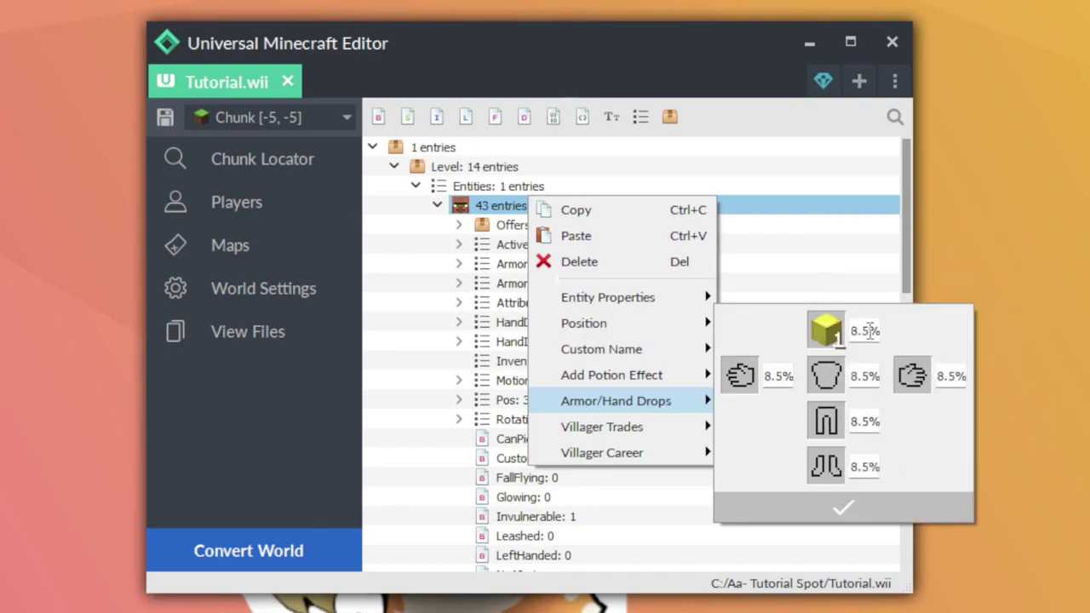
left_click(833, 510)
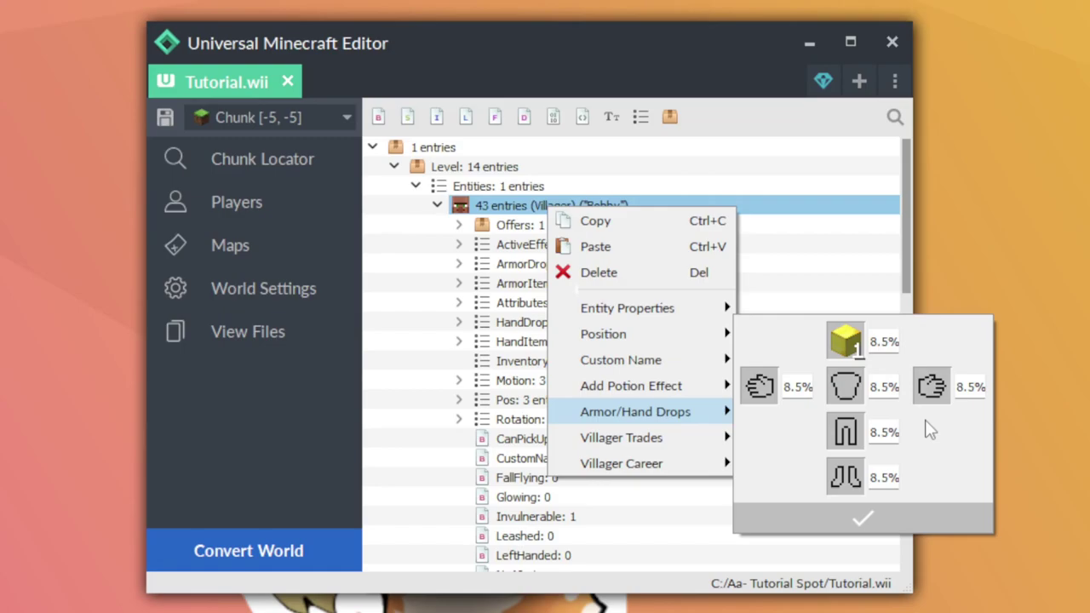
Expand the villager's ArmorItems list, enchant the Gold Block with Protection 1, and collapse the block's entry.
left_click(491, 305)
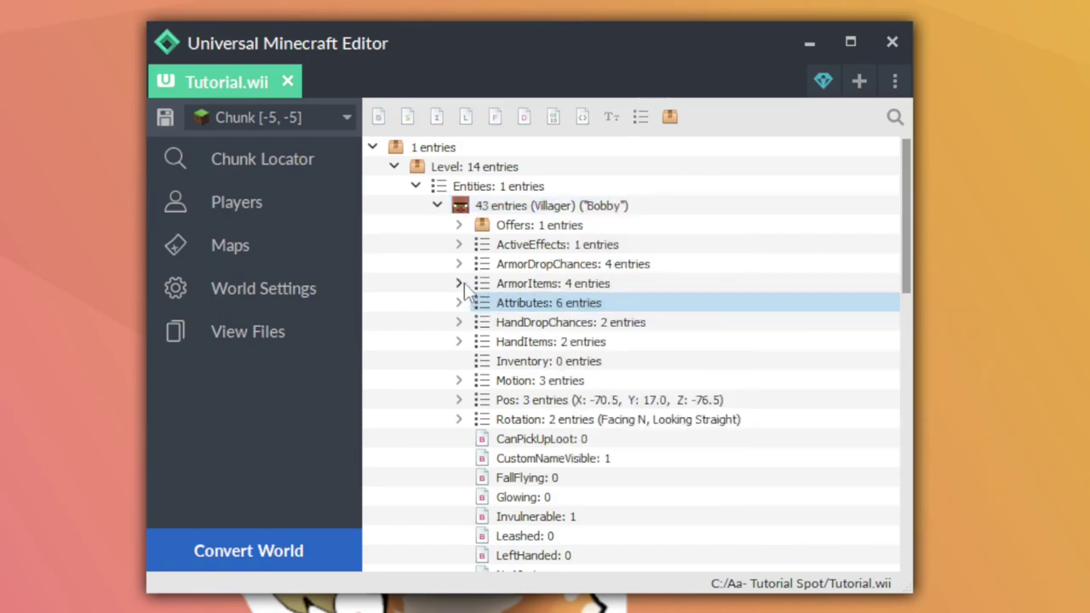
left_click(466, 284)
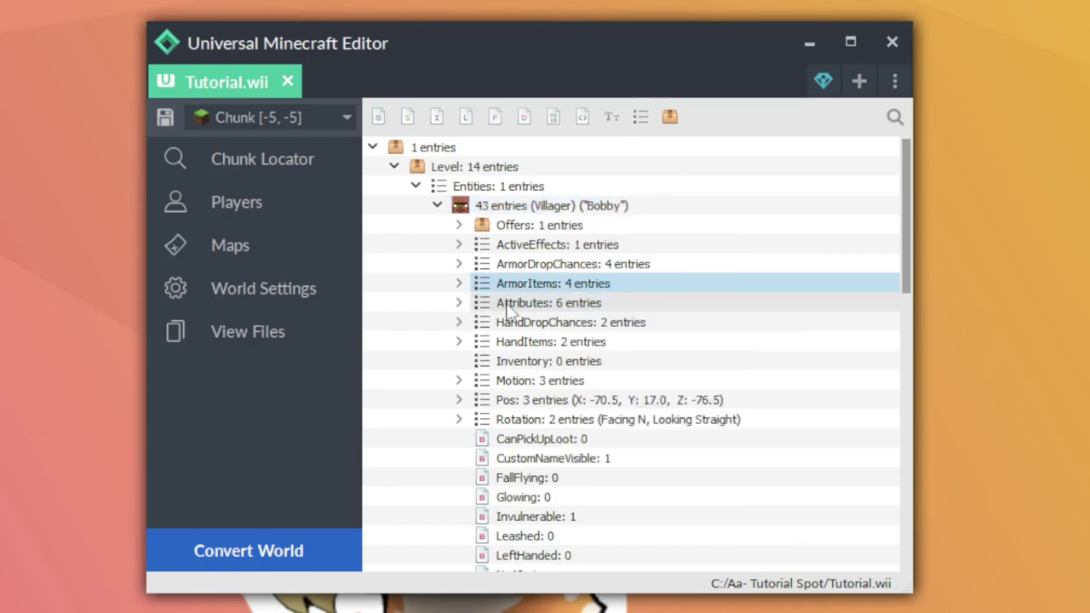
left_click(460, 285)
right_click(543, 363)
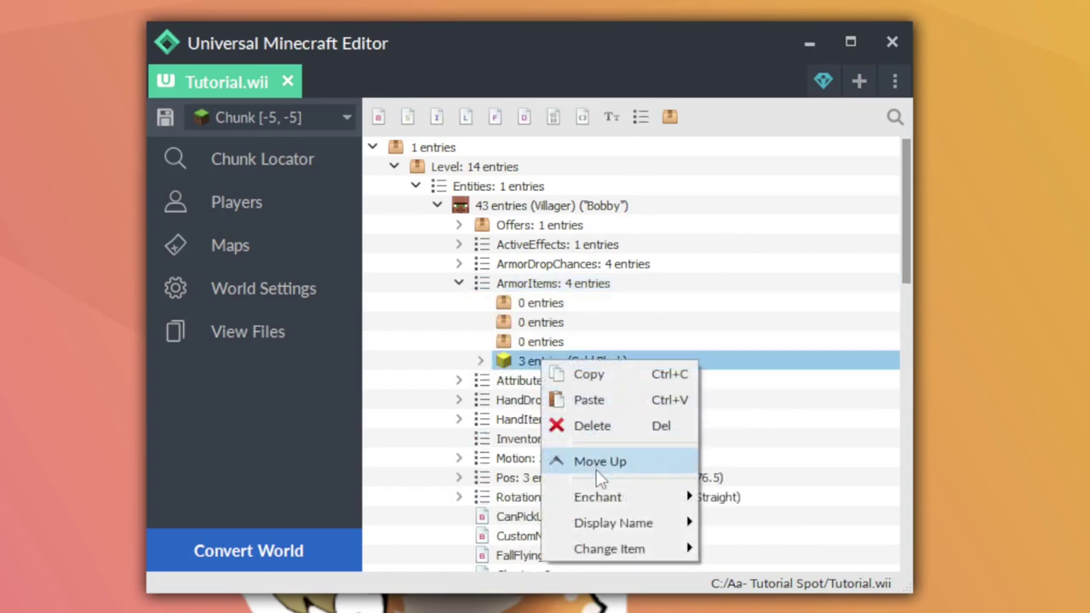
mouse_move(679, 498)
left_click(747, 479)
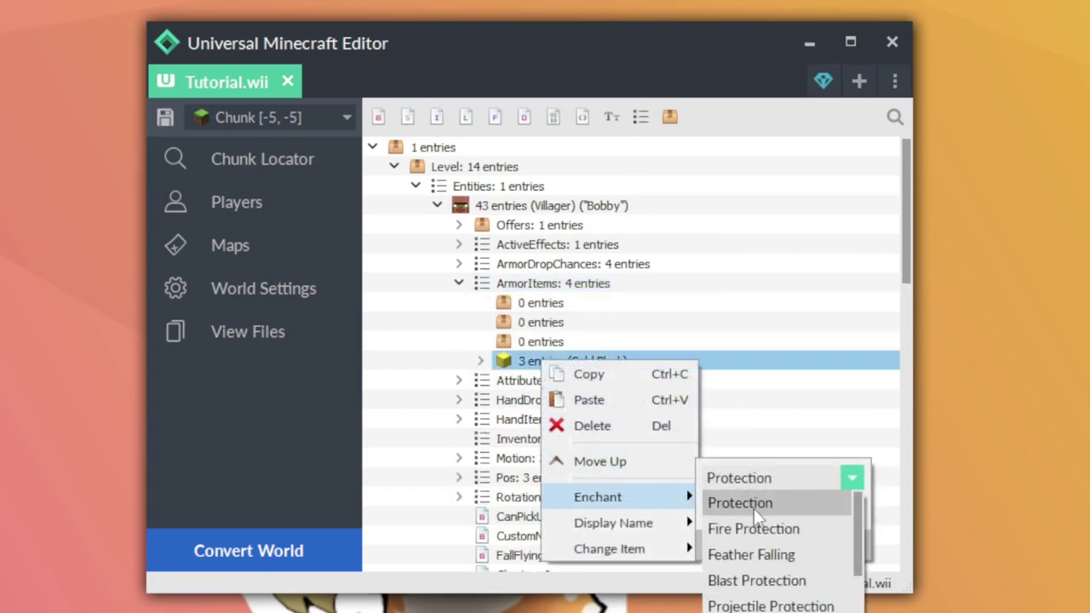
left_click(754, 509)
left_click(771, 572)
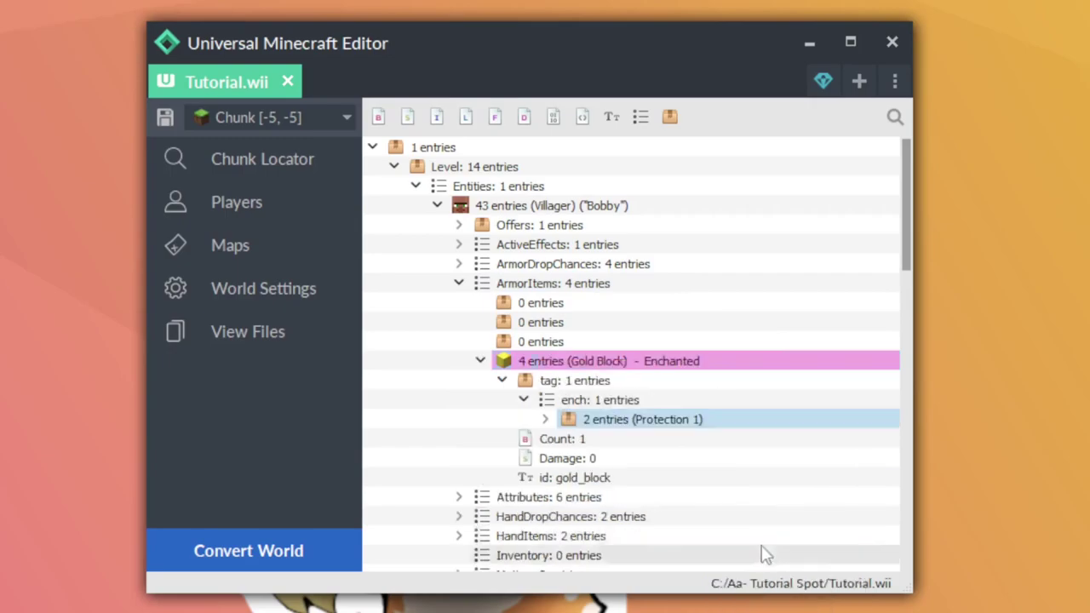
left_click(481, 361)
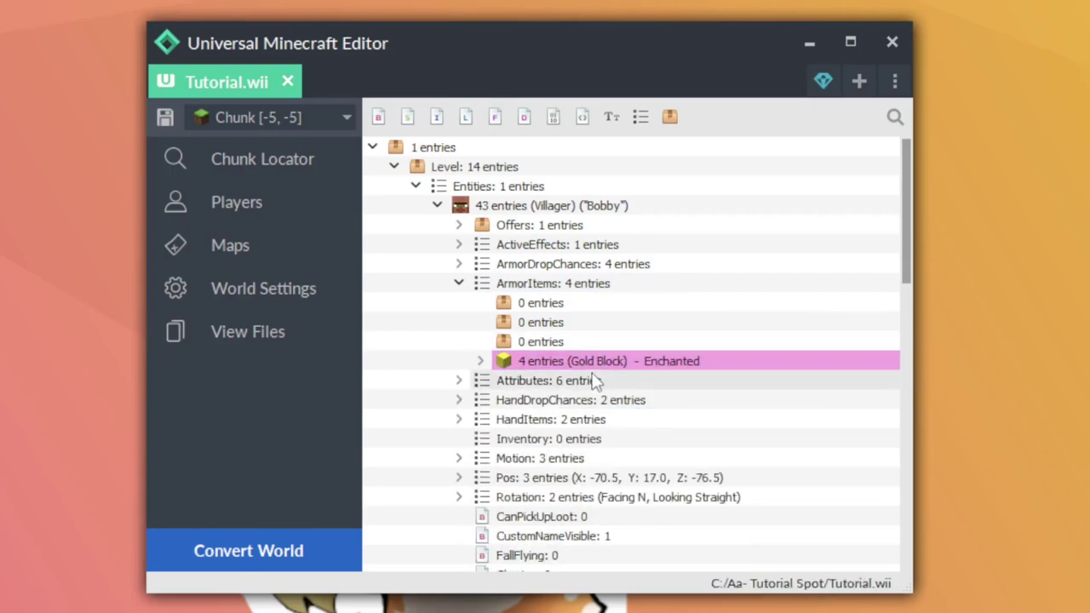
Collapse the villager's ArmorItems list and set the villager's career to Librarian.
left_click(459, 284)
left_click(588, 285)
left_click(545, 207)
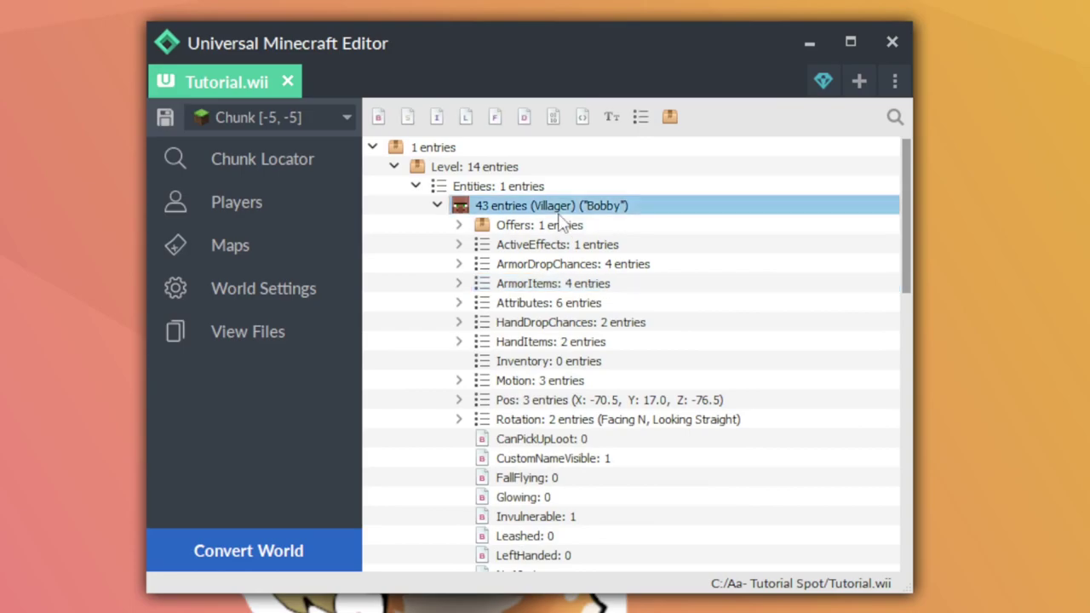
right_click(560, 214)
mouse_move(634, 434)
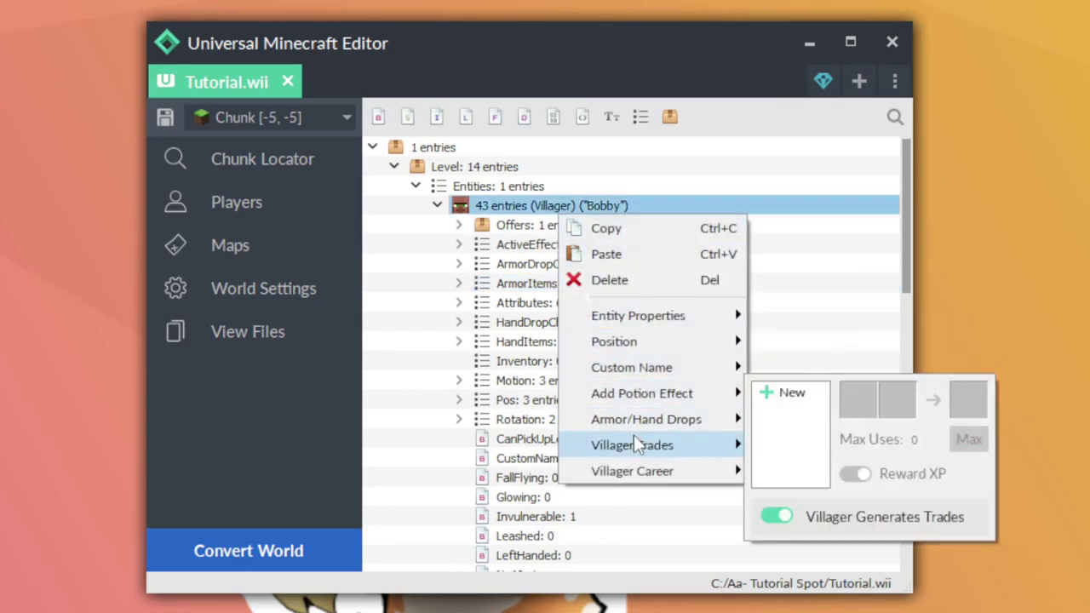
mouse_move(627, 465)
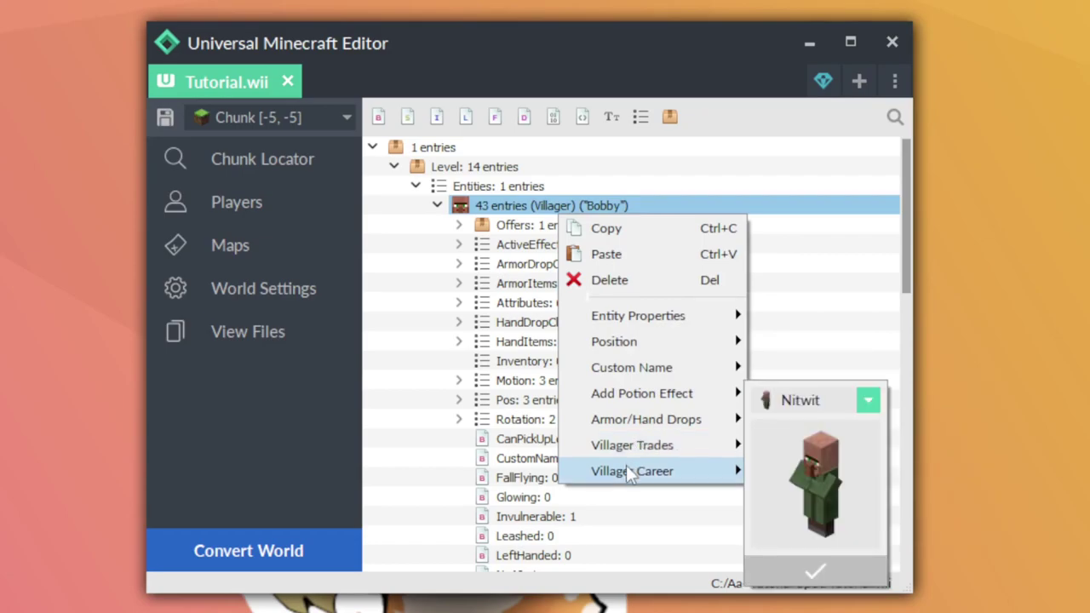
left_click(791, 403)
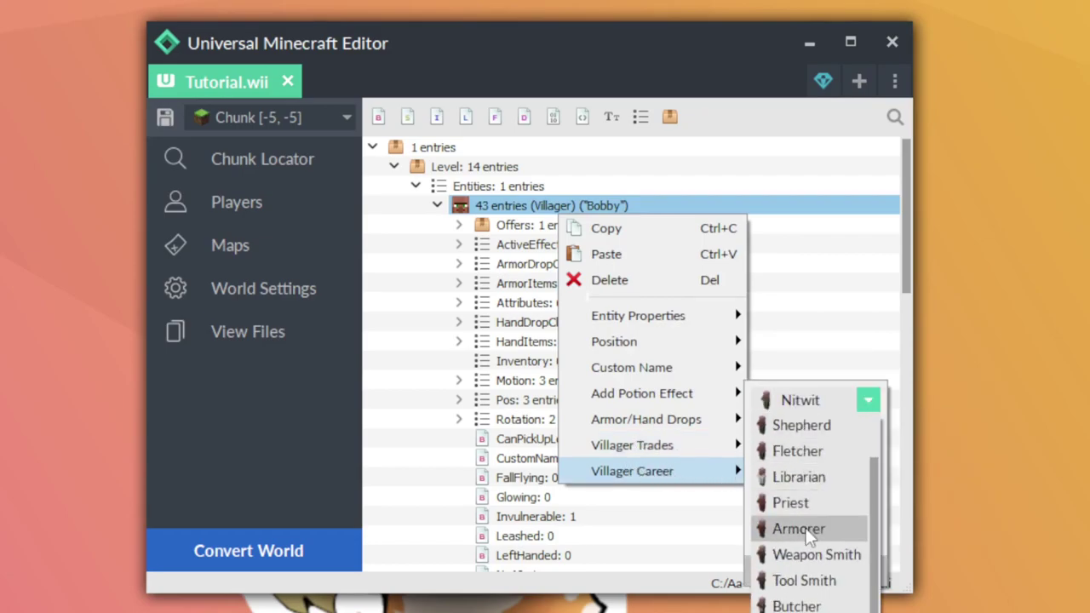
left_click(801, 479)
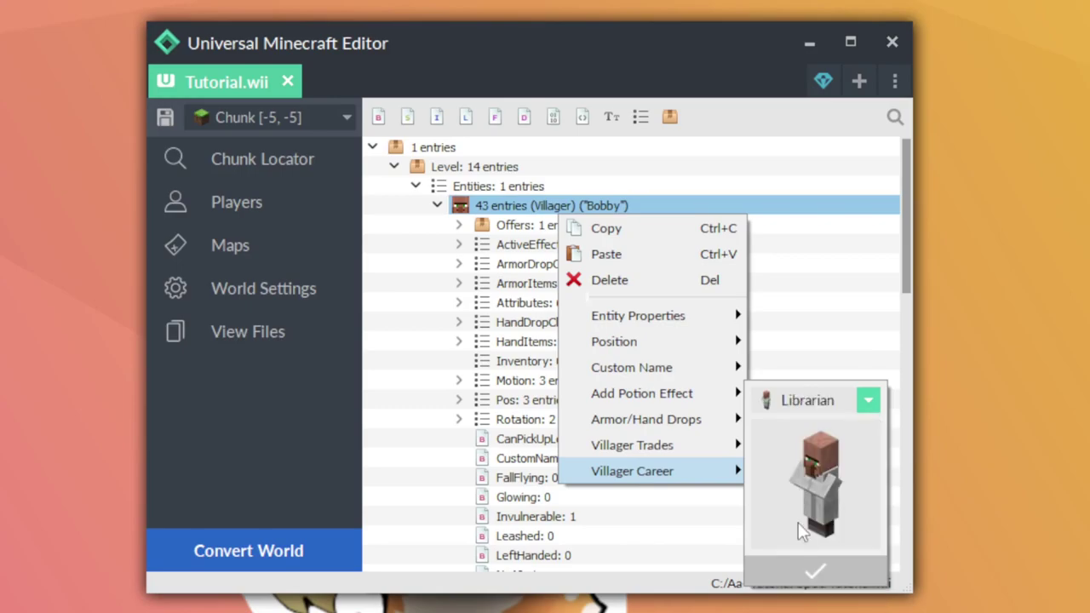
left_click(805, 580)
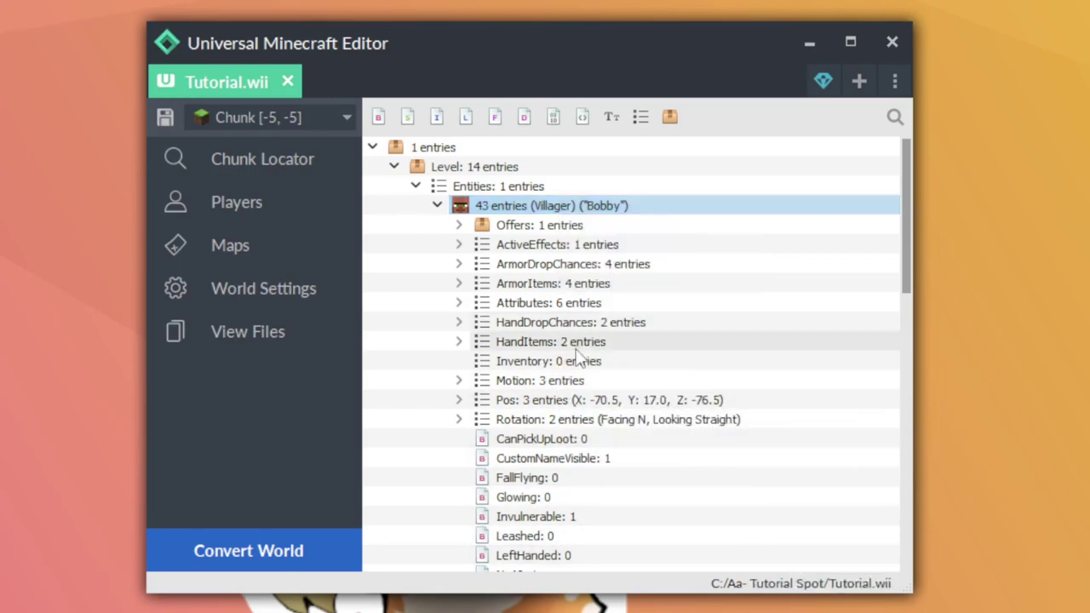
Review the villager's entity properties, position, custom name, potion effect, armor drops and career settings.
right_click(564, 221)
mouse_move(687, 317)
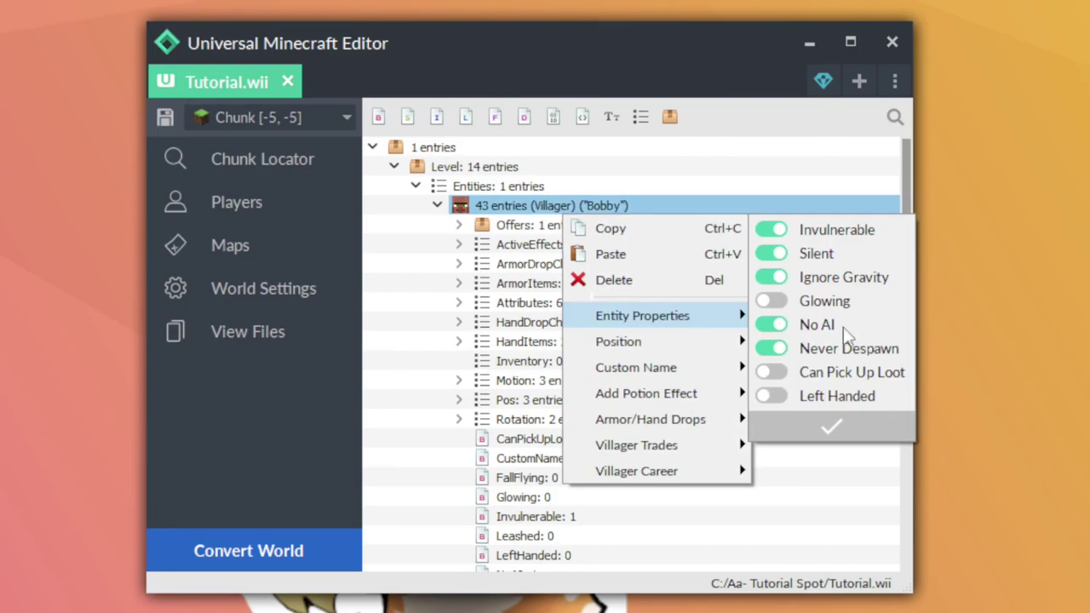
mouse_move(662, 345)
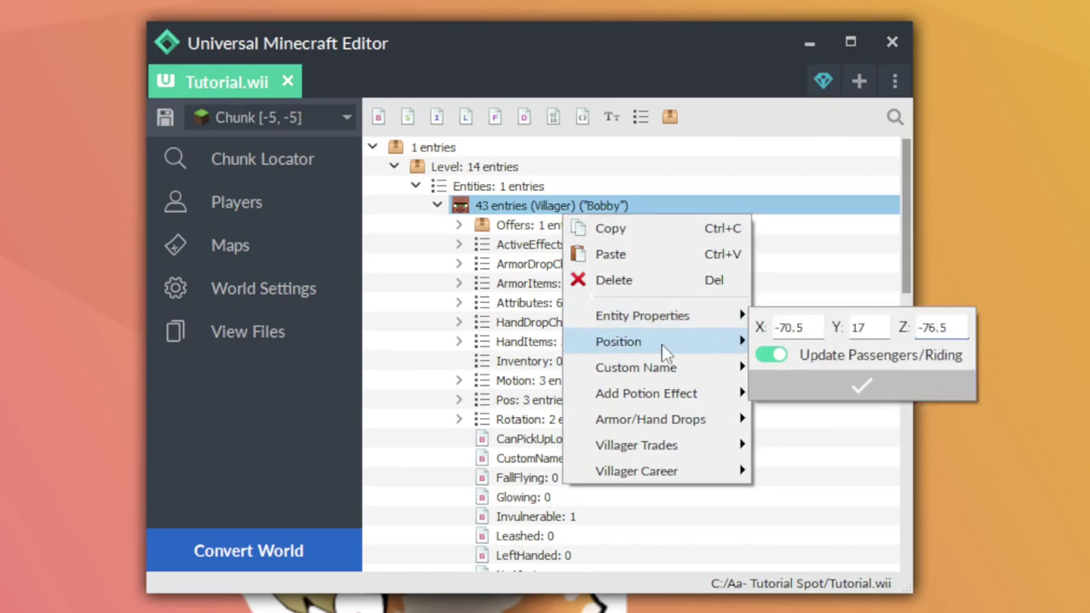
left_click(479, 422)
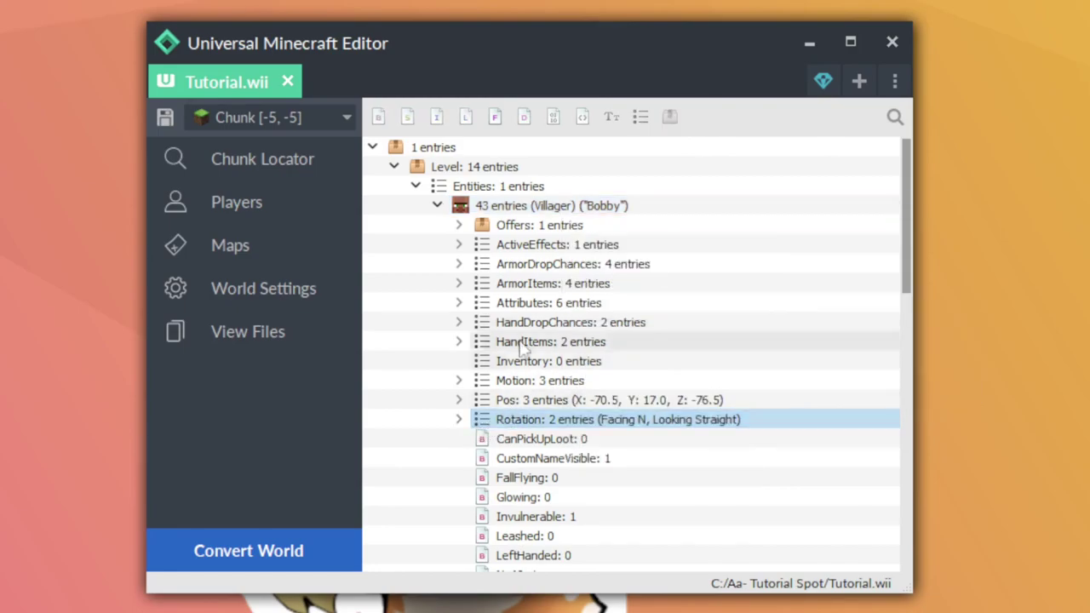
right_click(531, 207)
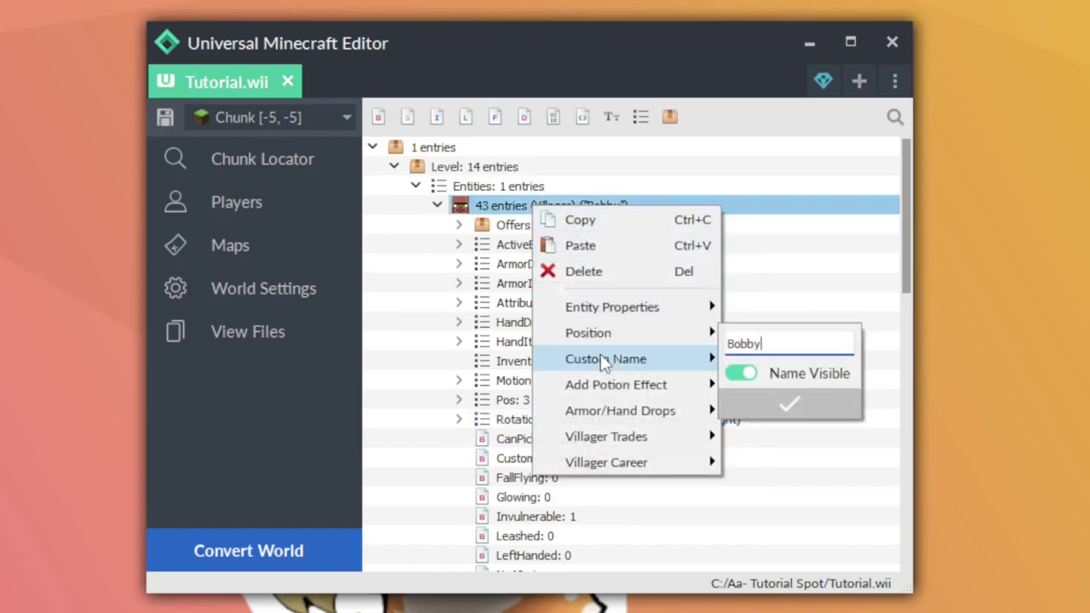
mouse_move(635, 389)
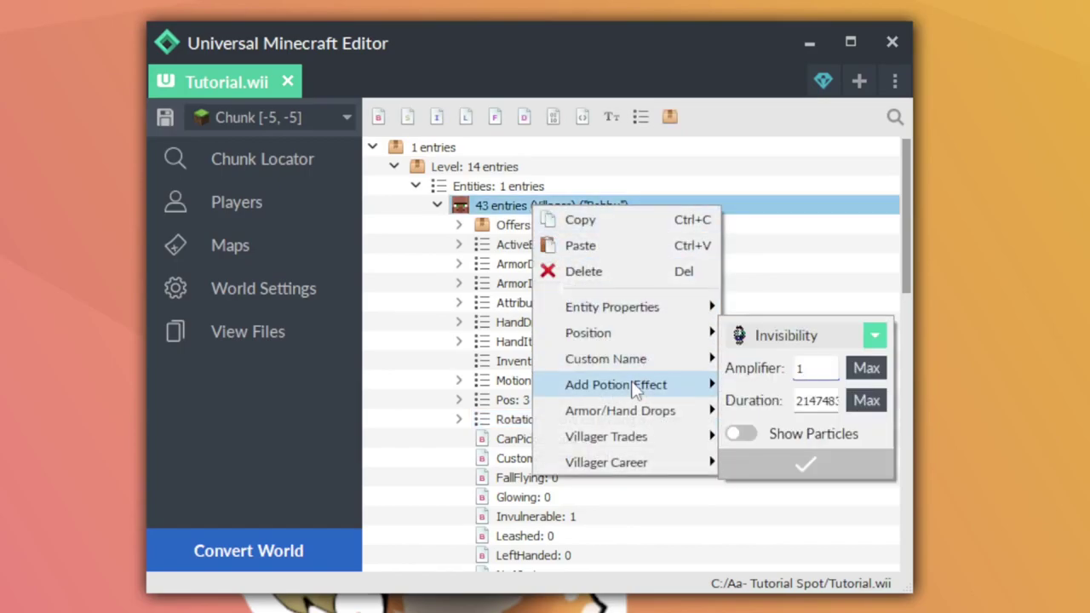
mouse_move(627, 418)
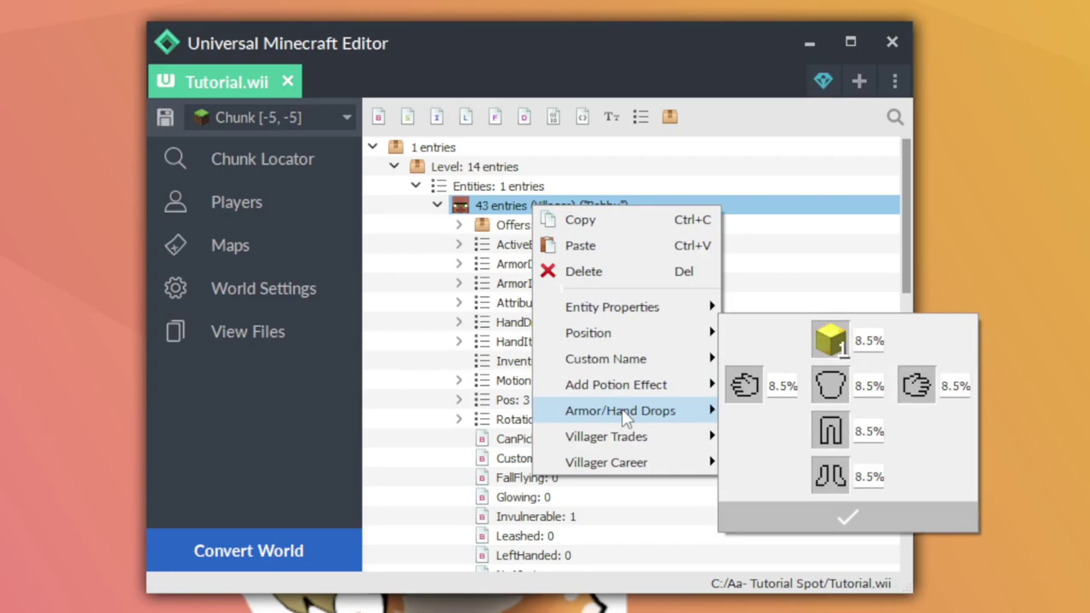
mouse_move(610, 462)
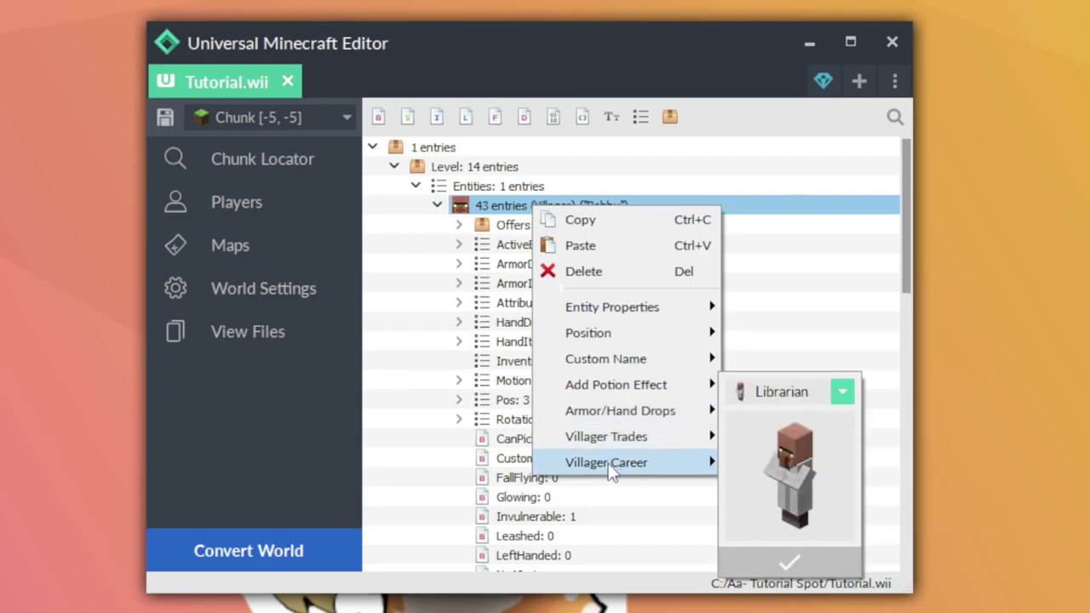
key("Escape")
left_click(571, 266)
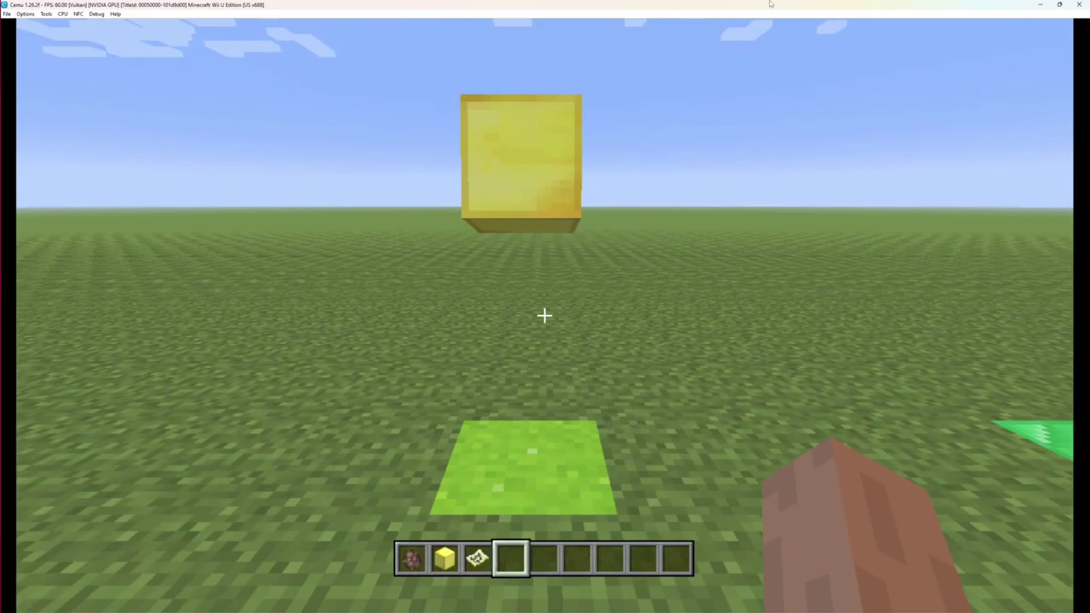
In Minecraft running in Cemu, inspect the invisible villager's floating gold block from the front.
key("a")
key("d")
key("a")
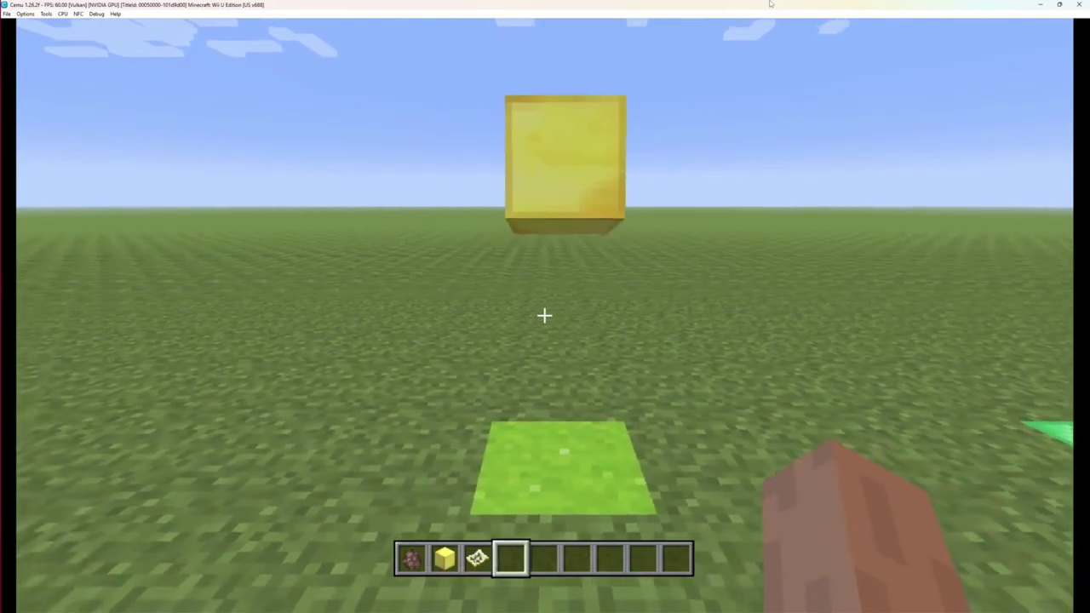
key("w")
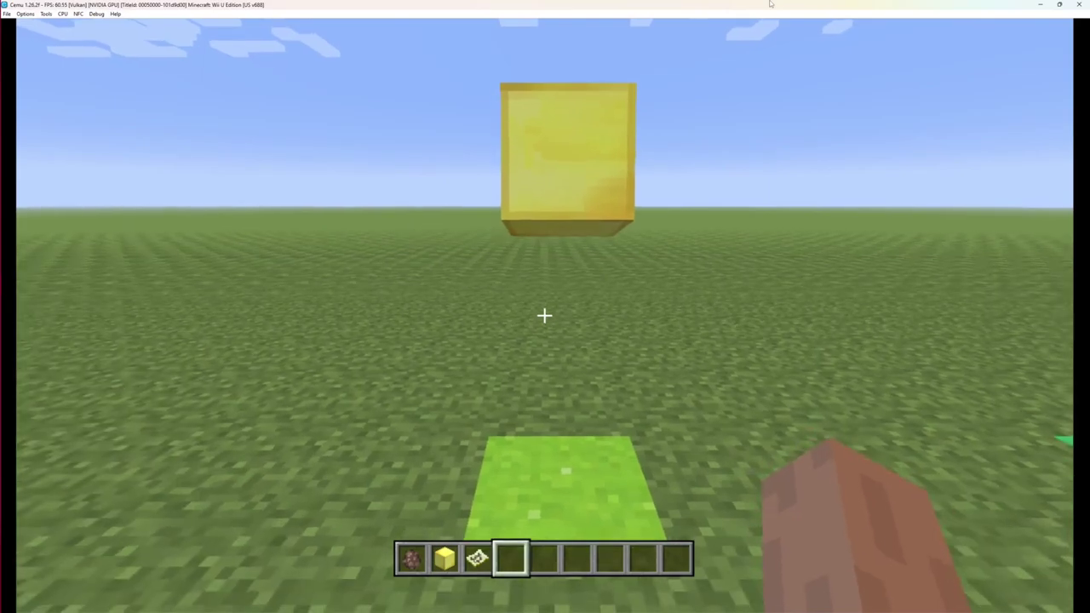
key("s")
key("w")
key("d")
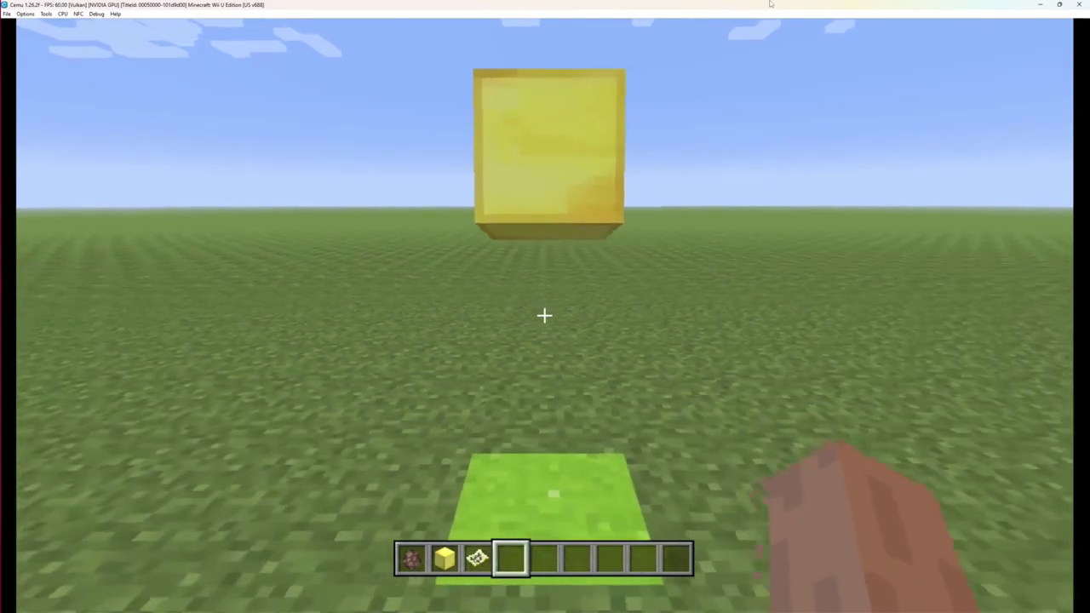
Set the player's own game mode to Adventure in the player options.
key("space")
key("Tab")
key("space")
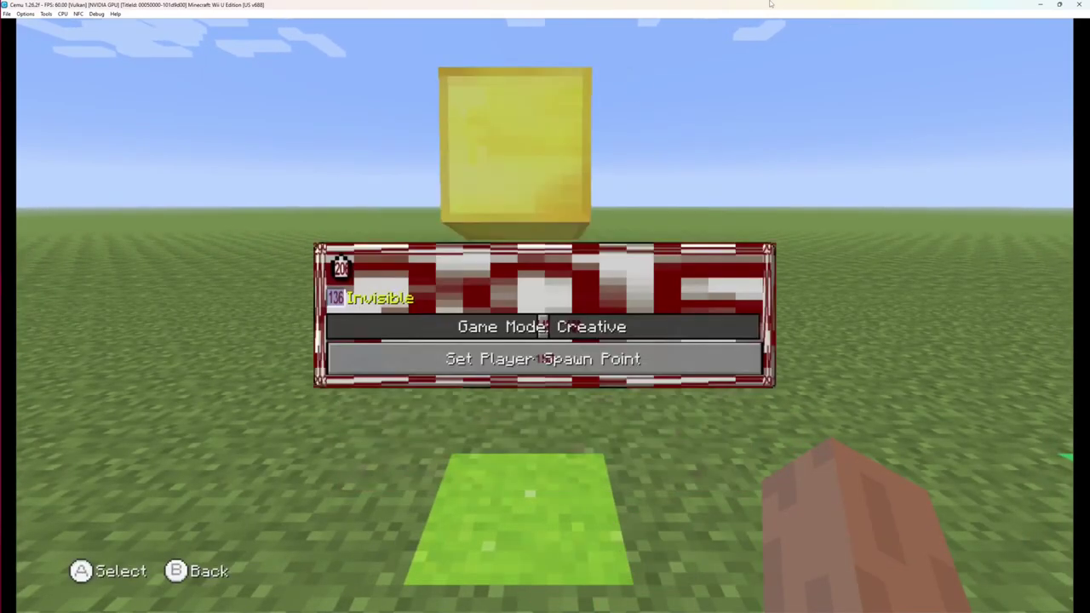
key("Down")
key("Right")
key("Escape")
key("Escape")
key("a")
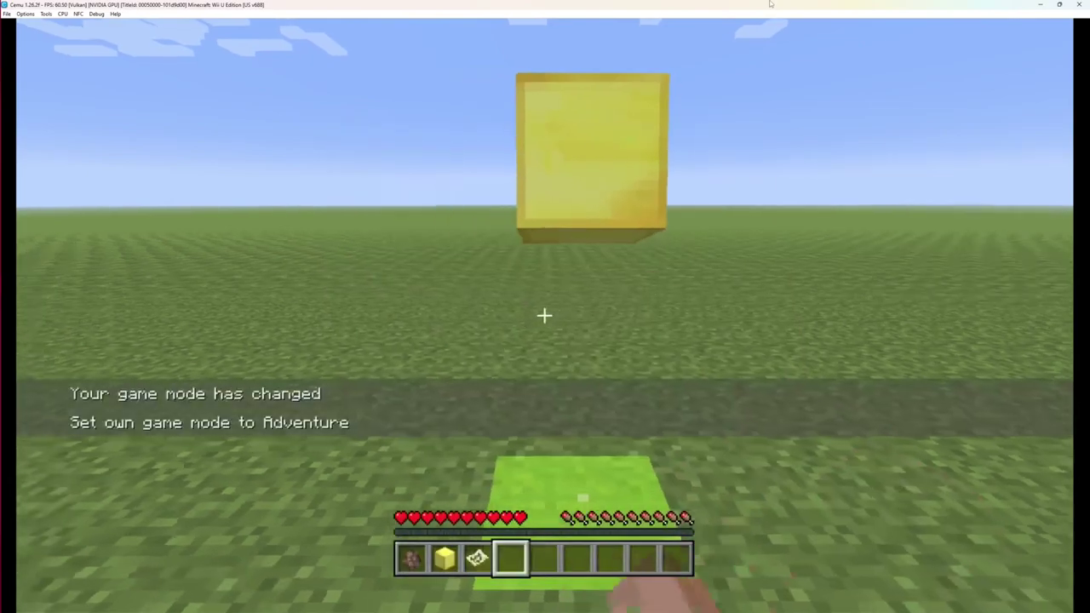
Return the player's own game mode to Creative in the player options.
key("d")
key("space")
key("Tab")
key("space")
key("Down")
key("Down")
key("Down")
key("Left")
key("Escape")
key("Escape")
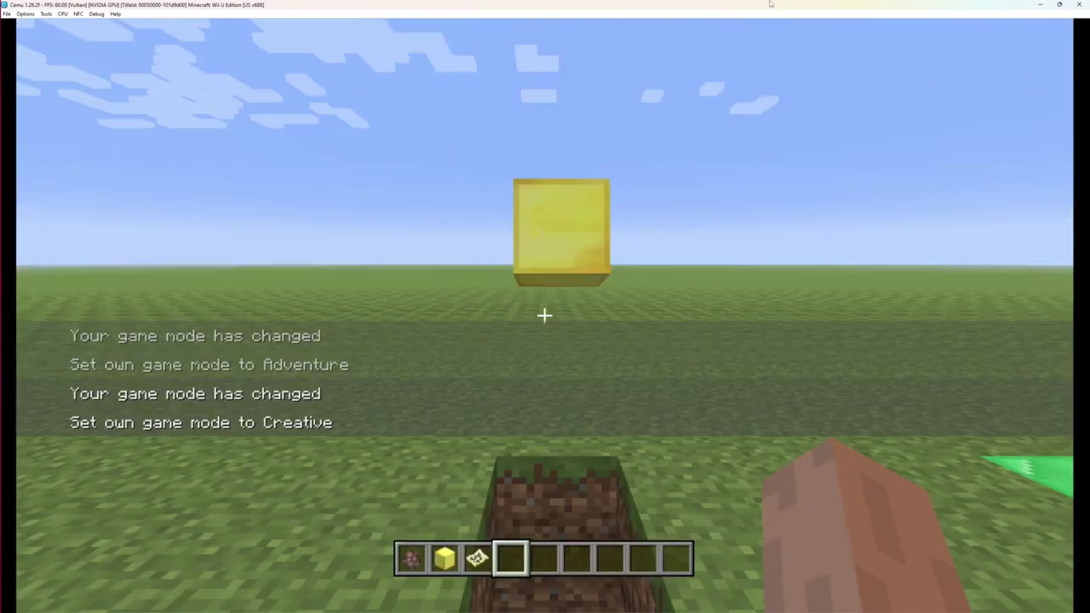
Move around the invisible villager and strike its gold block to test how it reacts to hits.
key("d")
key("w")
key("a")
key("space")
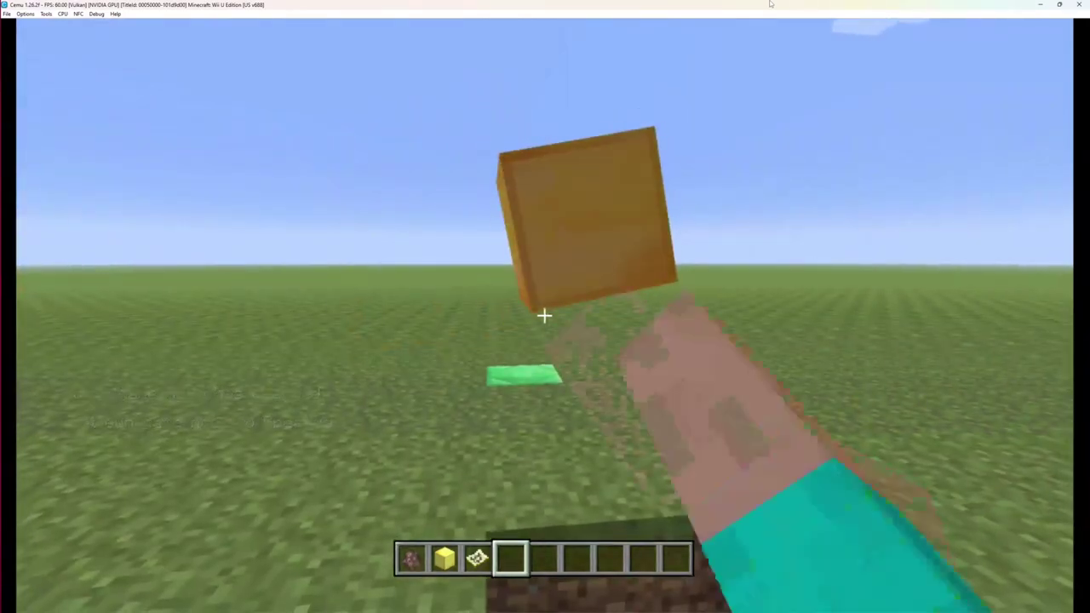
key("s")
key("d")
key("Left")
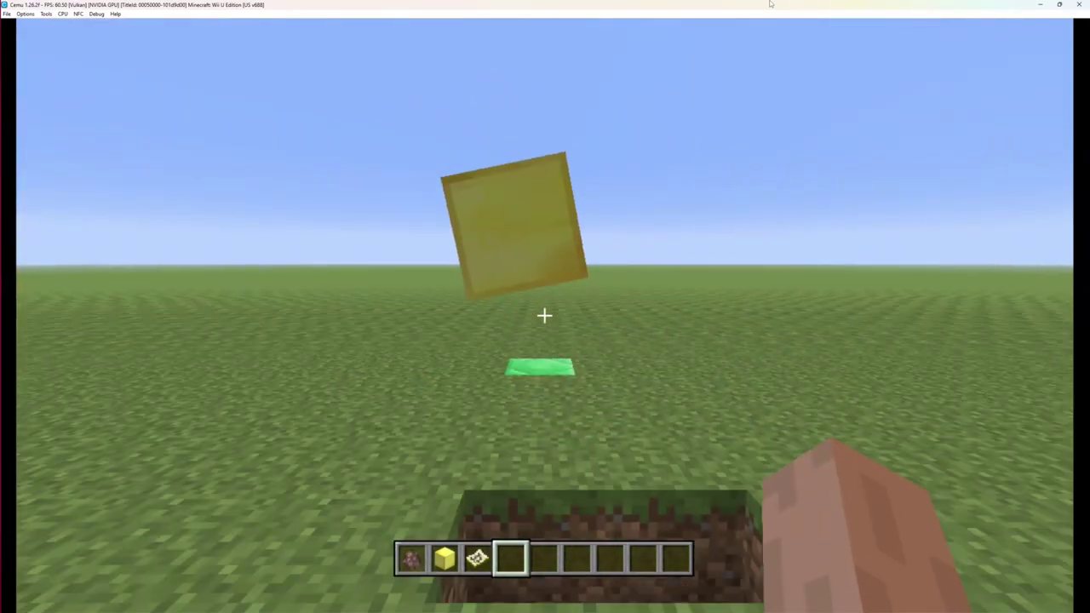
key("space")
key("space")
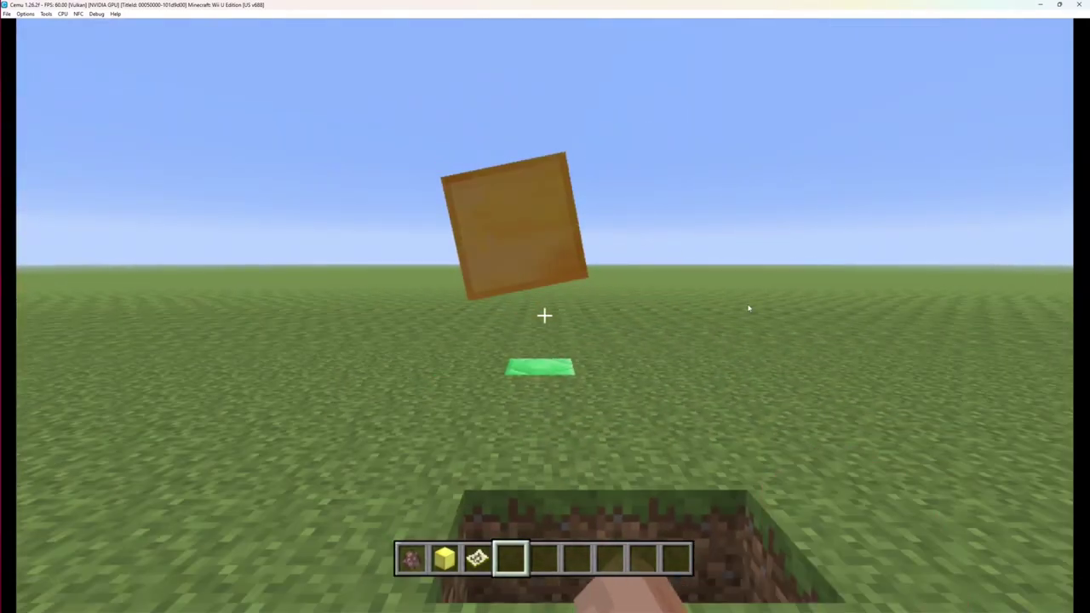
Examine the villager's gold block head from its side by moving and turning around it.
key("Left")
key("w")
key("Left")
key("w")
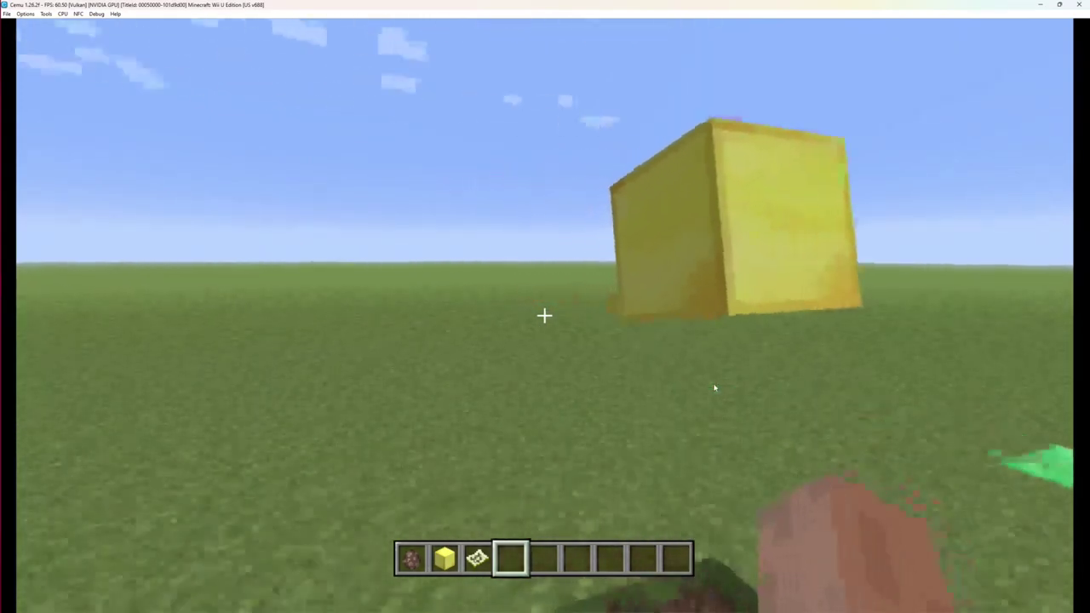
key("s")
key("Right")
key("Left")
key("Right")
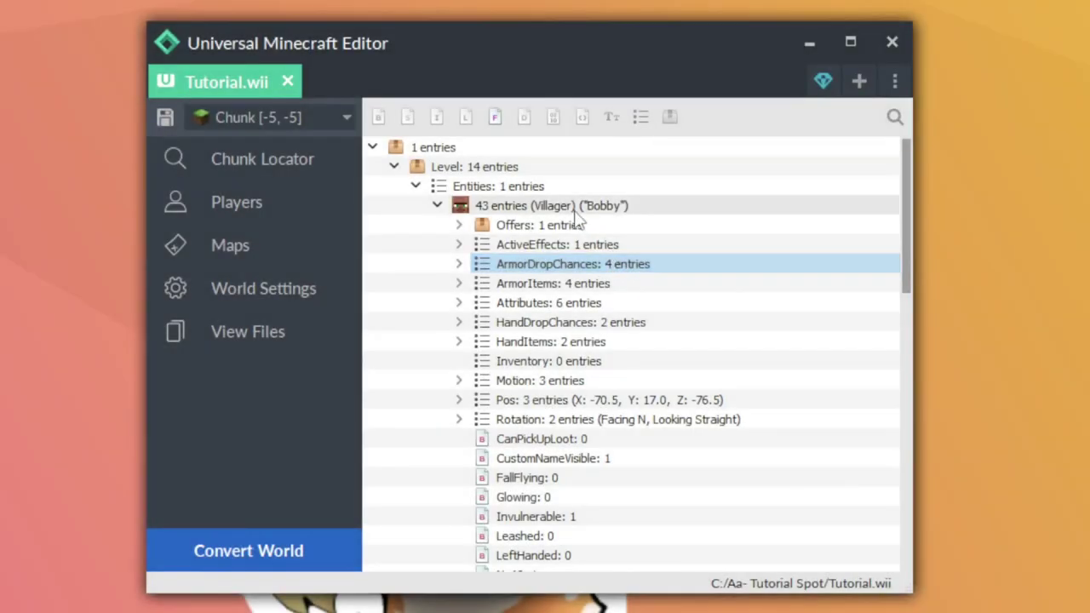
In Universal Minecraft Editor, disable Villager Generates Trades in the villager's trade settings.
right_click(577, 211)
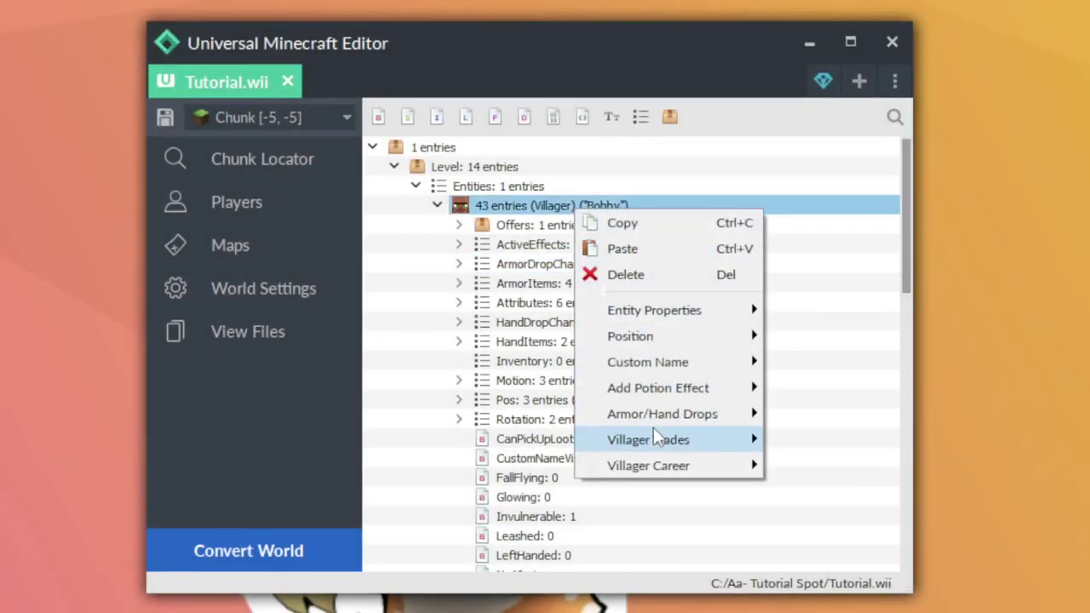
mouse_move(654, 438)
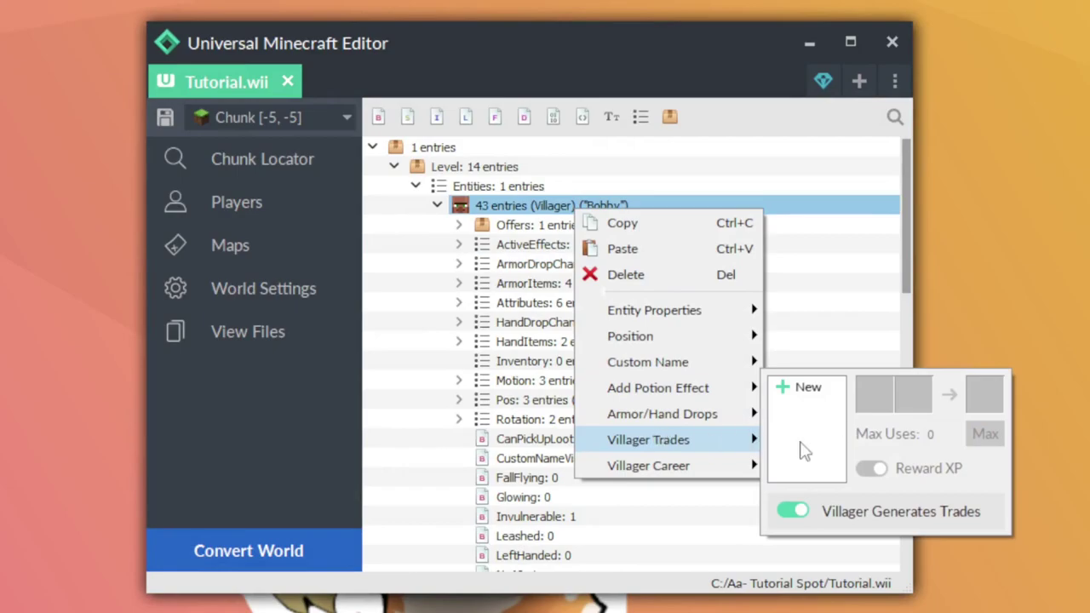
left_click(791, 512)
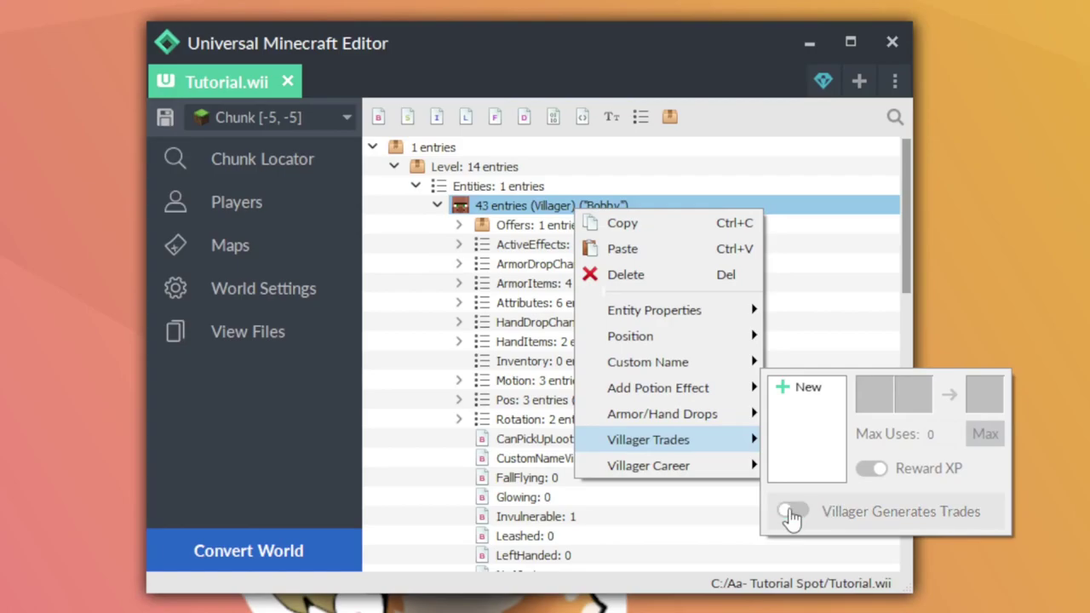
Add one new villager trade with Reward XP disabled and Max Uses set to the maximum.
left_click(810, 391)
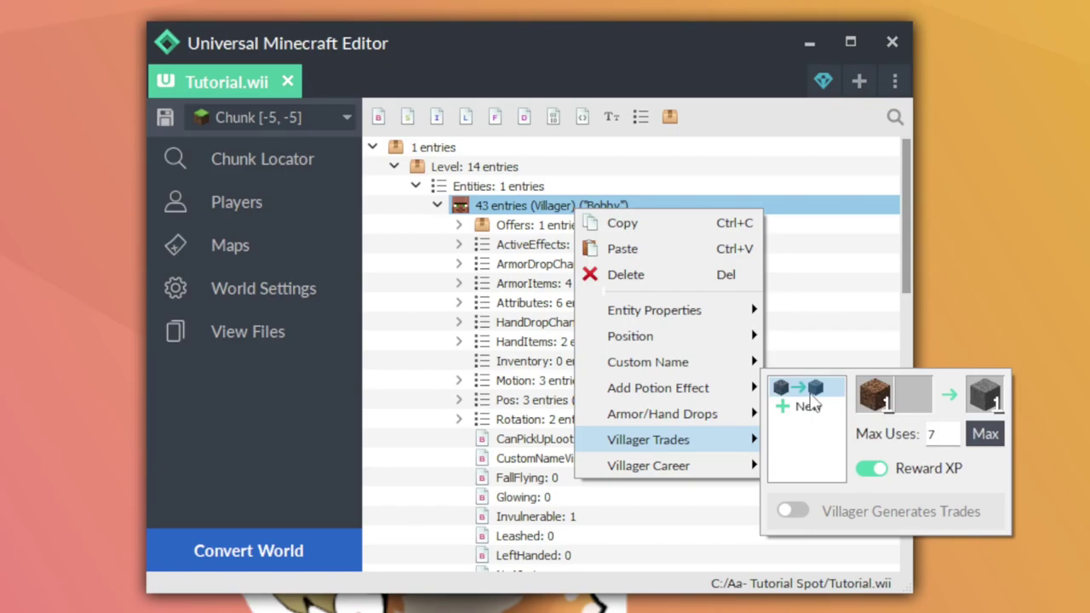
key("Delete")
left_click(811, 393)
left_click(870, 471)
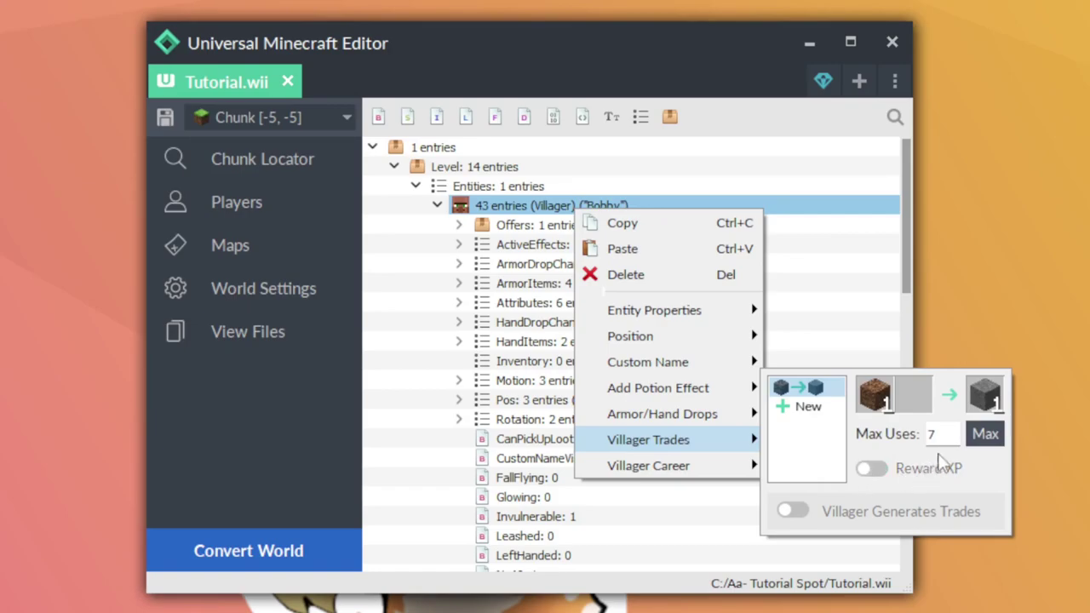
left_click(983, 442)
Set the new trade to take 9 Gold Ingots and give 1 Gold Block.
left_click(876, 409)
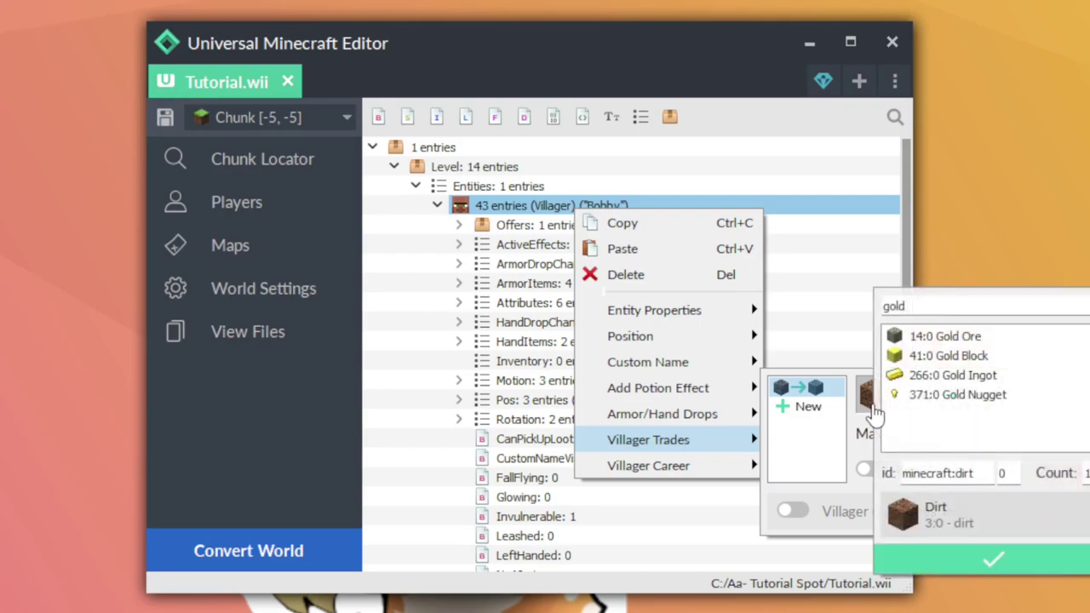
left_click(915, 379)
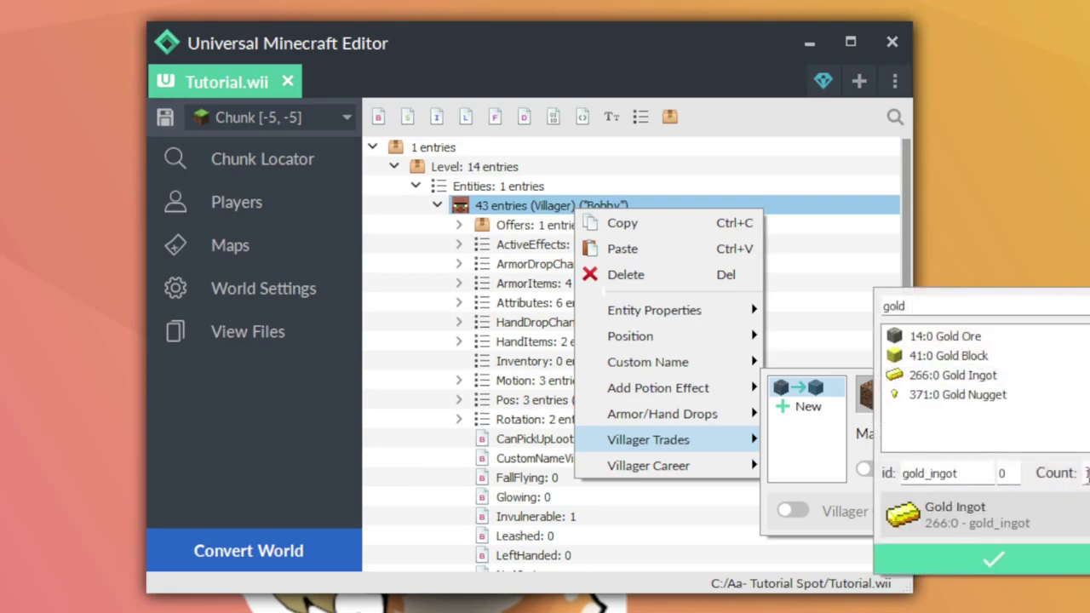
double_click(1086, 475)
type("9")
left_click(1042, 548)
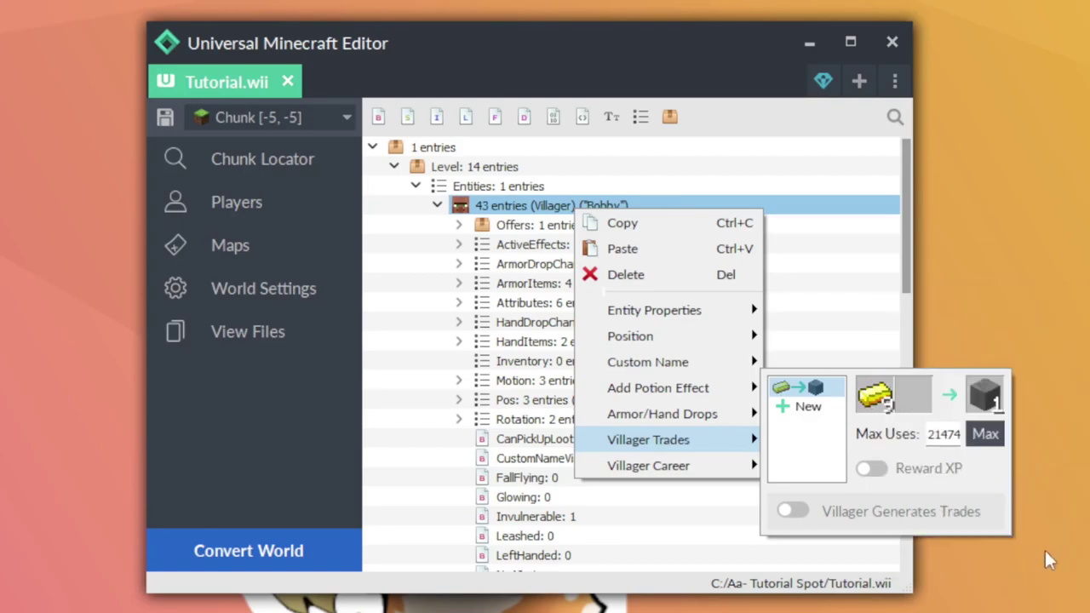
left_click(986, 394)
left_click(1048, 348)
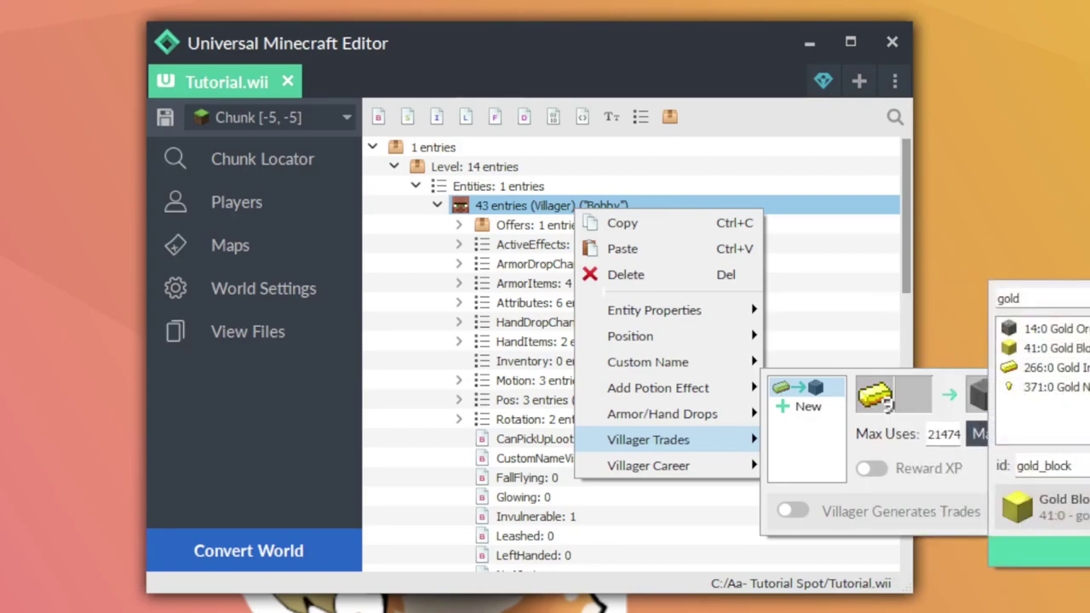
left_click(1041, 554)
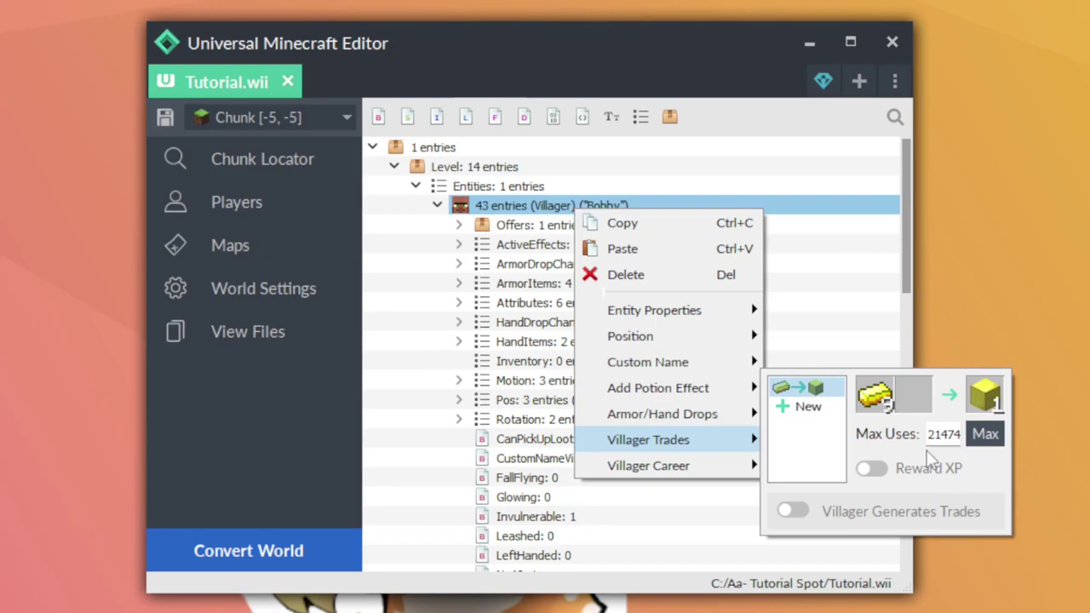
Leave the trade settings and expand the villager's Offers and Recipes entries in the data tree.
left_click(809, 281)
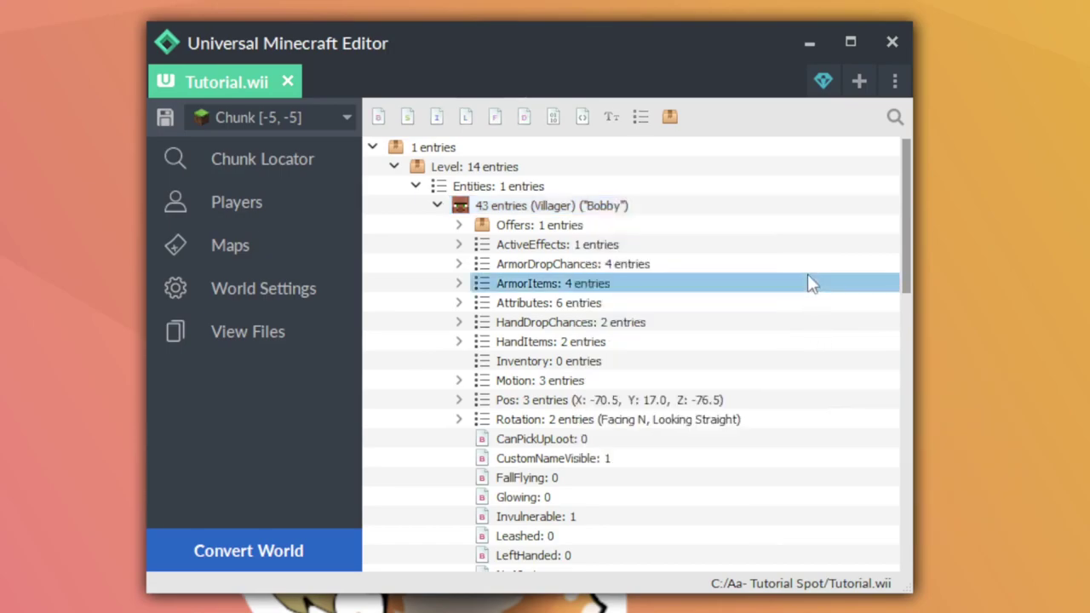
left_click(459, 225)
left_click(480, 246)
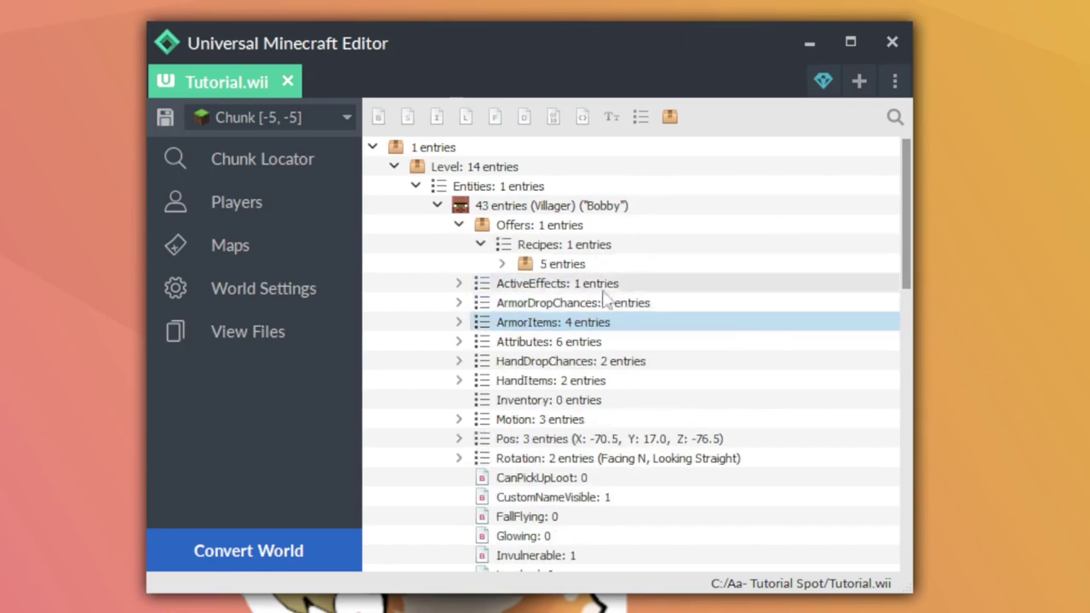
Add a second villager trade with Reward XP disabled and Max Uses set to the maximum.
left_click(535, 267)
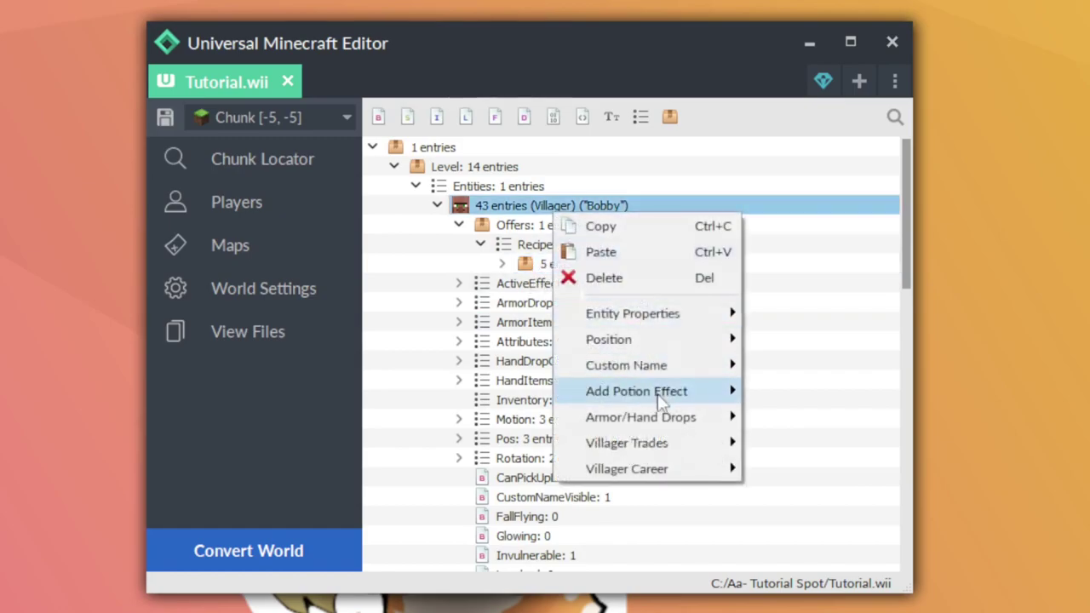
mouse_move(664, 443)
left_click(779, 410)
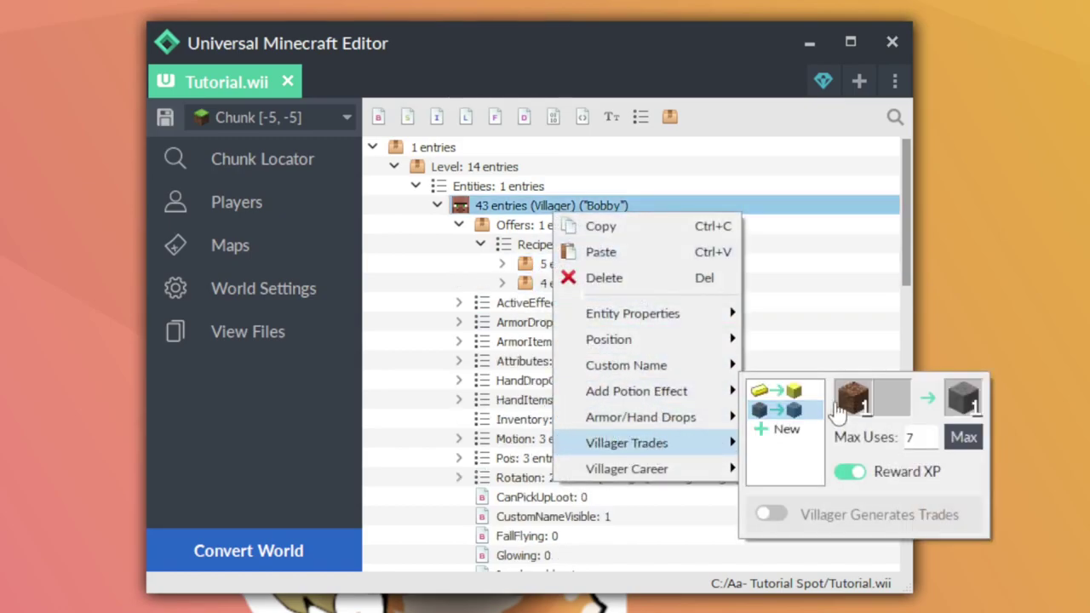
left_click(862, 475)
left_click(965, 439)
left_click(817, 302)
left_click(564, 287)
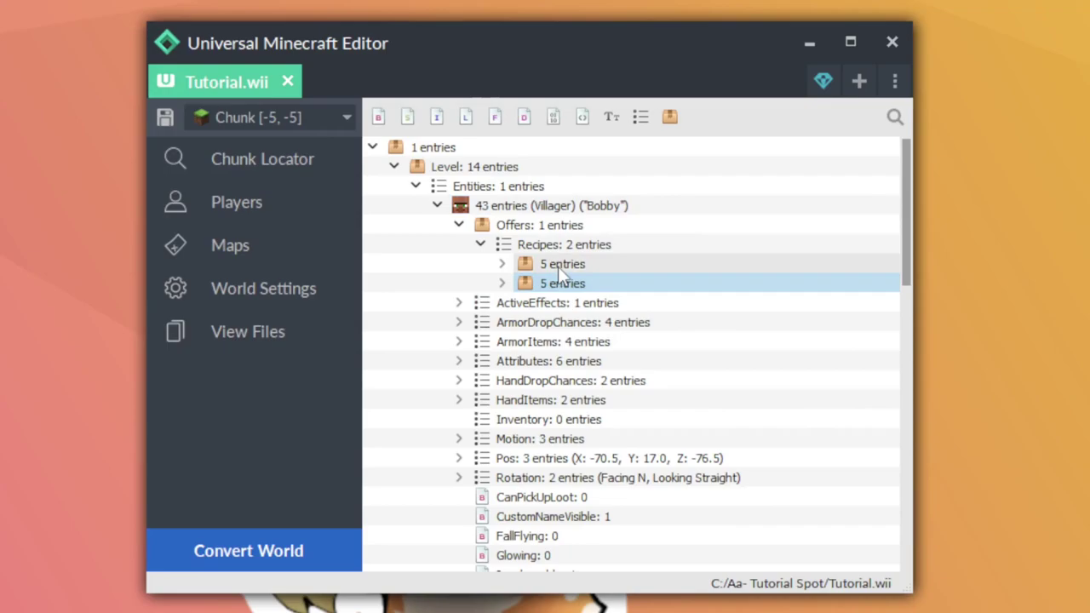
Expand both trade recipes and set the display name of the first recipe's Gold Ingot to Coin.
left_click(501, 264)
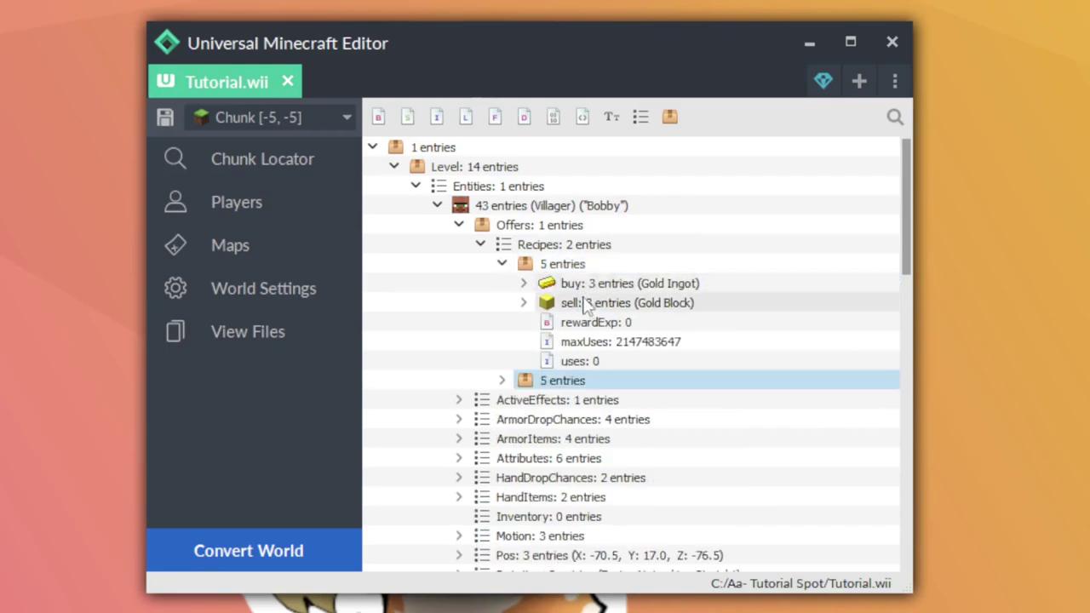
left_click(502, 381)
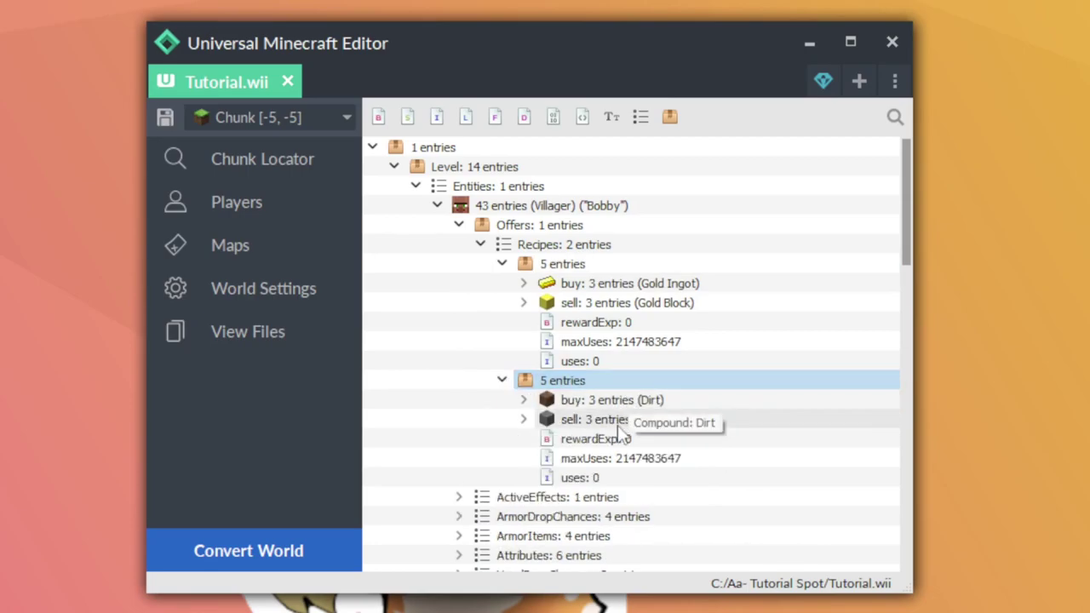
right_click(606, 290)
mouse_move(675, 453)
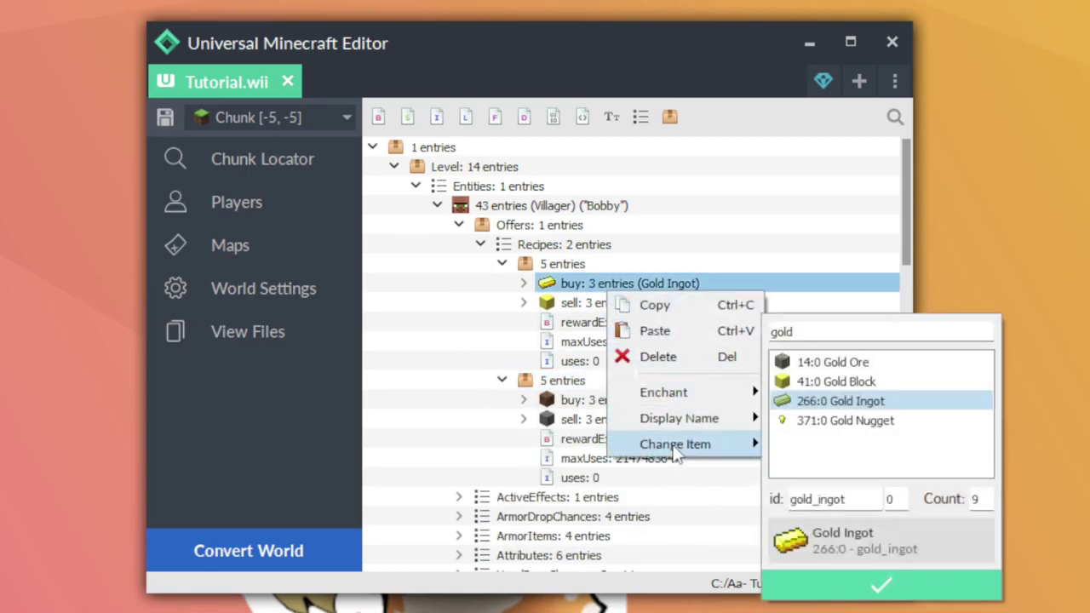
mouse_move(687, 427)
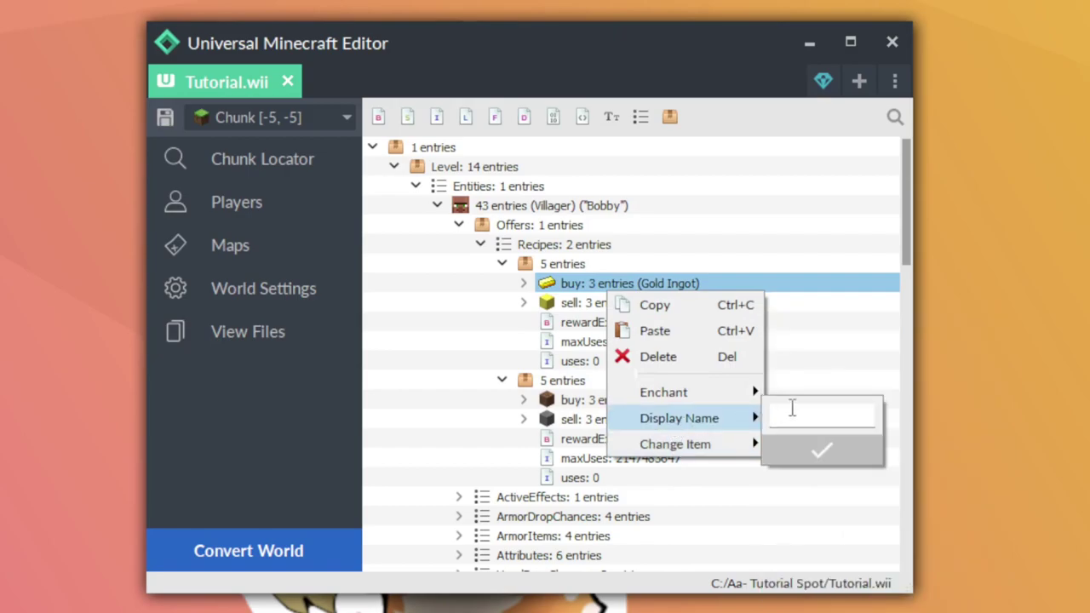
left_click(820, 450)
Set the display name of the Gold Block sold in the first recipe to Coin Stack.
right_click(651, 308)
mouse_move(720, 437)
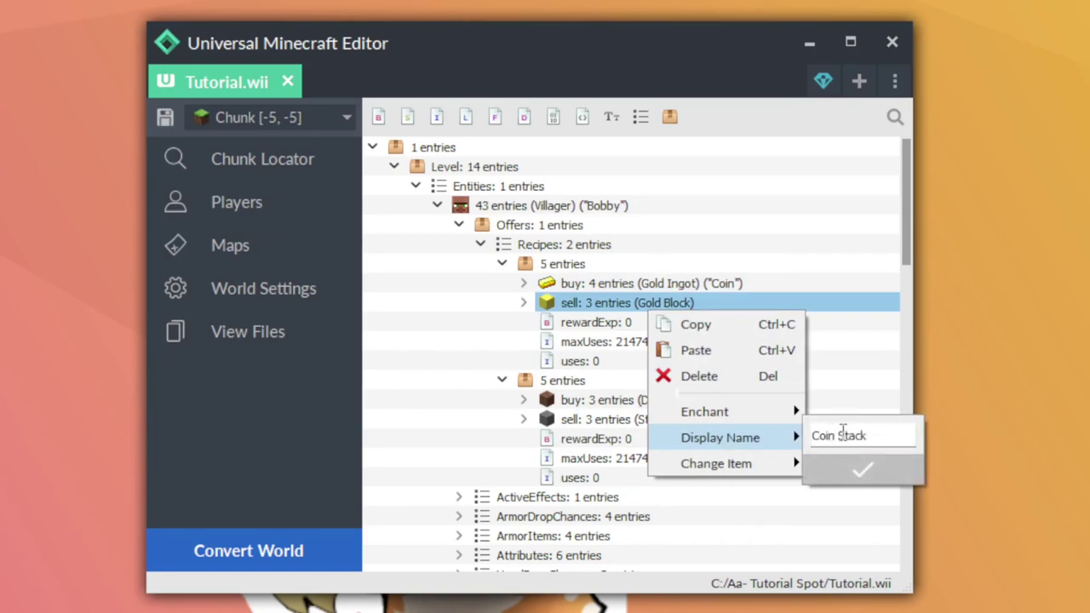
left_click(863, 467)
Enchant the first recipe's Gold Ingot with Lure at level 3.
left_click(641, 284)
right_click(643, 286)
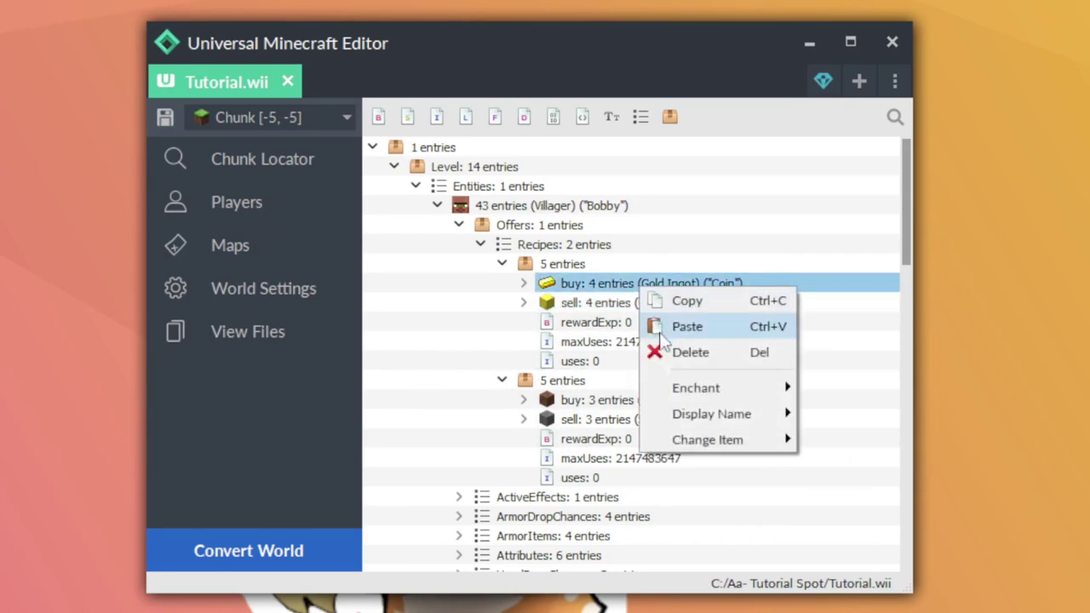
mouse_move(710, 385)
left_click(832, 367)
scroll(888, 557, "down", 6)
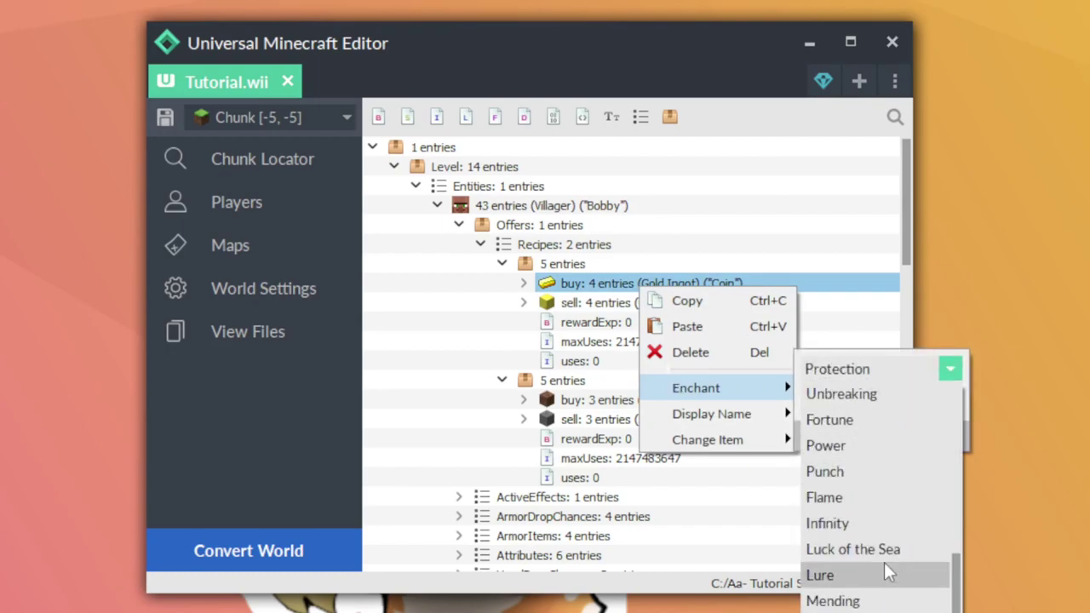
left_click(886, 573)
left_click(883, 399)
type("3")
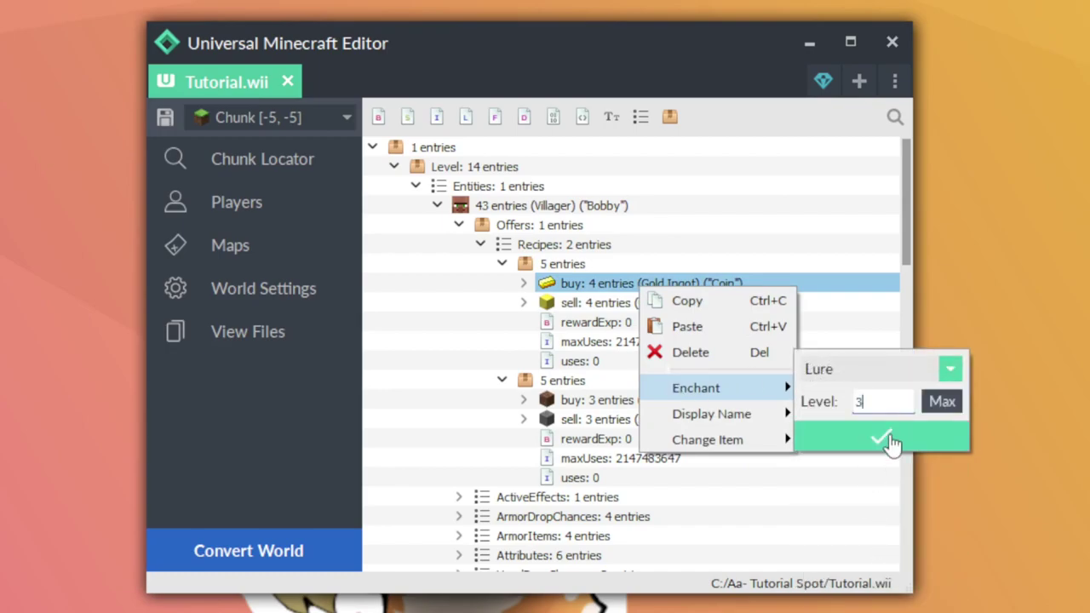
left_click(891, 444)
Change the second recipe's buy item from Dirt to Iron Block, searching the item list for iron.
scroll(604, 315, "down", 2)
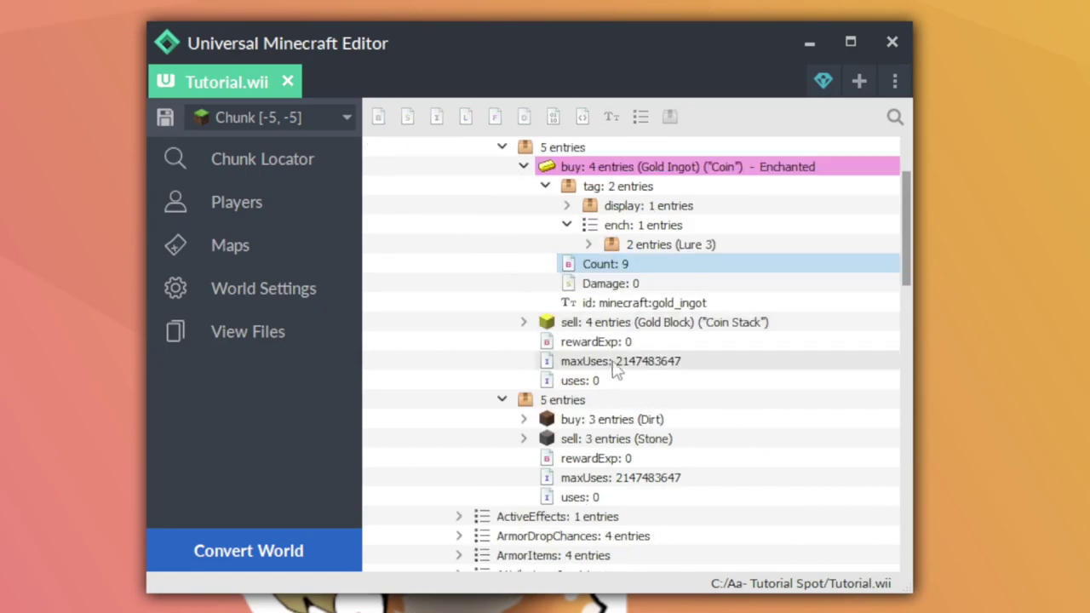
right_click(591, 418)
mouse_move(622, 562)
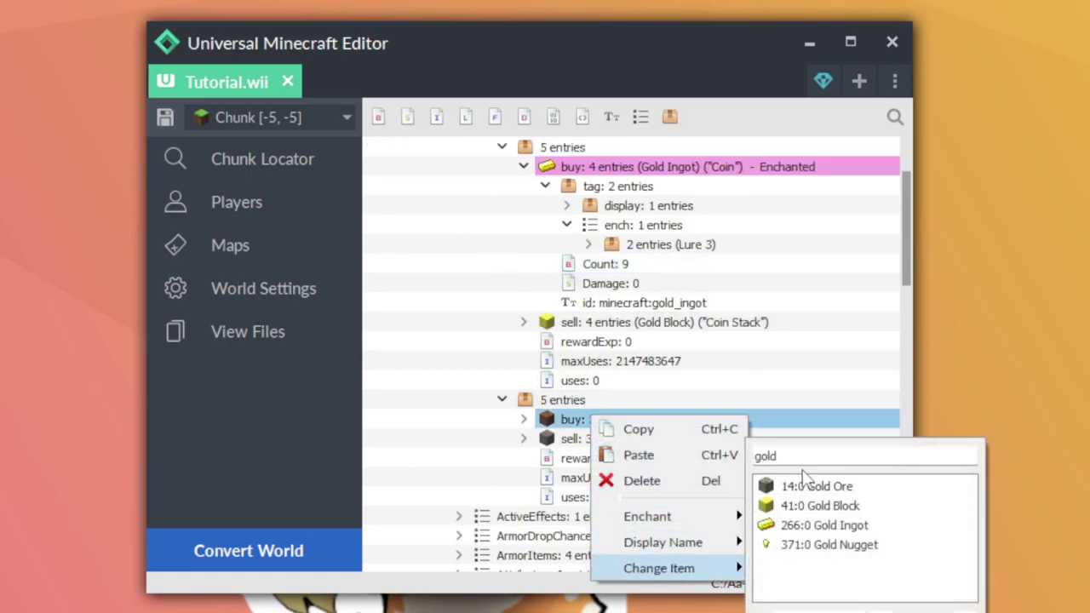
key("BackSpace")
key("BackSpace")
key("BackSpace")
key("BackSpace")
type("io")
key("BackSpace")
type("ron")
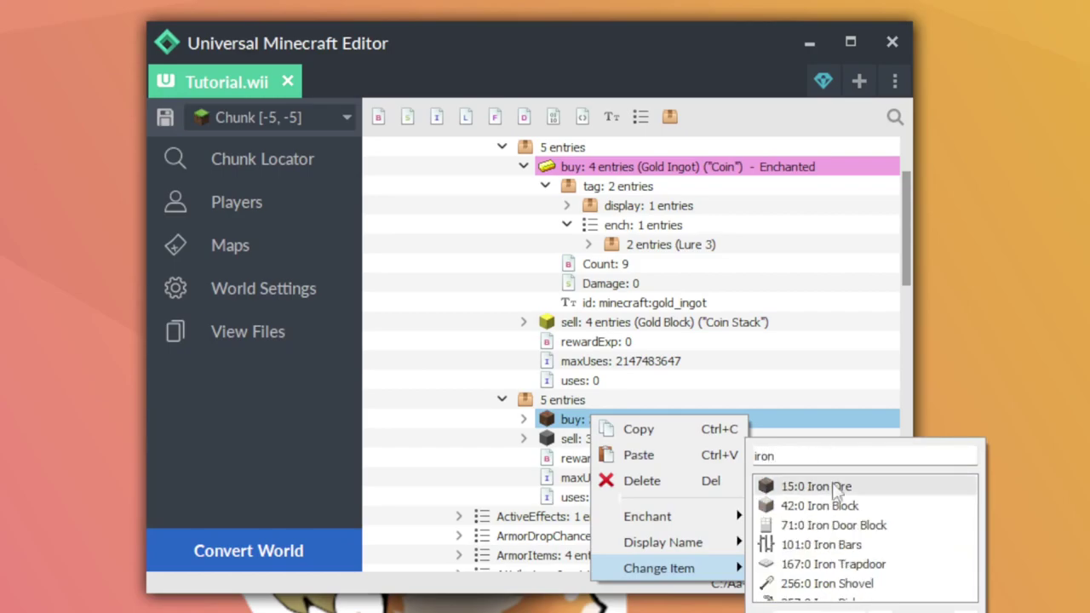
left_click(819, 506)
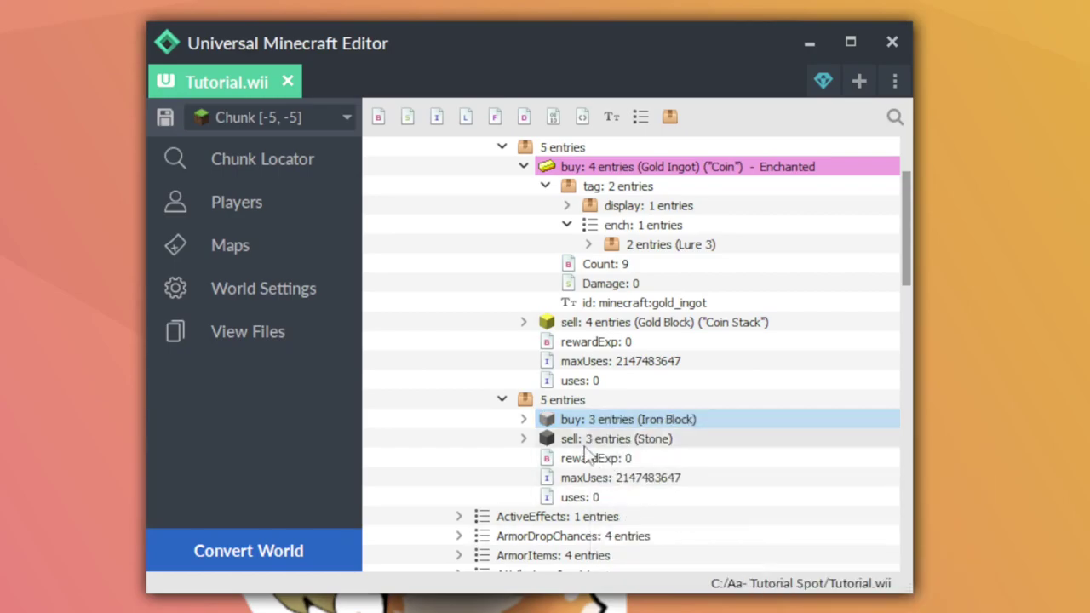
Change the second recipe's sell item to Iron Door Block.
right_click(579, 439)
mouse_move(647, 593)
left_click(820, 552)
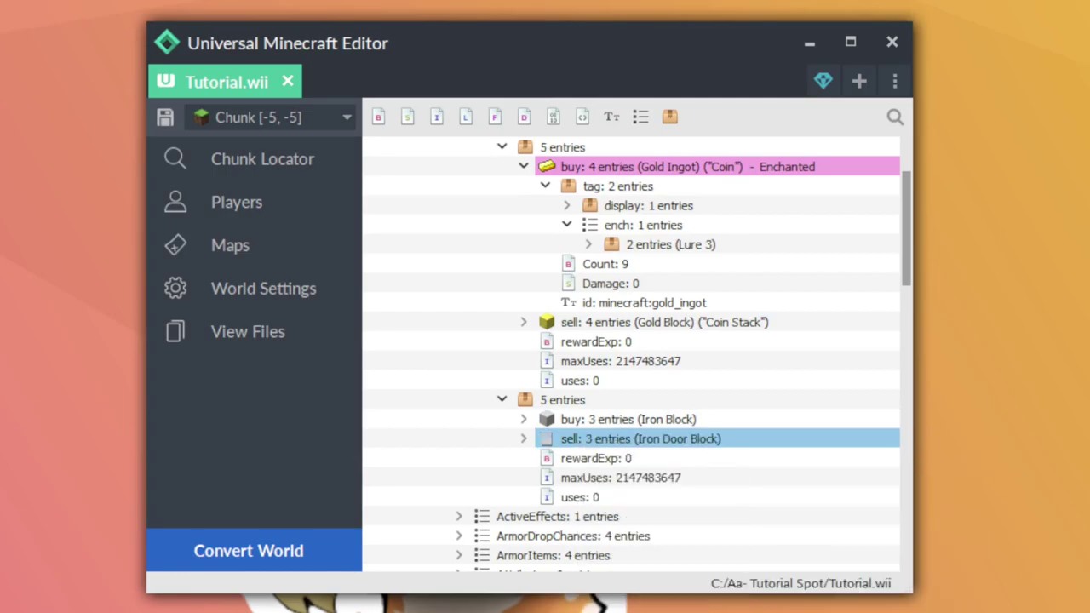
Save the edited world and dismiss the save message.
scroll(624, 426, "up", 2)
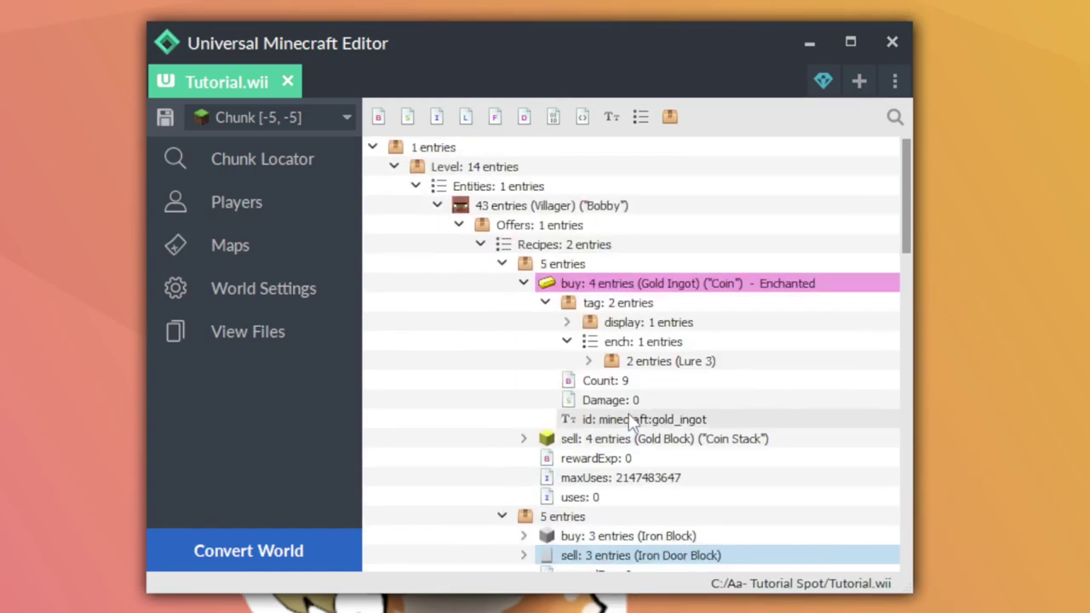
key("ctrl+s")
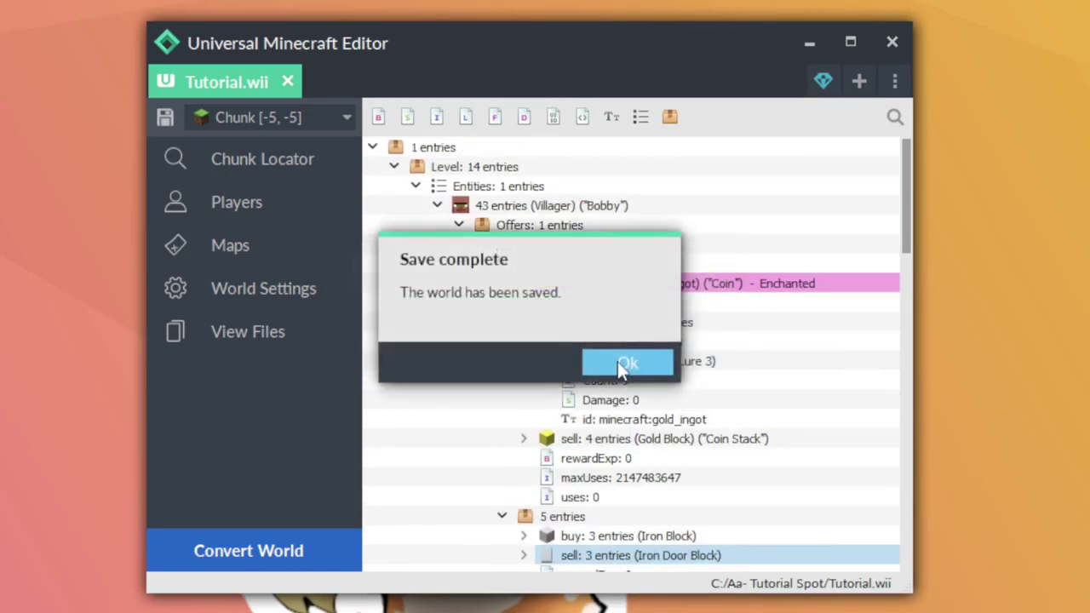
left_click(617, 361)
Review the villager's two trades and add a third one with Reward XP disabled and Max Uses set to the maximum.
right_click(580, 209)
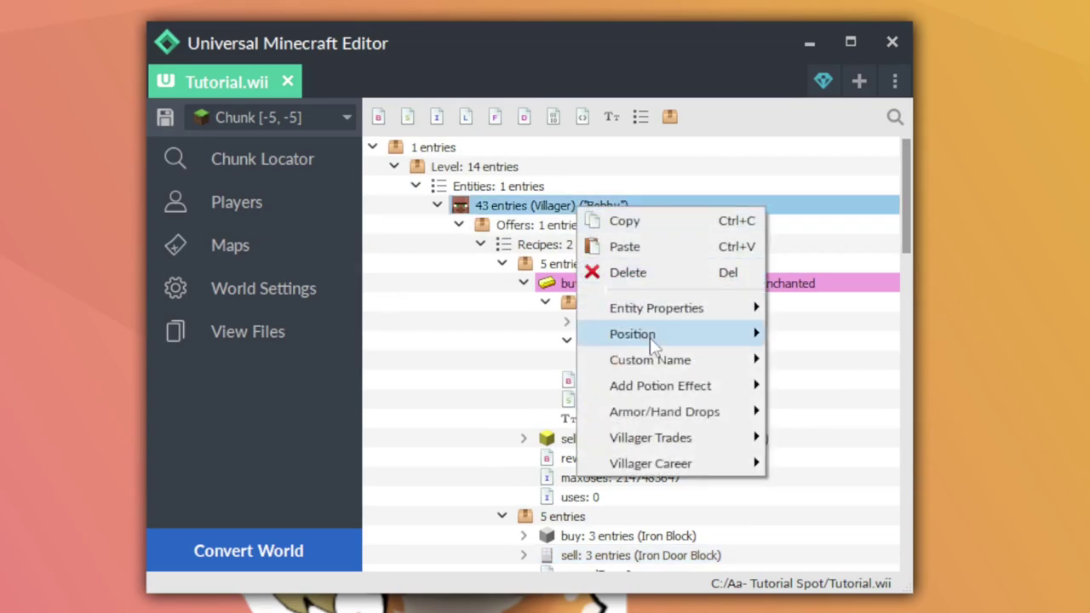
mouse_move(660, 443)
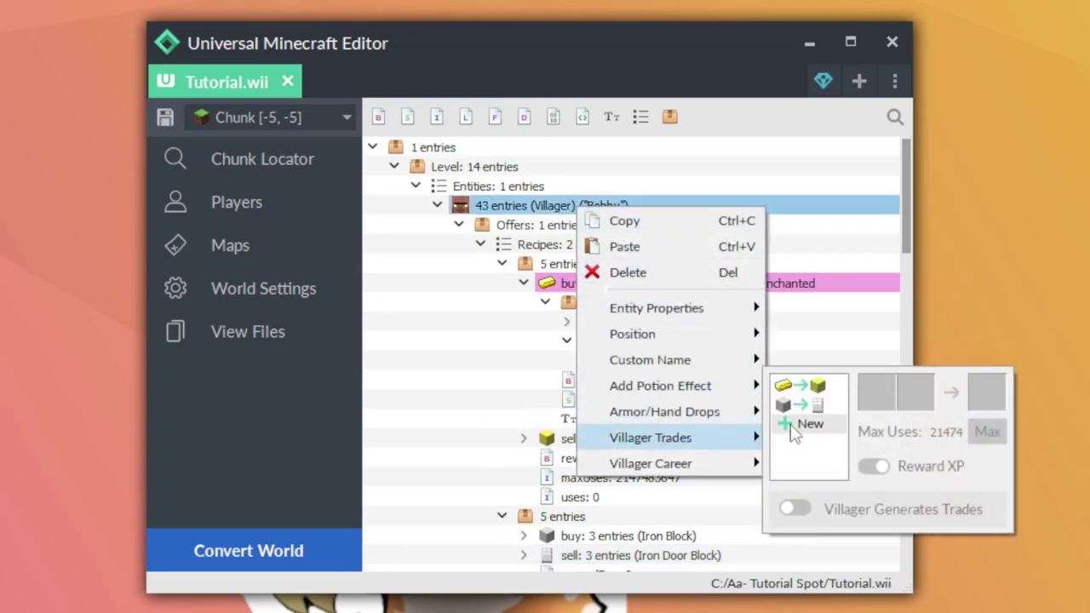
left_click(811, 406)
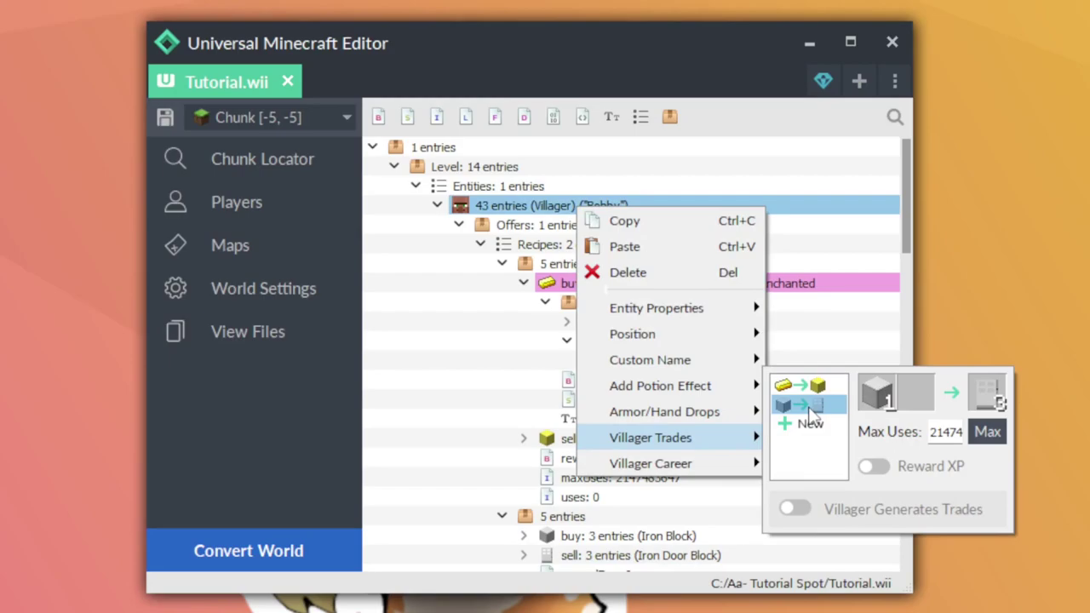
left_click(815, 389)
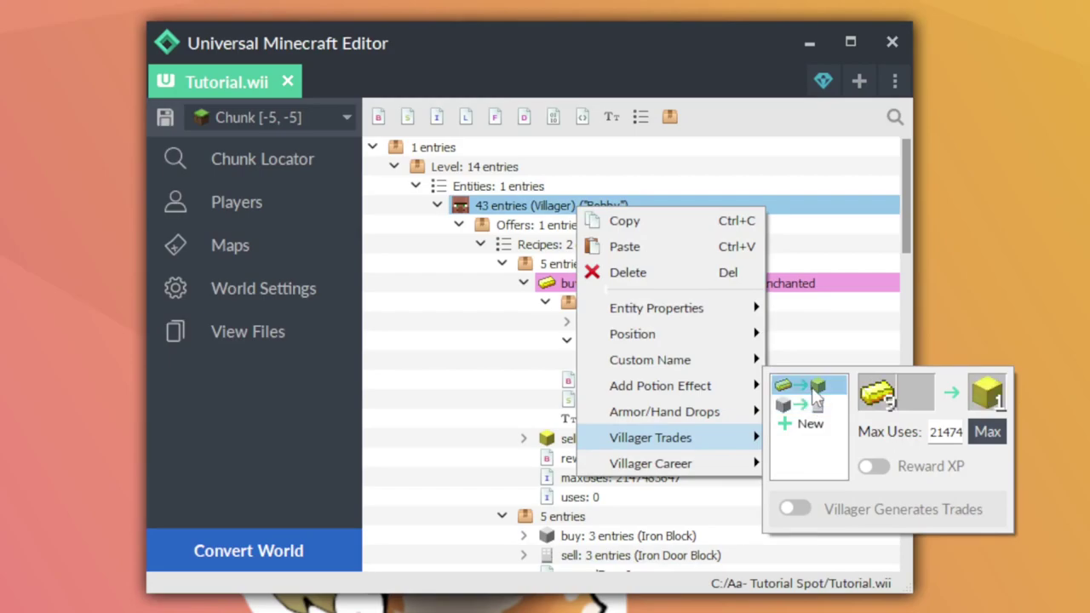
left_click(809, 424)
left_click(805, 424)
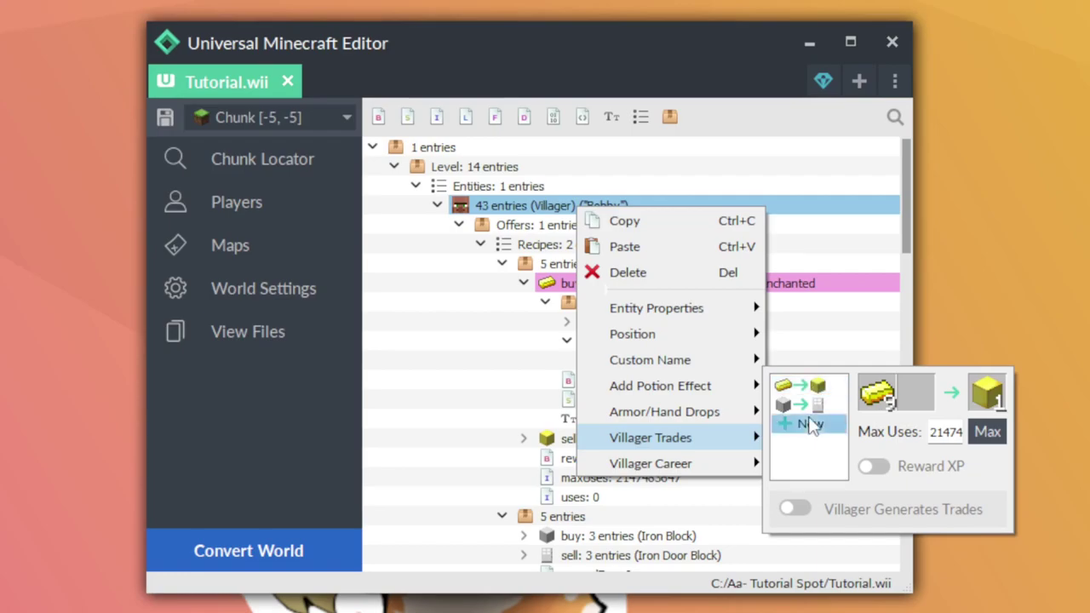
left_click(874, 466)
left_click(988, 432)
left_click(881, 322)
Expand the third recipe, copy its Dirt buy entry and paste the copy into the same recipe.
scroll(628, 455, "down", 5)
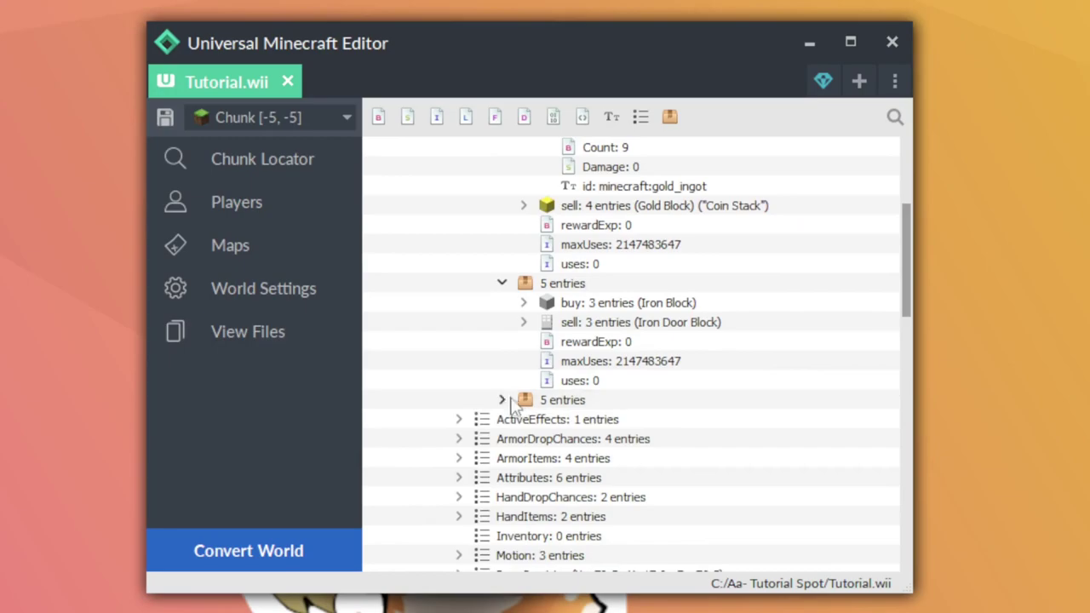
scroll(600, 409, "down", 1)
left_click(588, 303)
right_click(590, 303)
left_click(599, 313)
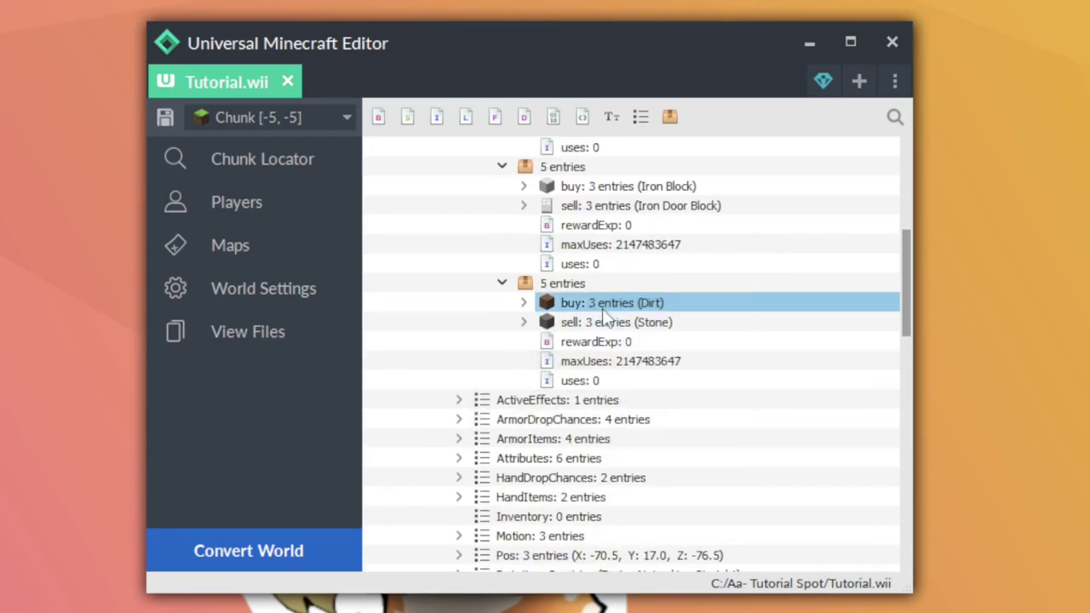
left_click(569, 287)
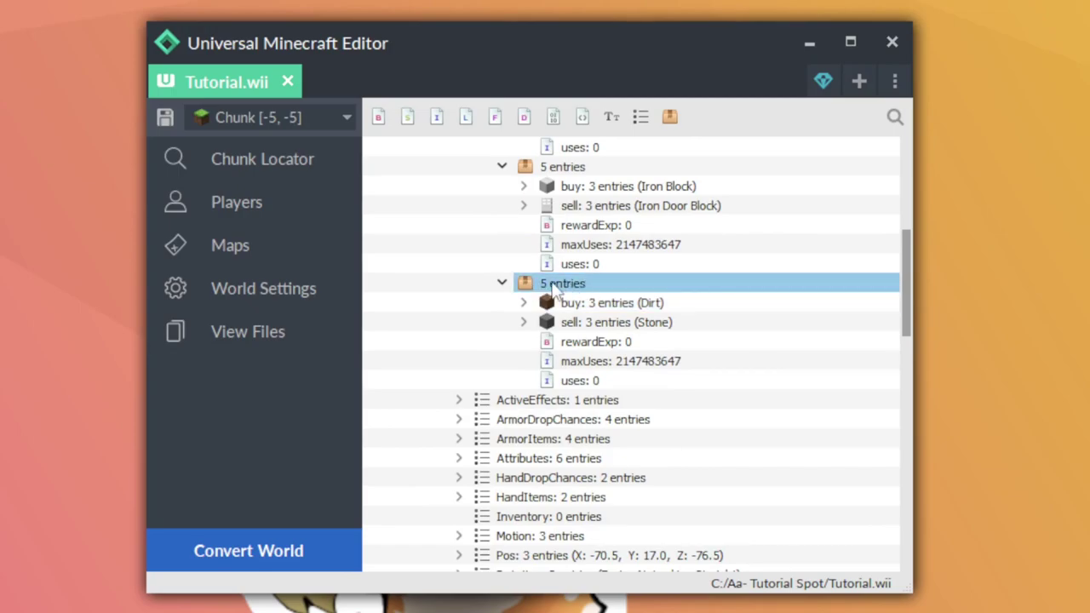
right_click(556, 285)
left_click(601, 322)
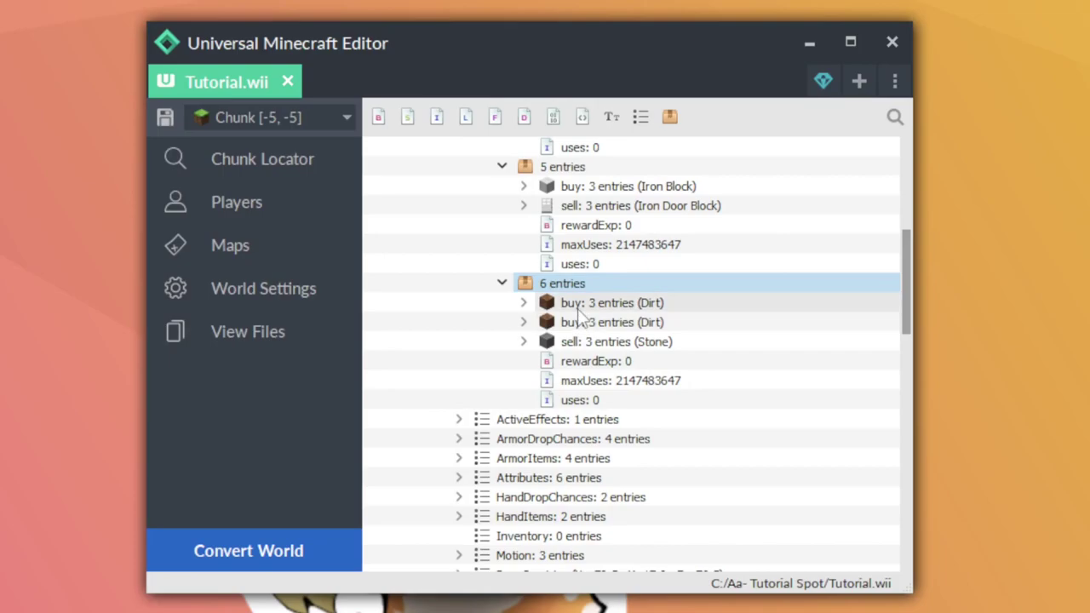
Collapse the first two recipes and check the third trade's item slots in the villager's trade settings.
scroll(511, 306, "up", 6)
left_click(501, 264)
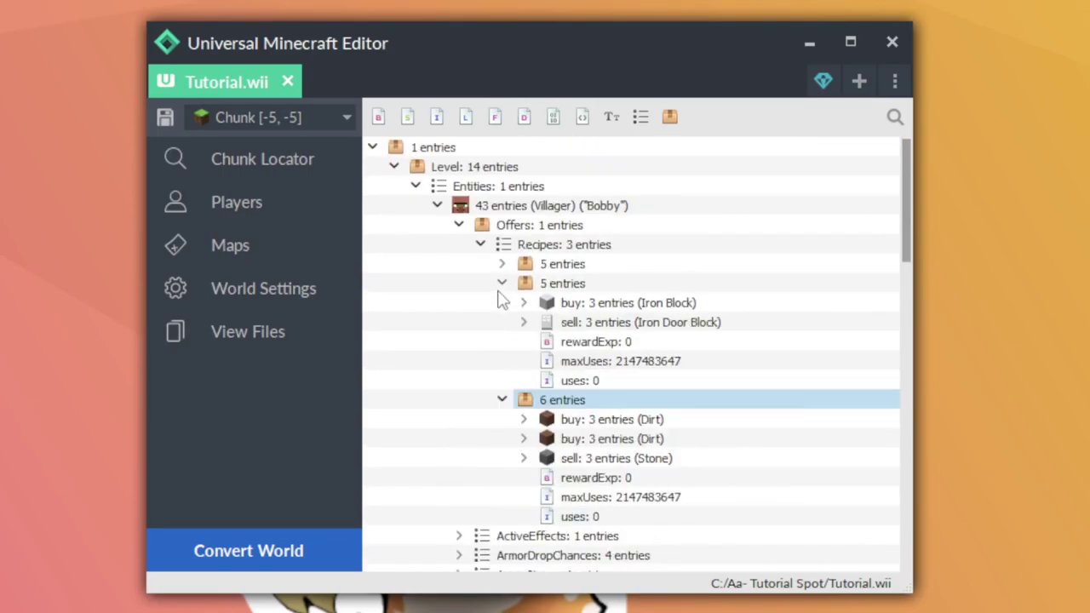
left_click(502, 283)
right_click(521, 205)
mouse_move(605, 431)
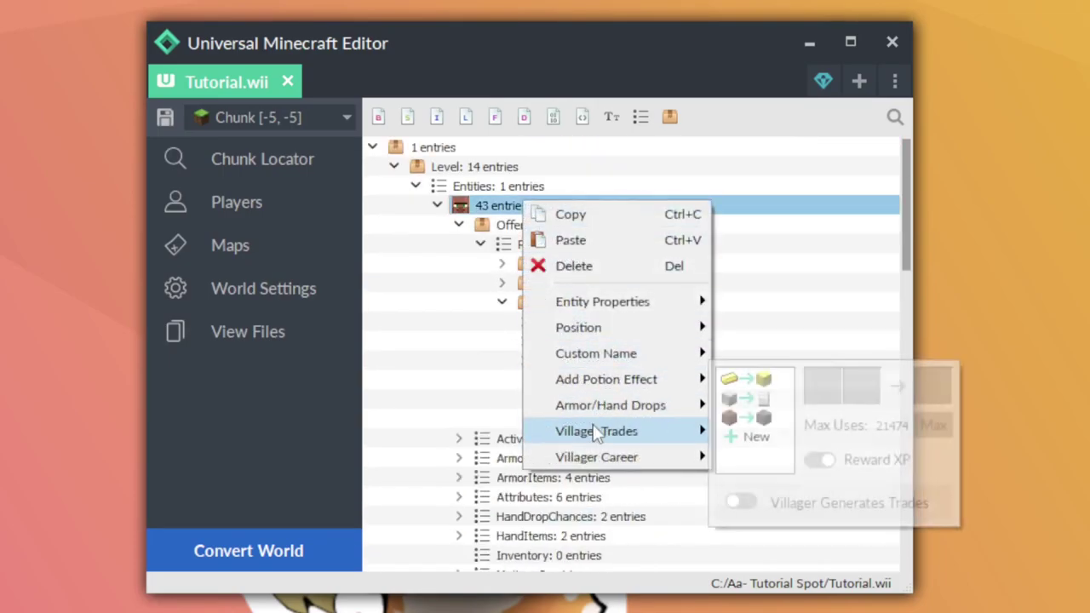
left_click(746, 418)
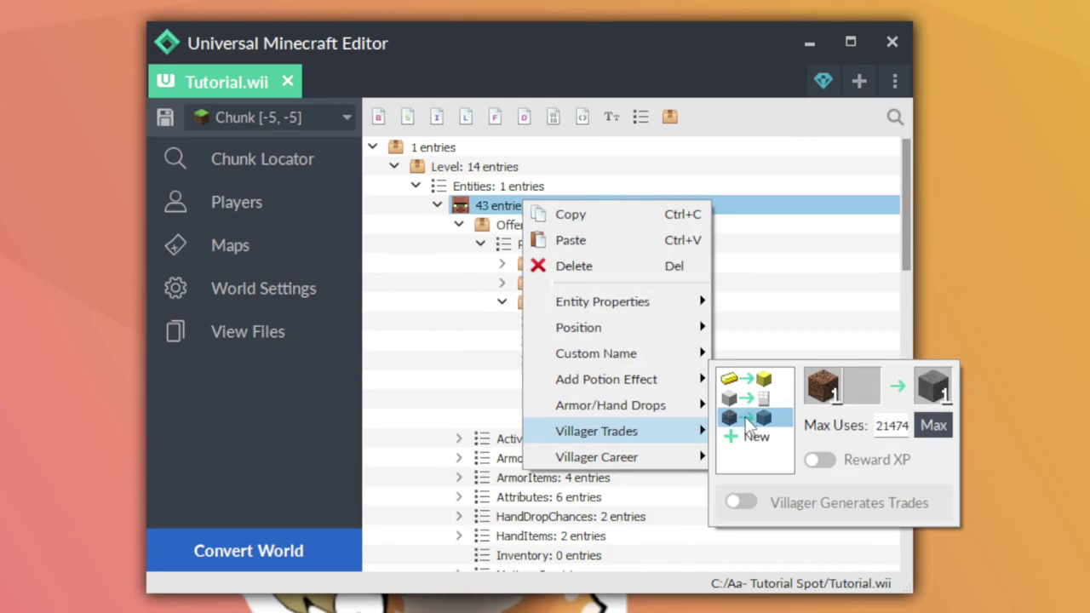
left_click(745, 416)
Rename the third recipe's duplicate buy entry as buyB and check the villager's trade list.
double_click(719, 343)
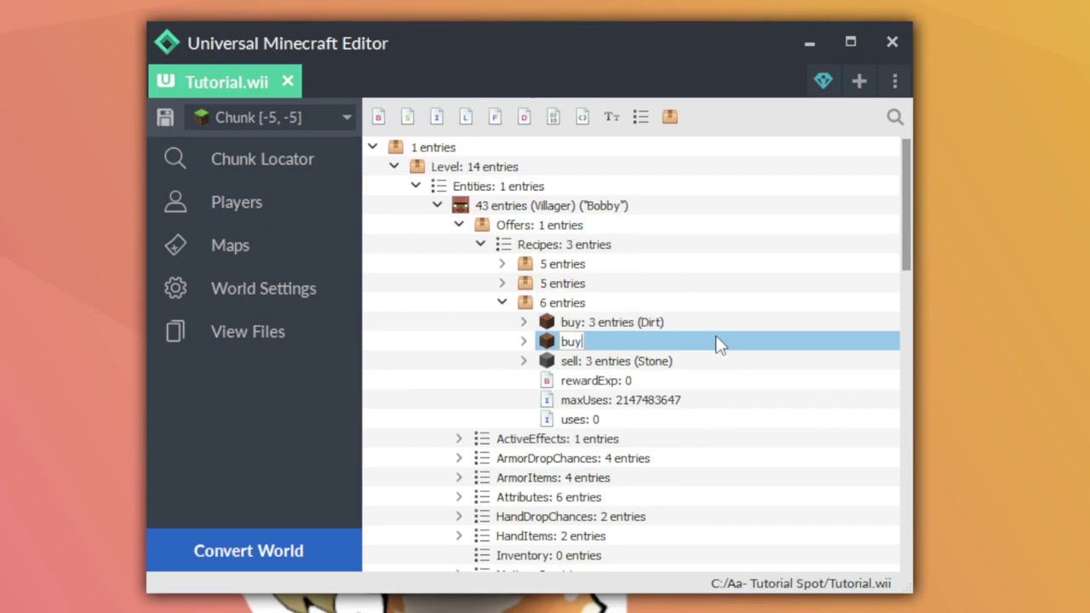
type("B")
key("Return")
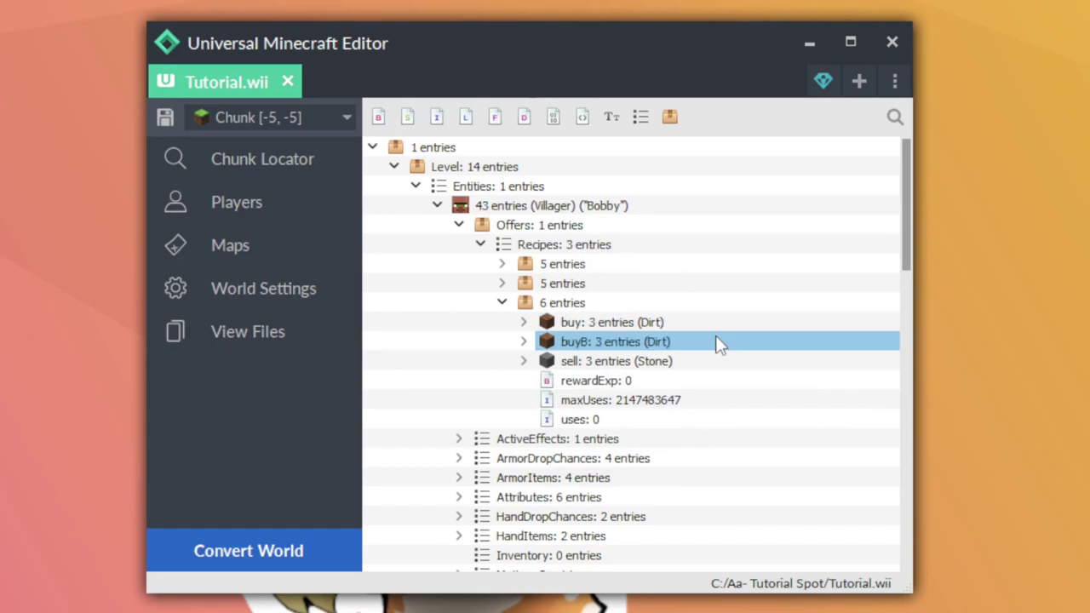
right_click(592, 207)
mouse_move(654, 443)
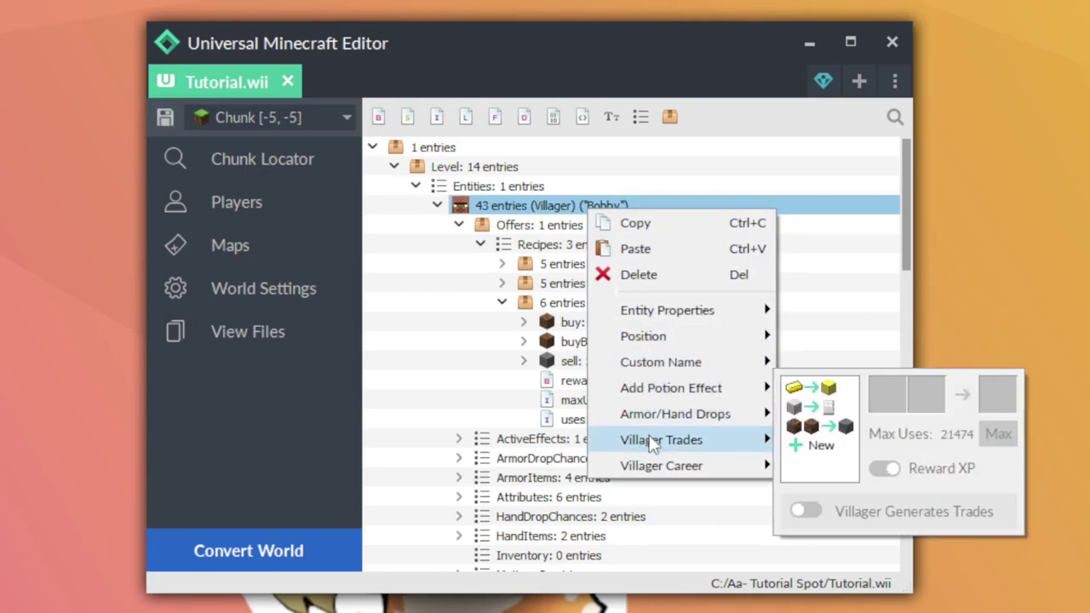
Change the third recipe's buyB item to Iron Block.
left_click(813, 426)
left_click(823, 307)
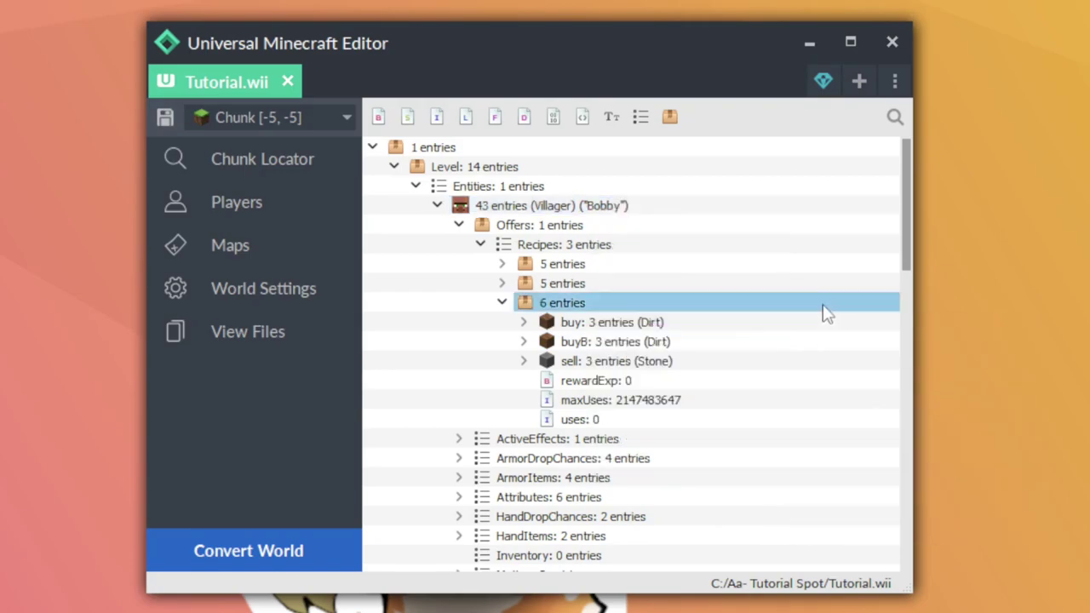
right_click(708, 348)
mouse_move(747, 499)
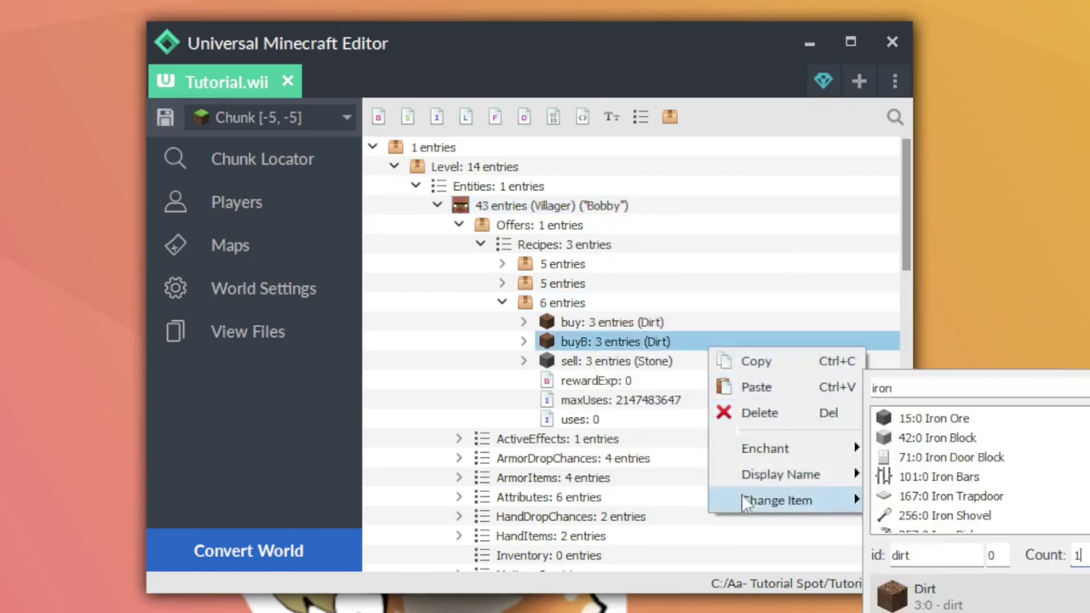
left_click(937, 437)
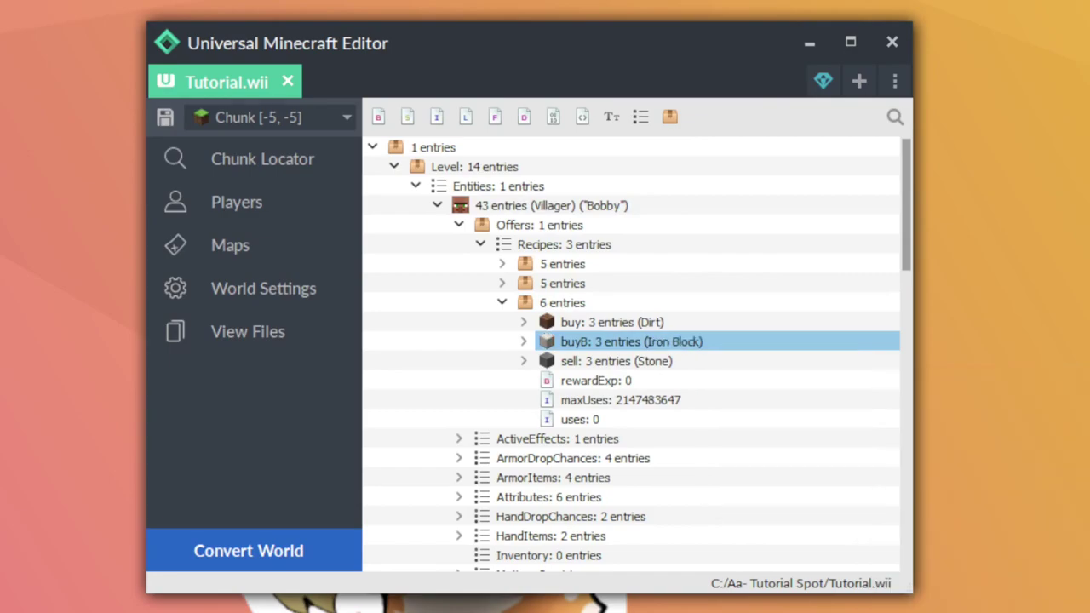
Add a fourth trade to the villager with an Iron Shovel as its second required item.
right_click(615, 209)
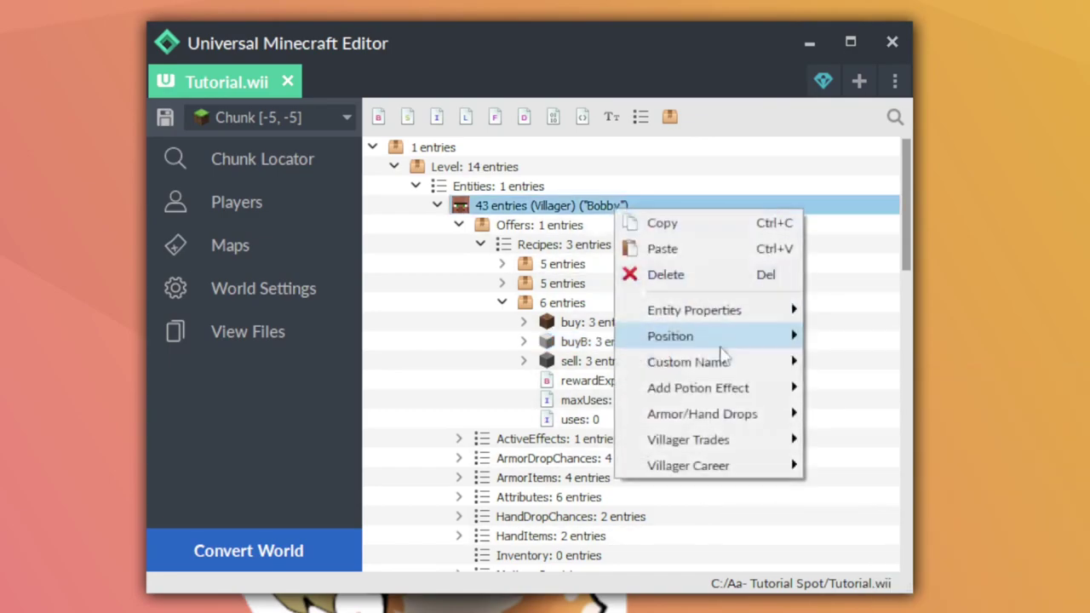
mouse_move(724, 443)
left_click(836, 445)
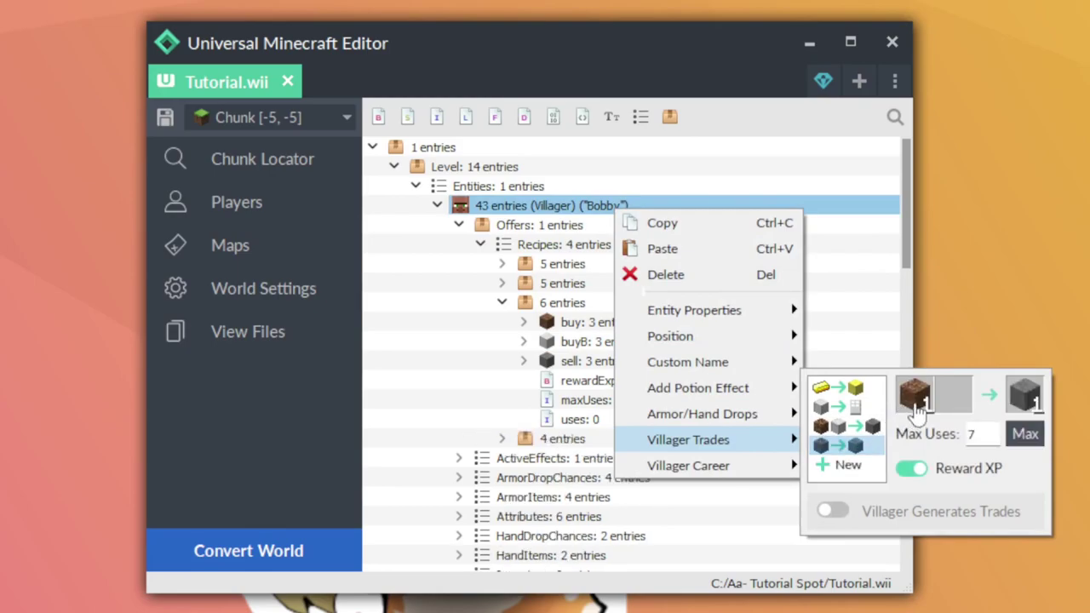
left_click(954, 401)
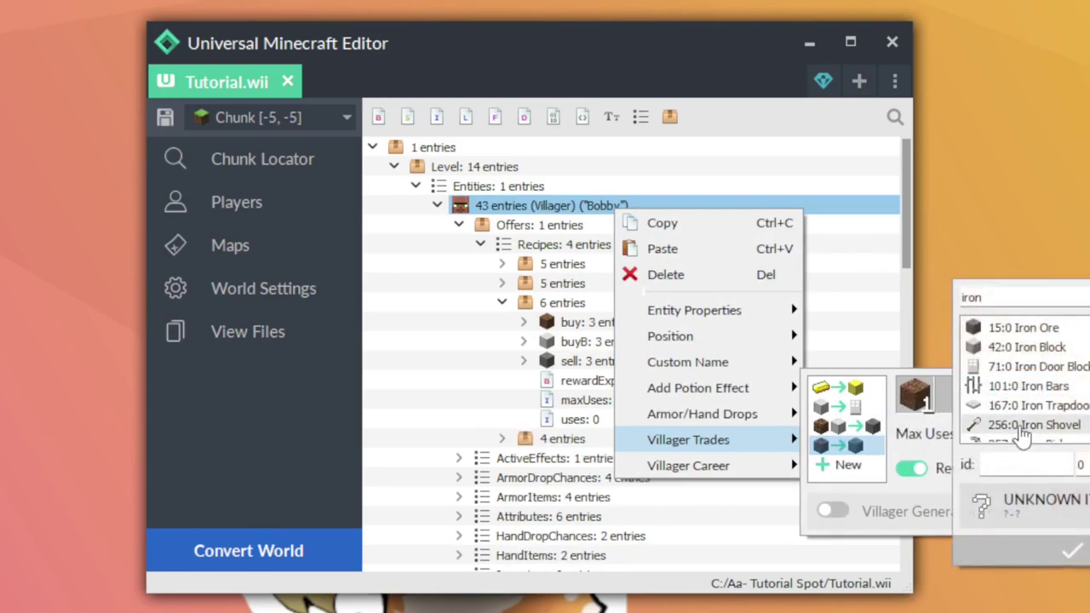
left_click(1022, 424)
left_click(1026, 556)
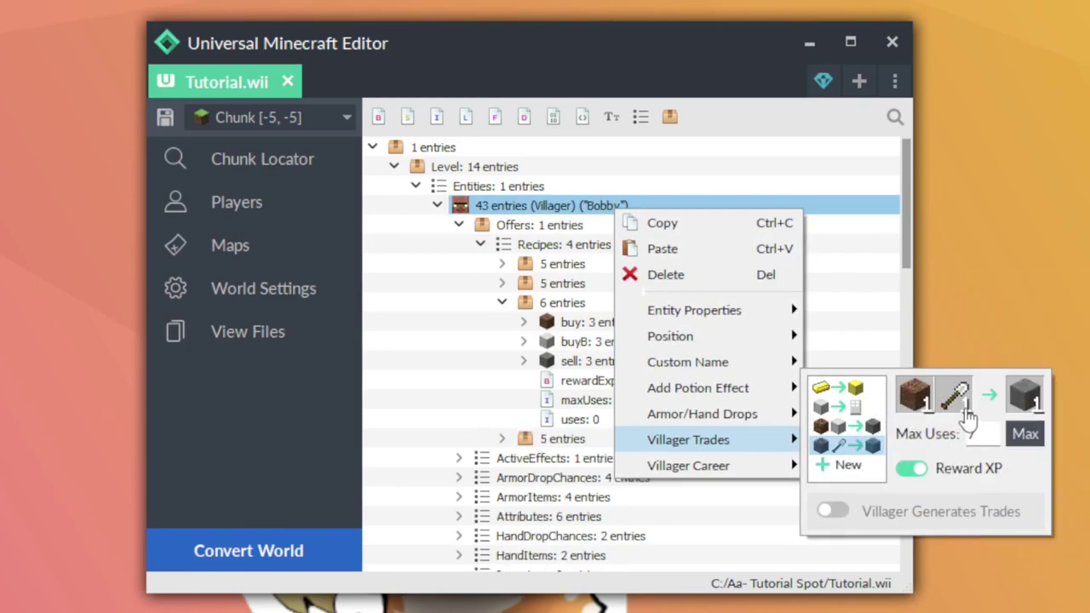
left_click(880, 270)
Delete the Iron Shovel trade from the villager's trade list.
right_click(567, 209)
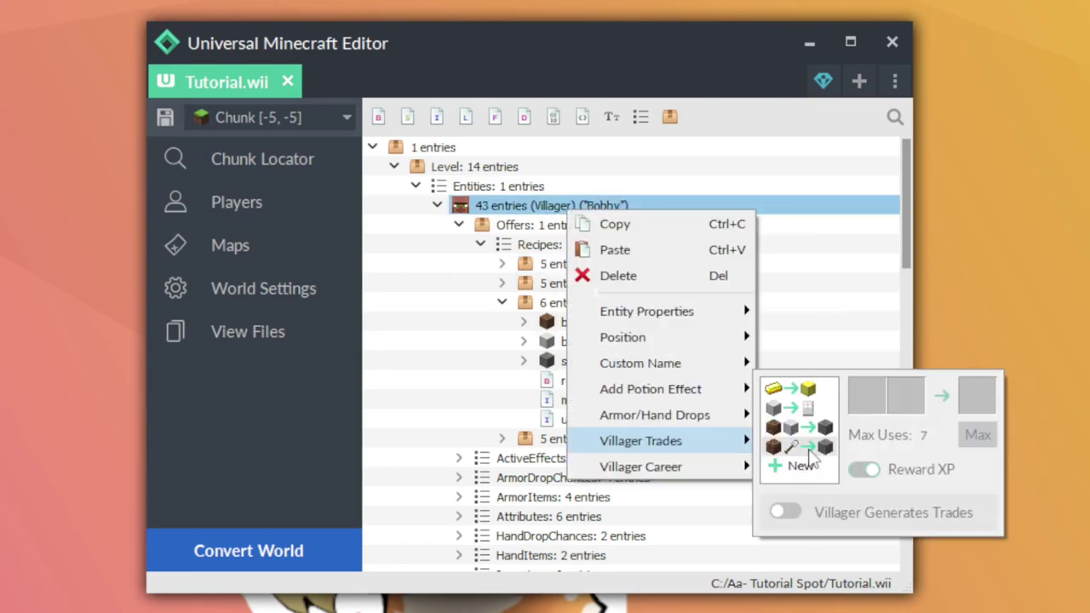
left_click(810, 450)
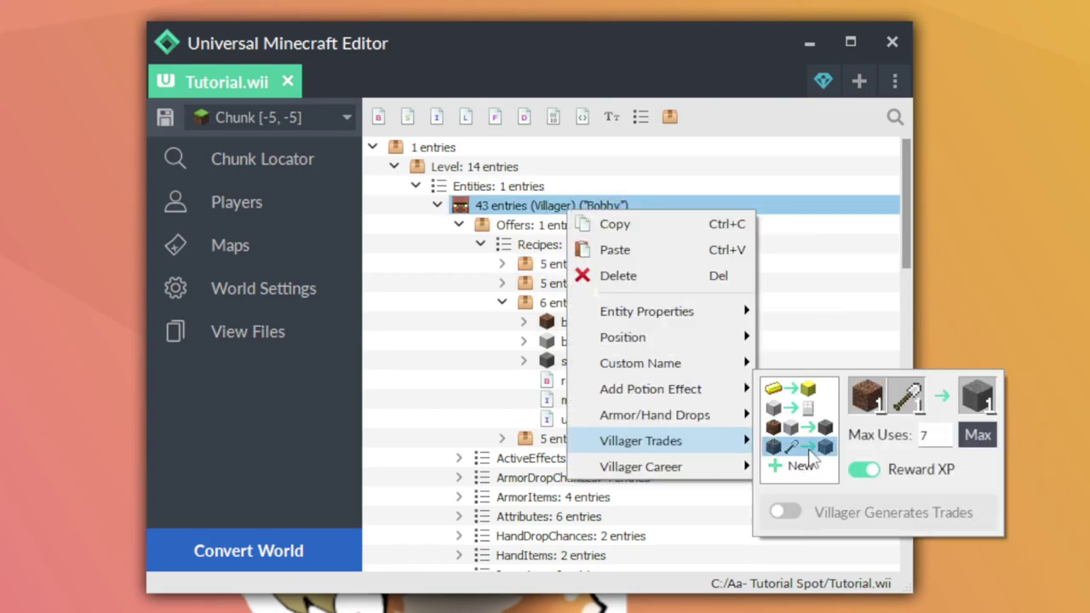
key("Delete")
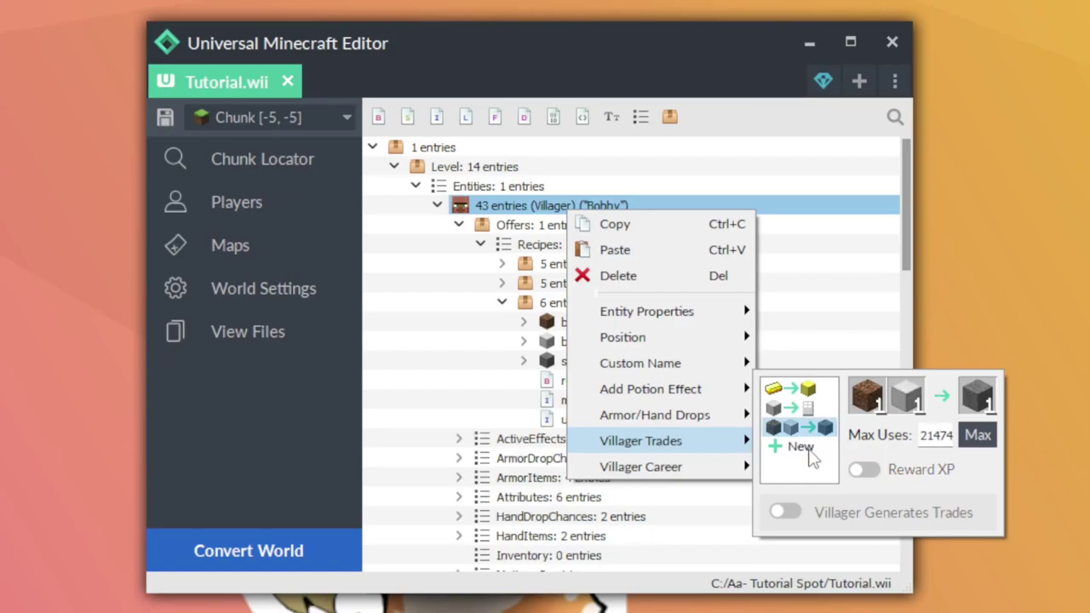
left_click(797, 305)
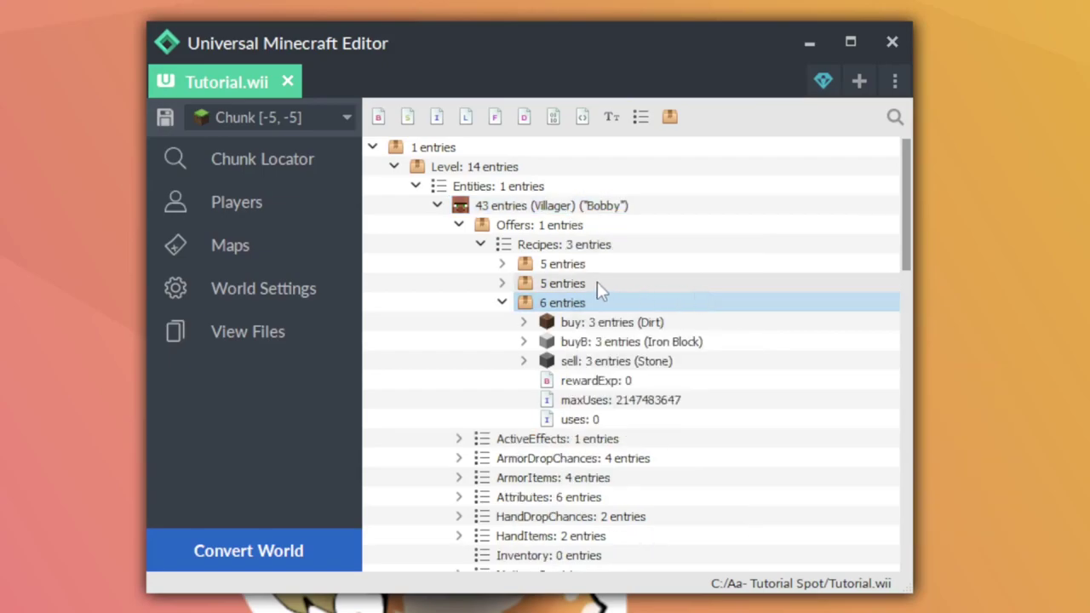
Delete the second recipe from the villager's Recipes list.
left_click(598, 285)
right_click(598, 285)
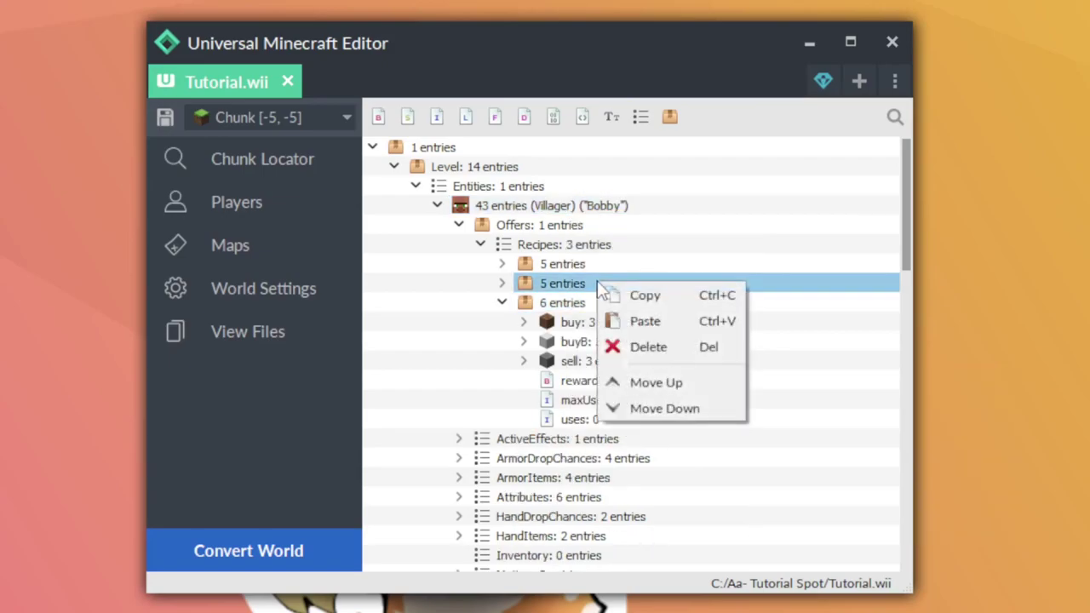
left_click(626, 345)
left_click(583, 206)
right_click(582, 206)
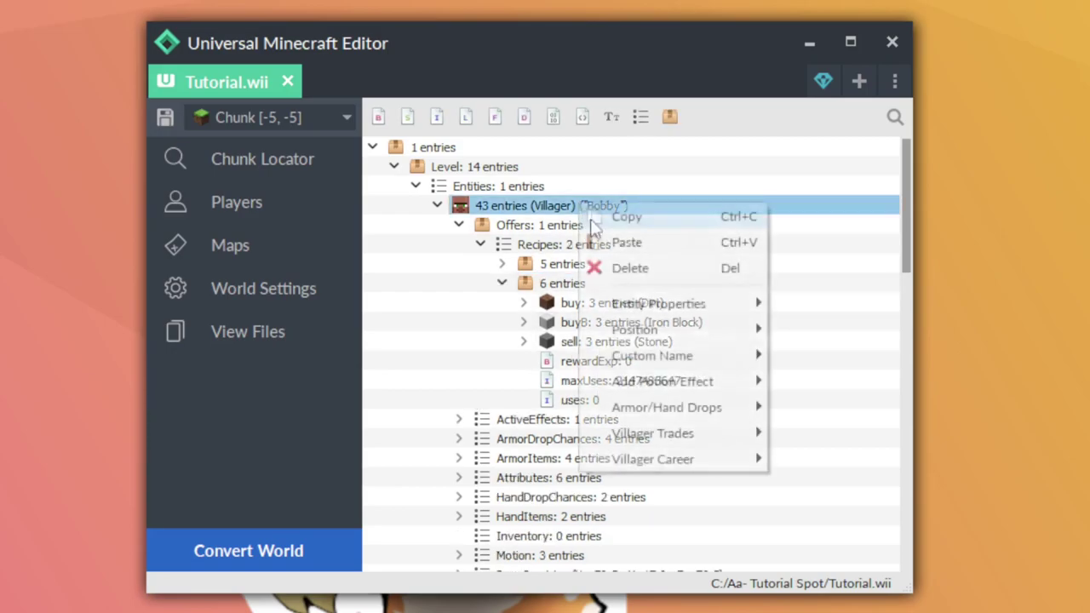
left_click(571, 342)
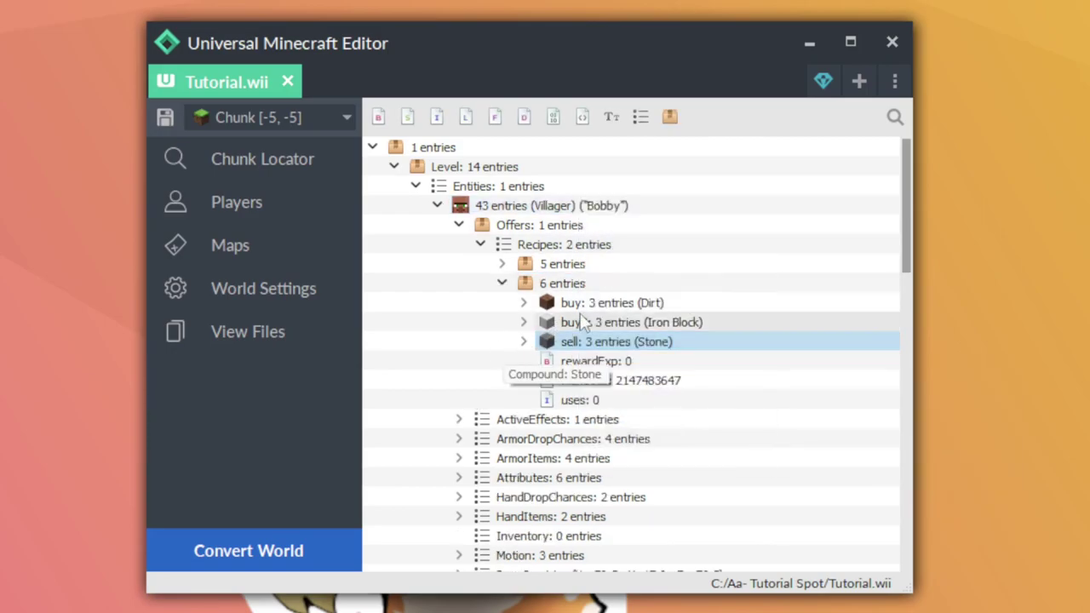
Set the count of the recipe's Dirt buy item to 127 and its Iron Block buyB item to 64.
right_click(616, 308)
mouse_move(677, 454)
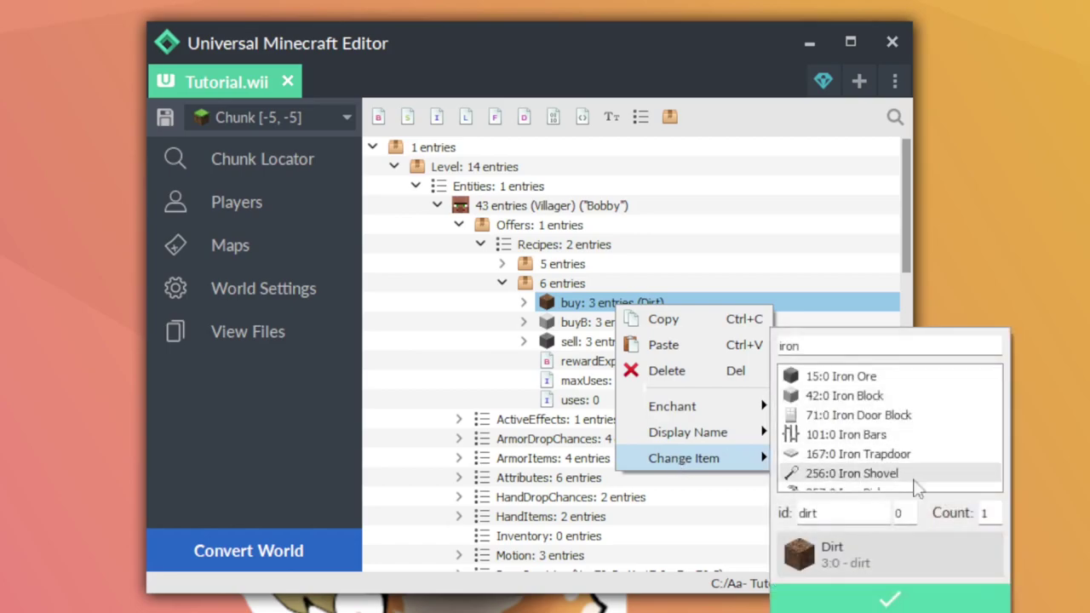
left_click(952, 605)
left_click(673, 322)
right_click(638, 323)
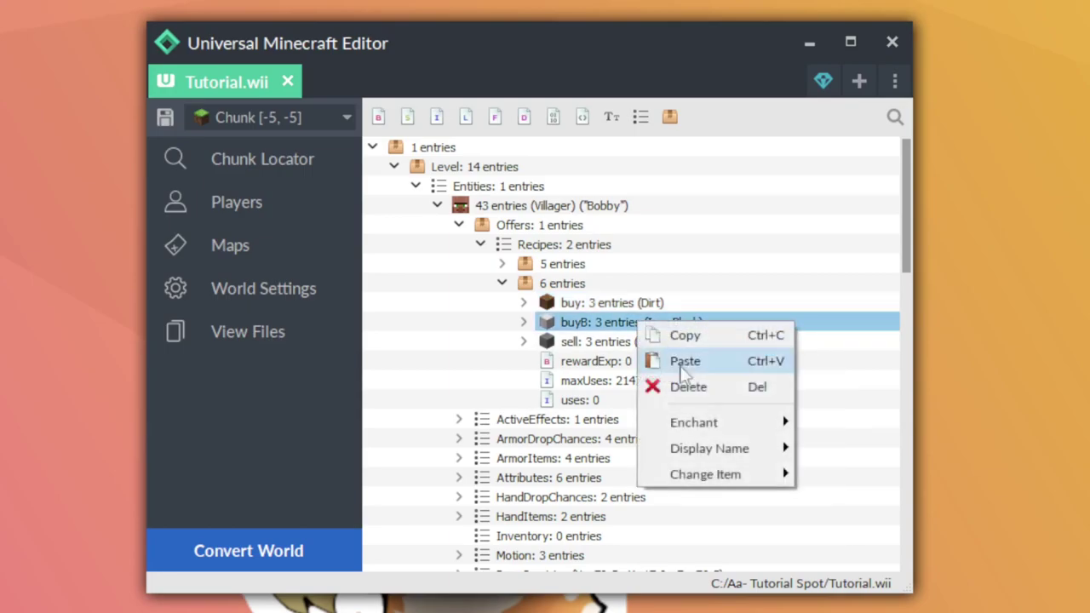
mouse_move(724, 475)
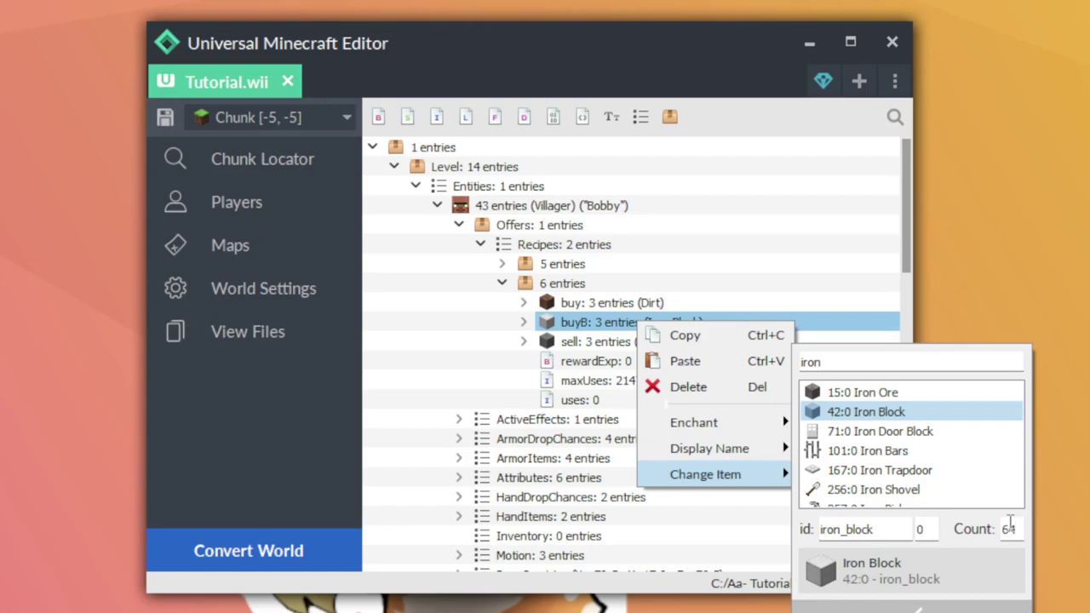
left_click(921, 606)
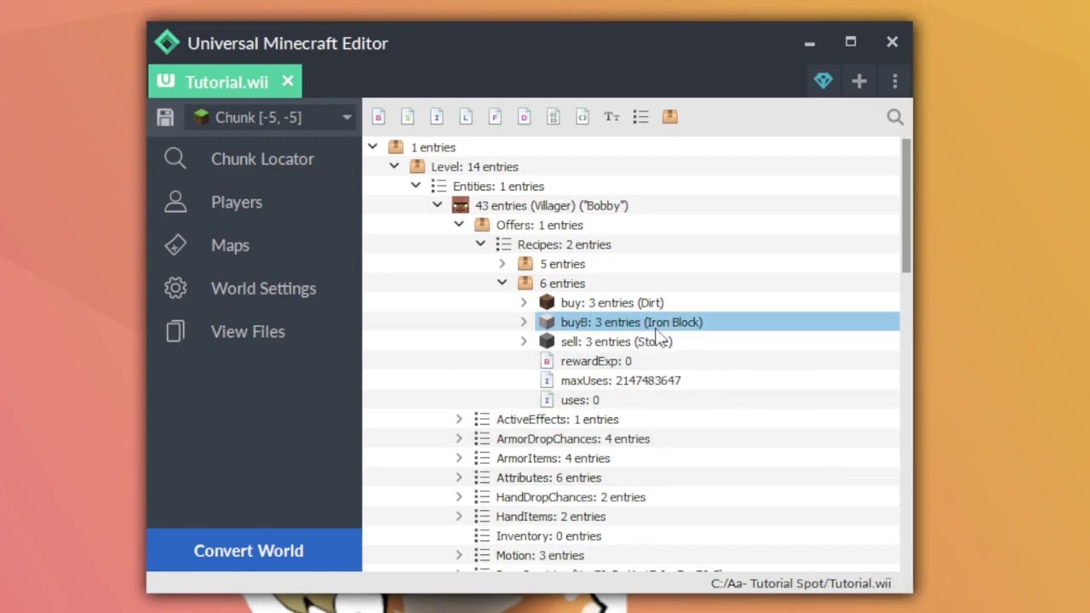
Check the two-item trade's quantities in the villager's trade settings and save the world.
right_click(531, 205)
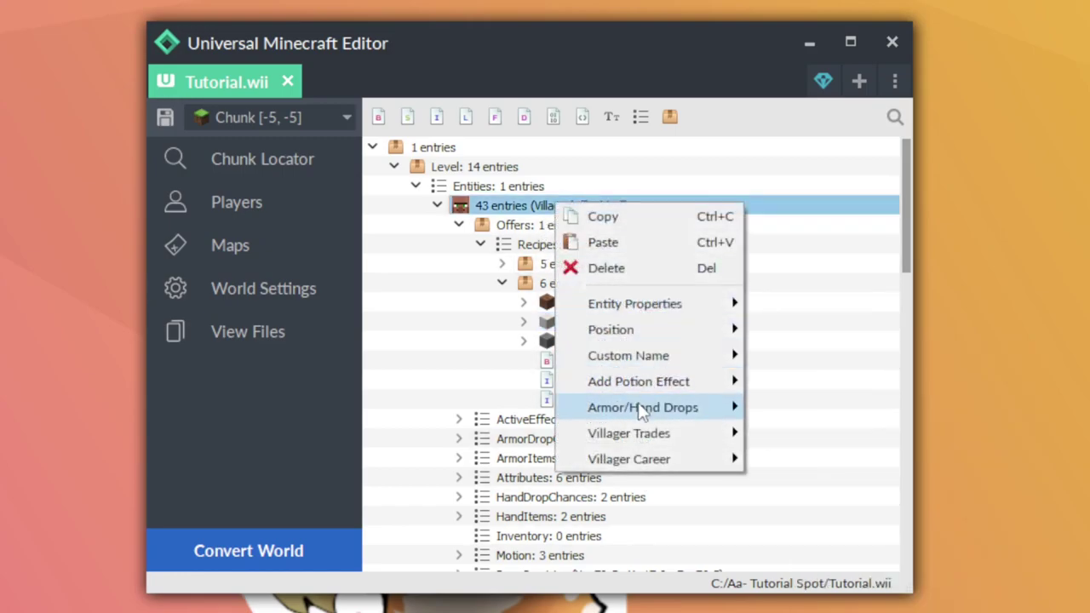
mouse_move(710, 419)
left_click(785, 401)
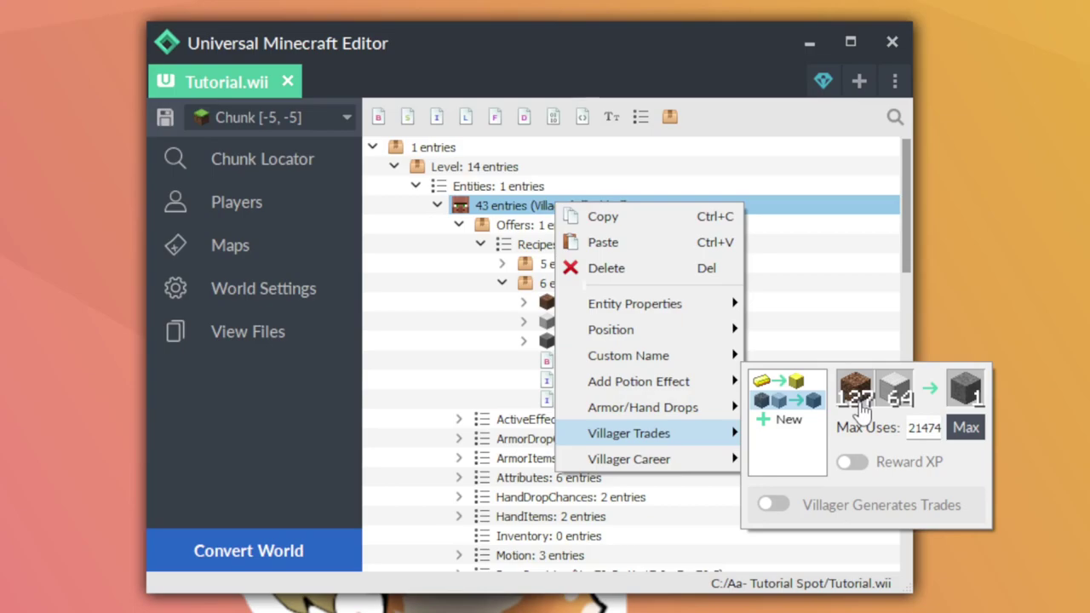
left_click(799, 336)
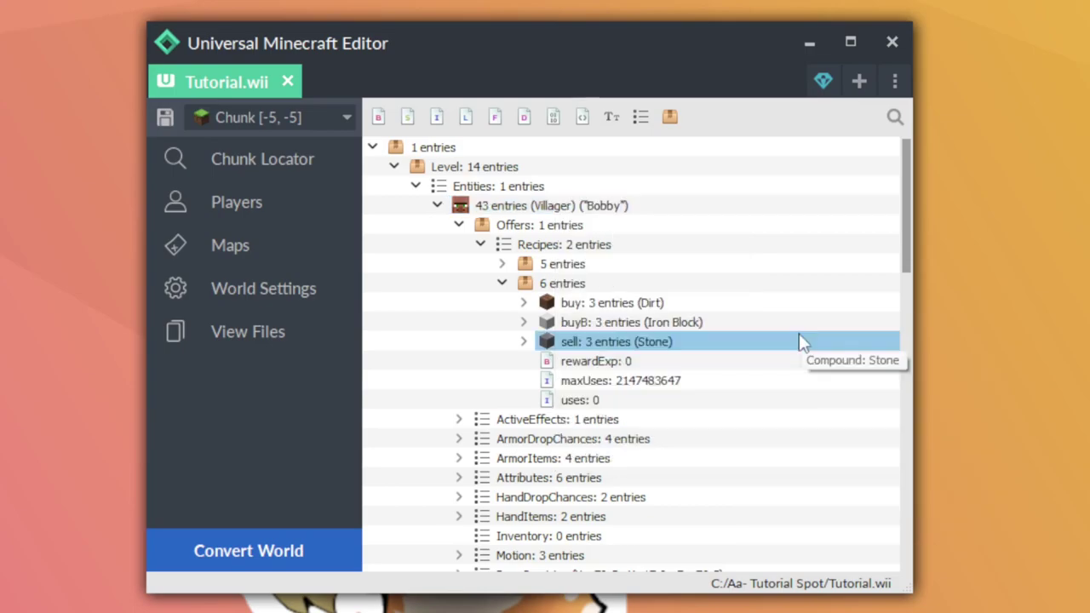
key("ctrl+s")
left_click(642, 363)
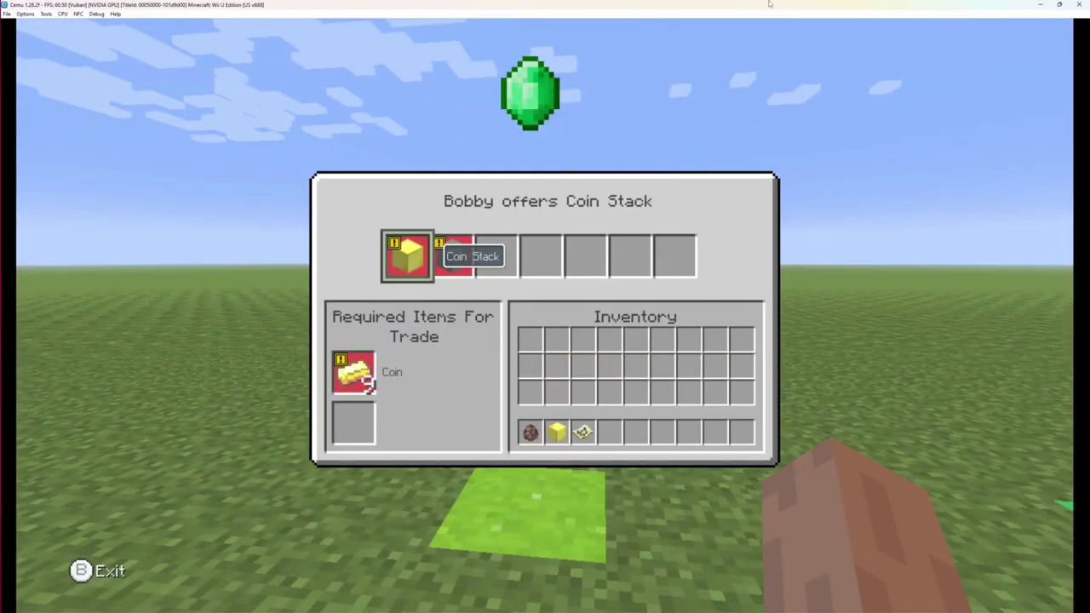
In Cemu, check the villager's offers and trade the Dirt and Block of Iron stacks for Stone.
key("Right")
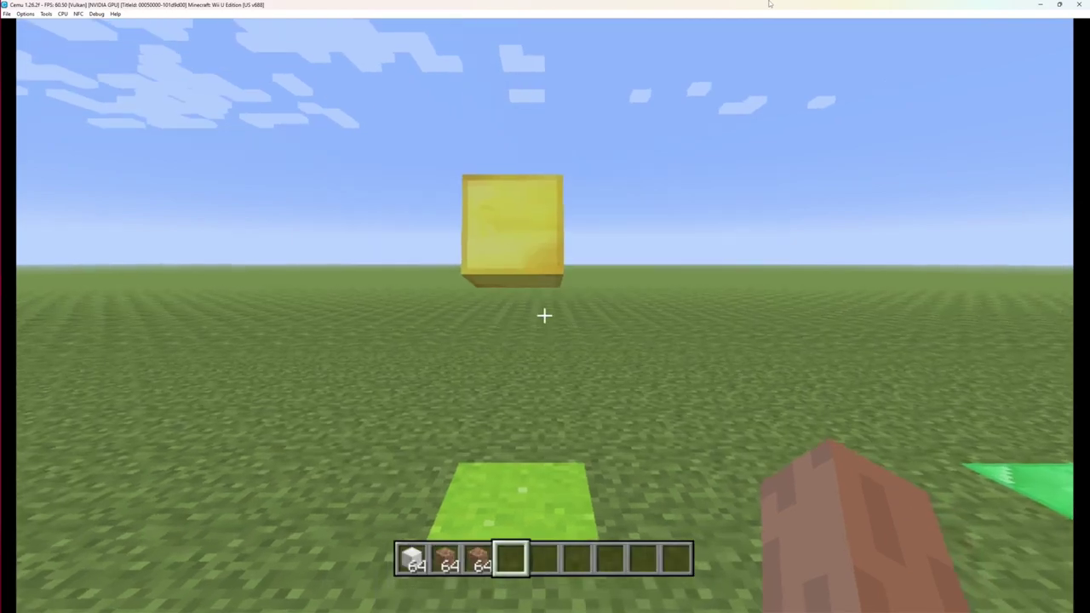
key("e")
key("Right")
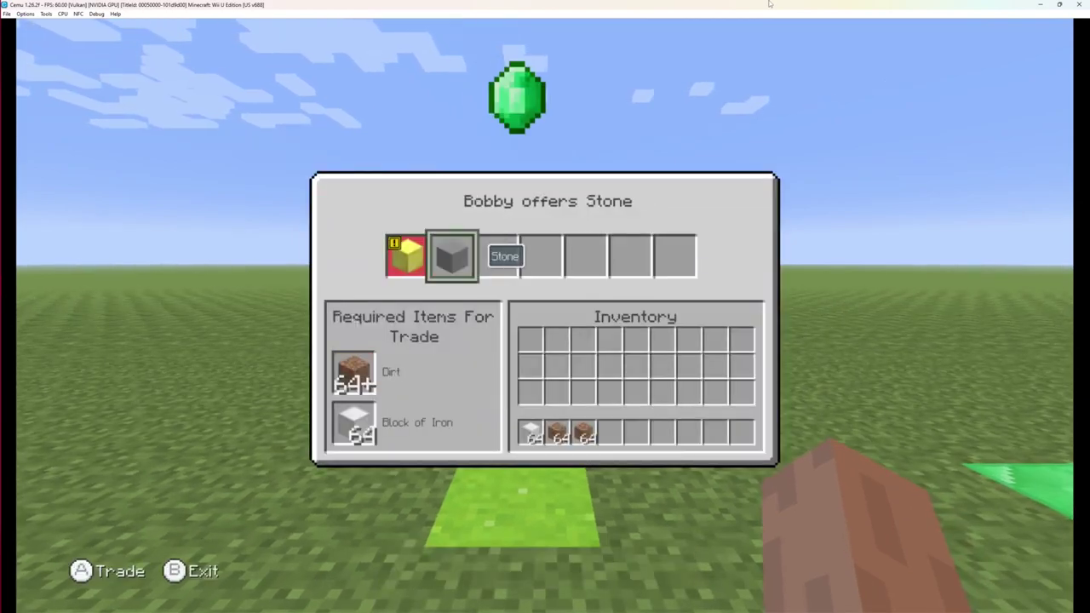
key("Return")
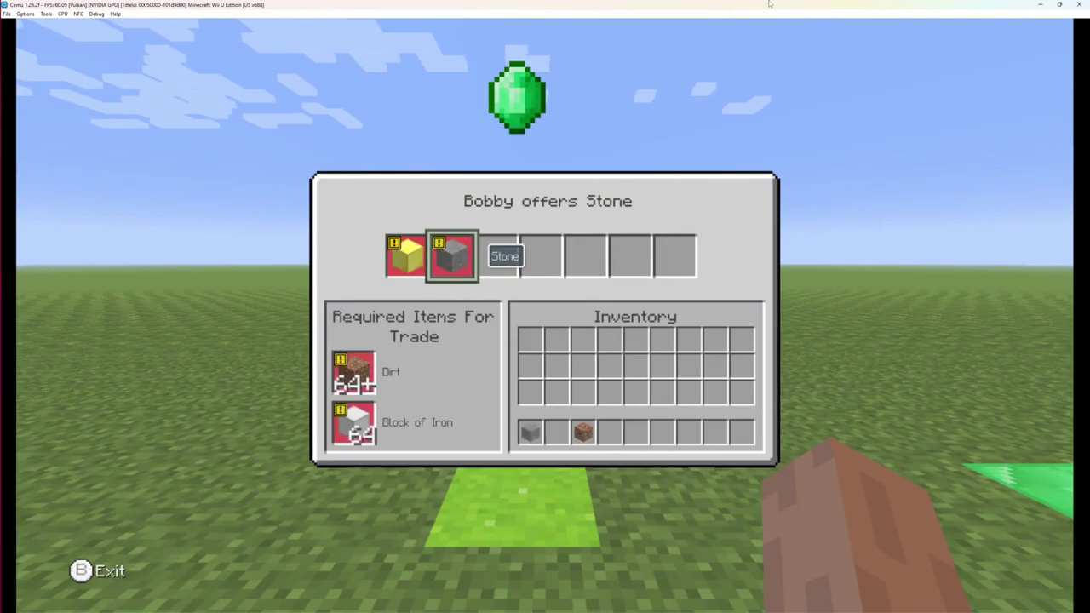
key("Escape")
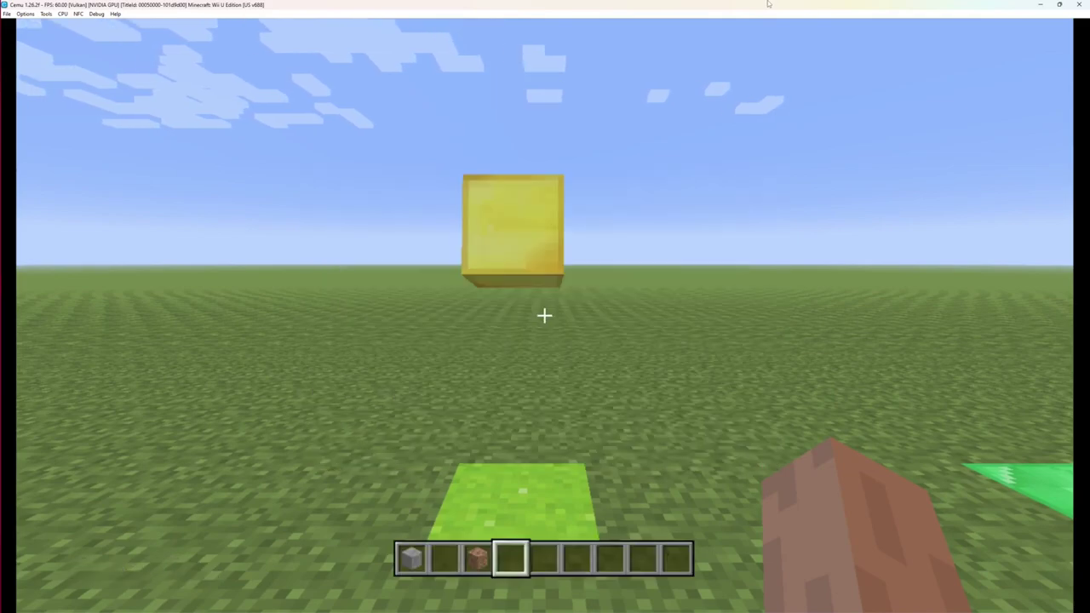
key("w")
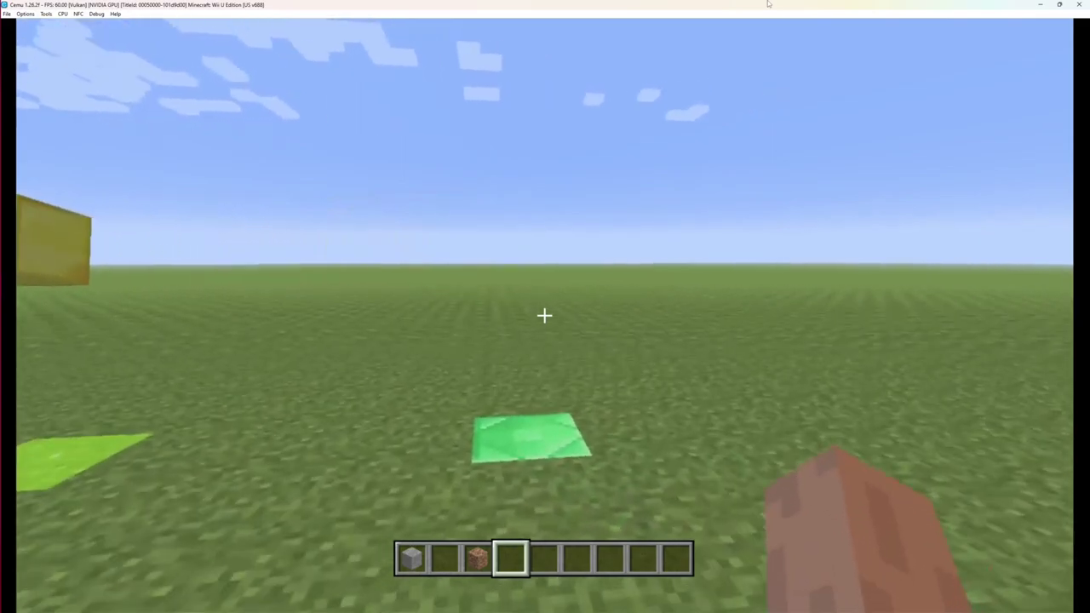
key("a")
key("d")
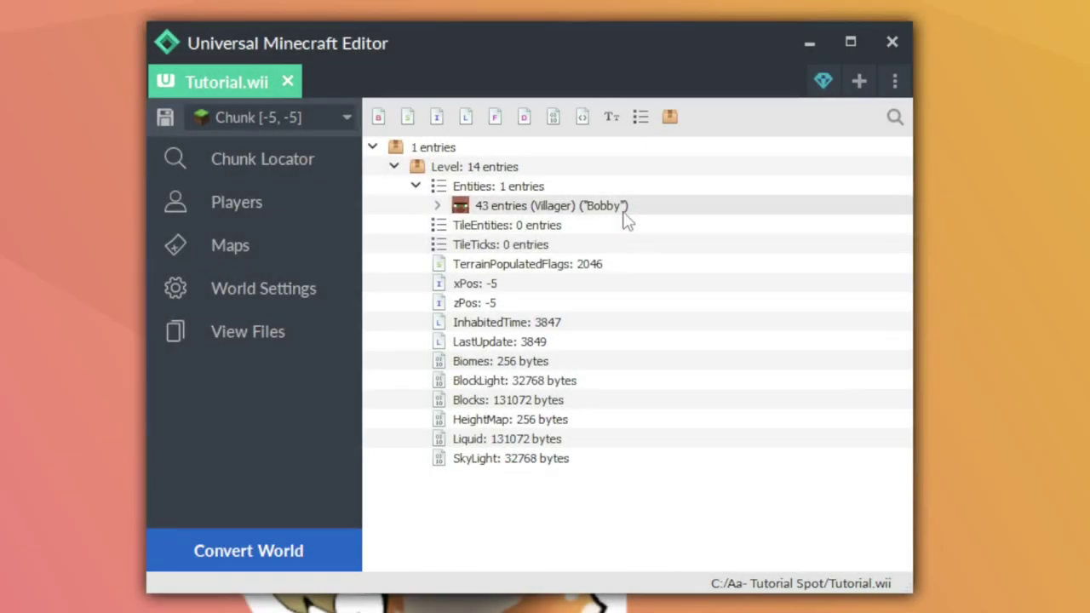
Back in Universal Minecraft Editor, find chunk -6, -5 beside the villager's chunk on the Chunk Locator map and open it.
left_click(304, 175)
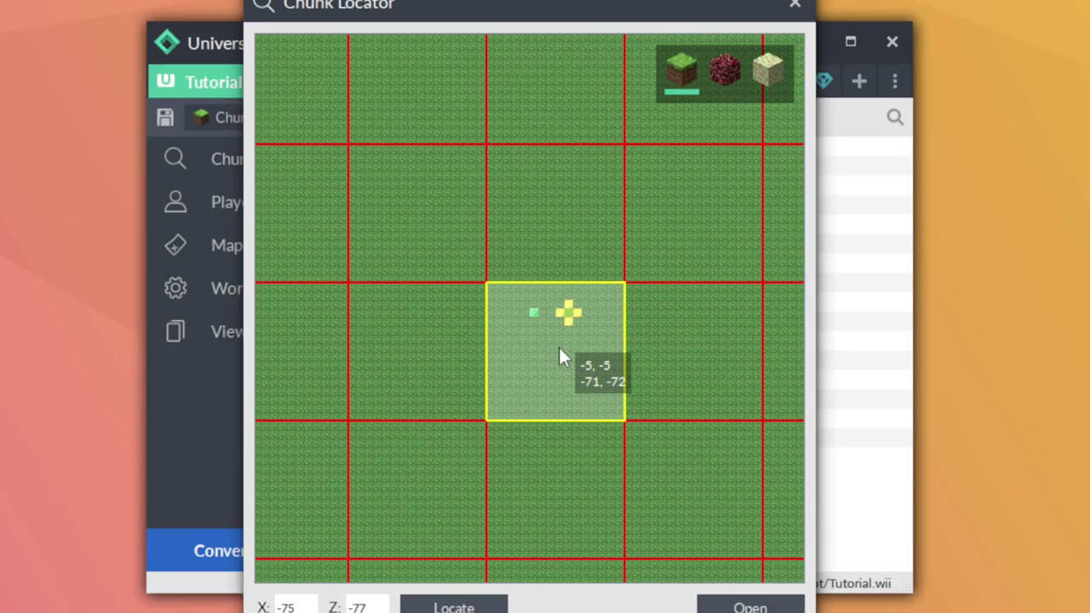
scroll(559, 345, "up", 2)
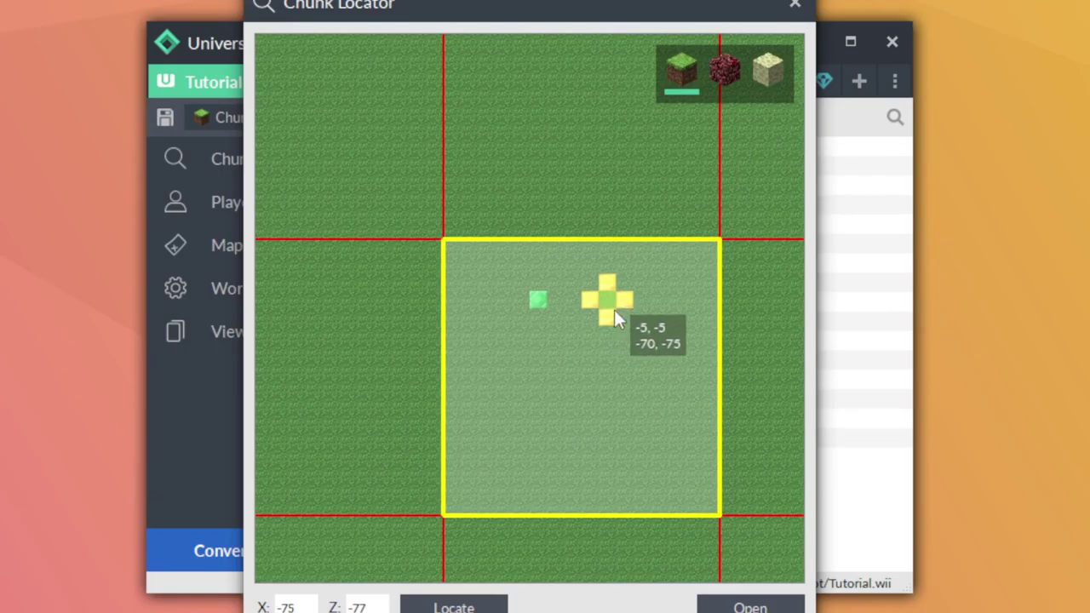
left_click_drag(542, 338, 553, 338)
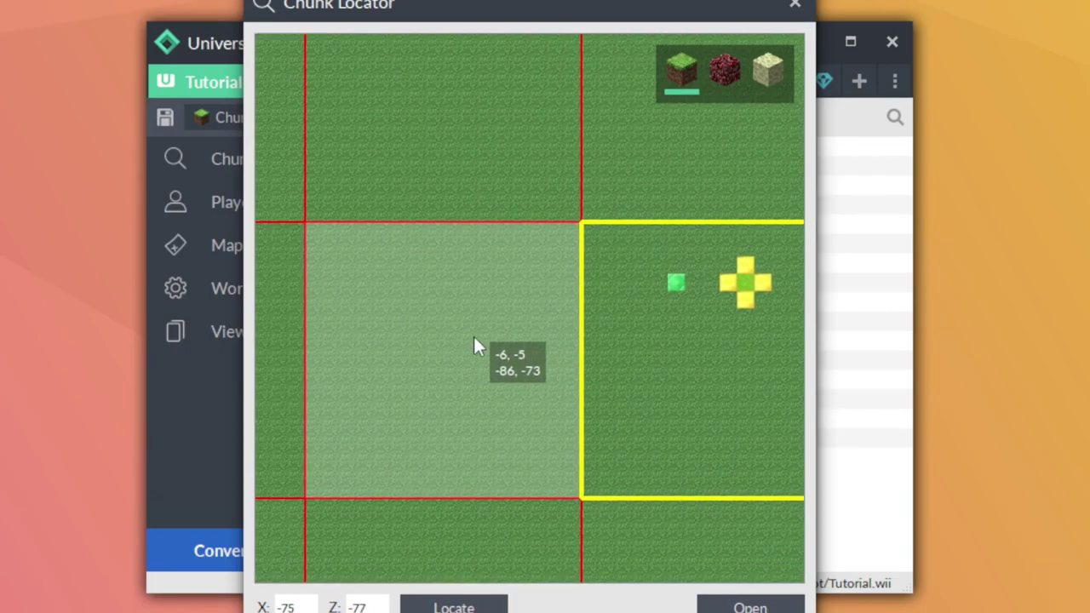
left_click(446, 311)
left_click(748, 602)
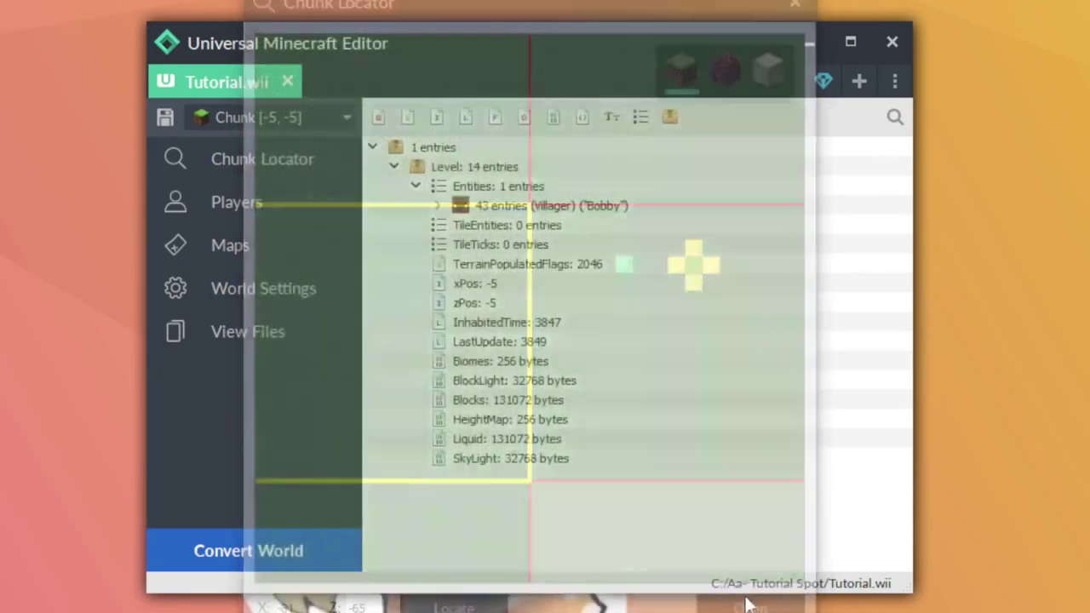
Add a list named Entities to the Level compound of chunk -6, -5.
left_click(475, 169)
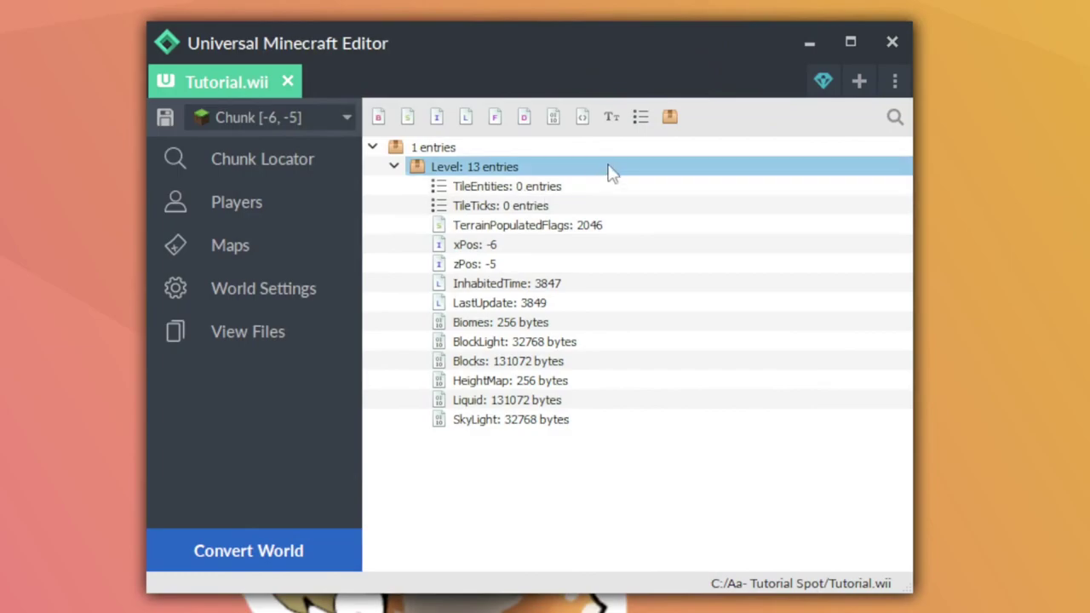
left_click(641, 118)
type("Ent")
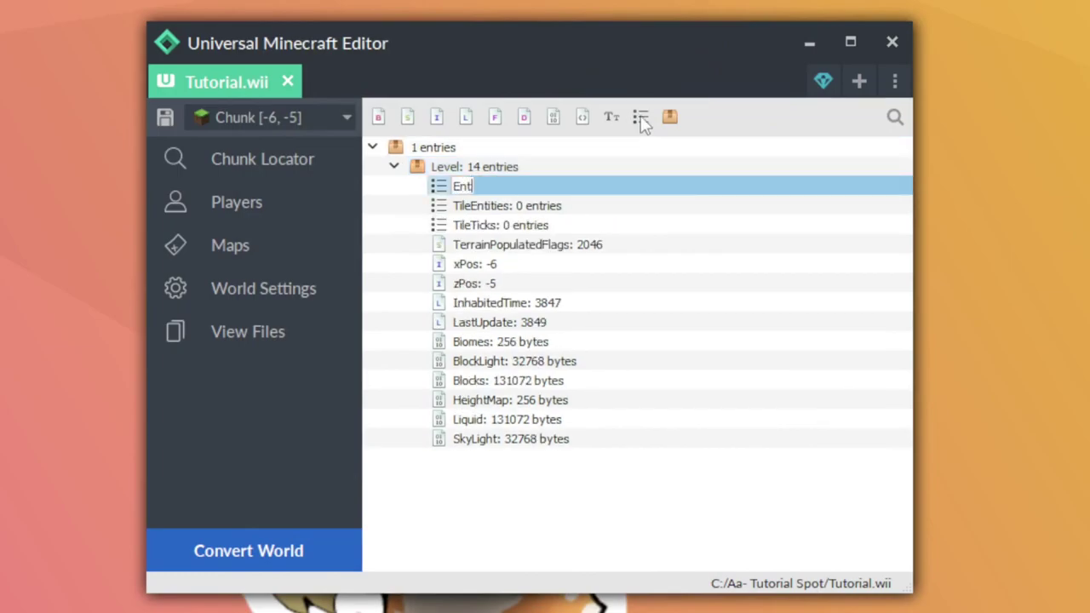
type("itie")
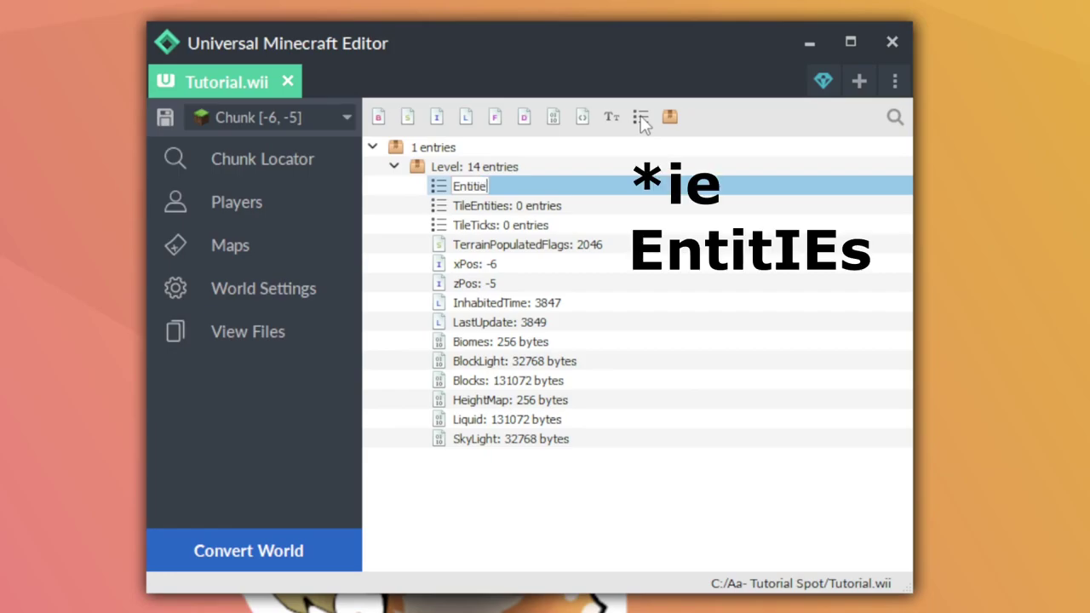
type("s")
key("Return")
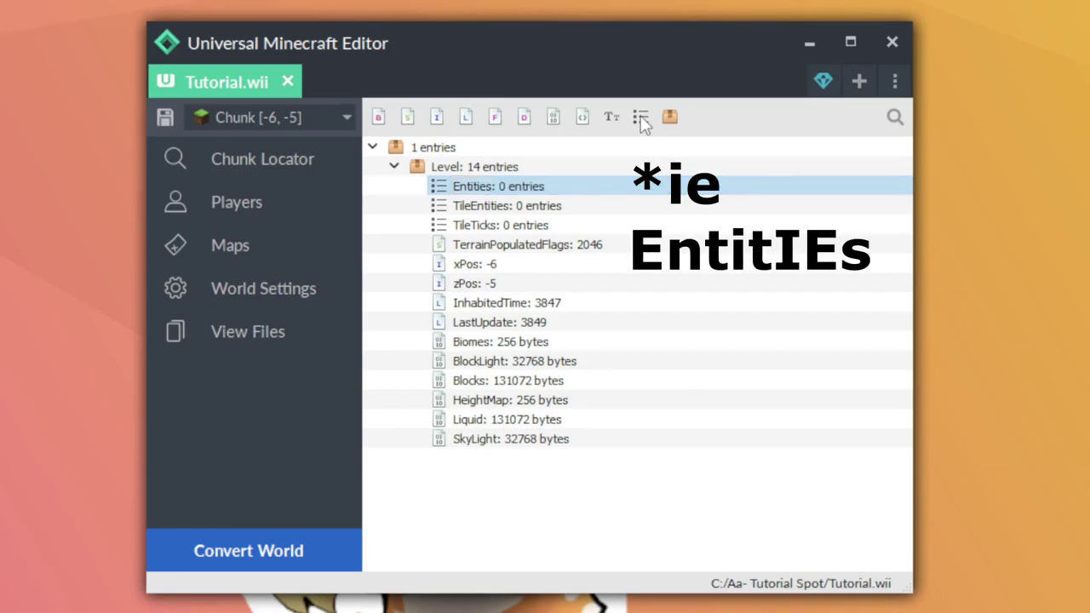
Delete the Entities list from chunk -6, -5 and open the villager's chunk -5, -5 from the Chunk Locator map.
right_click(568, 195)
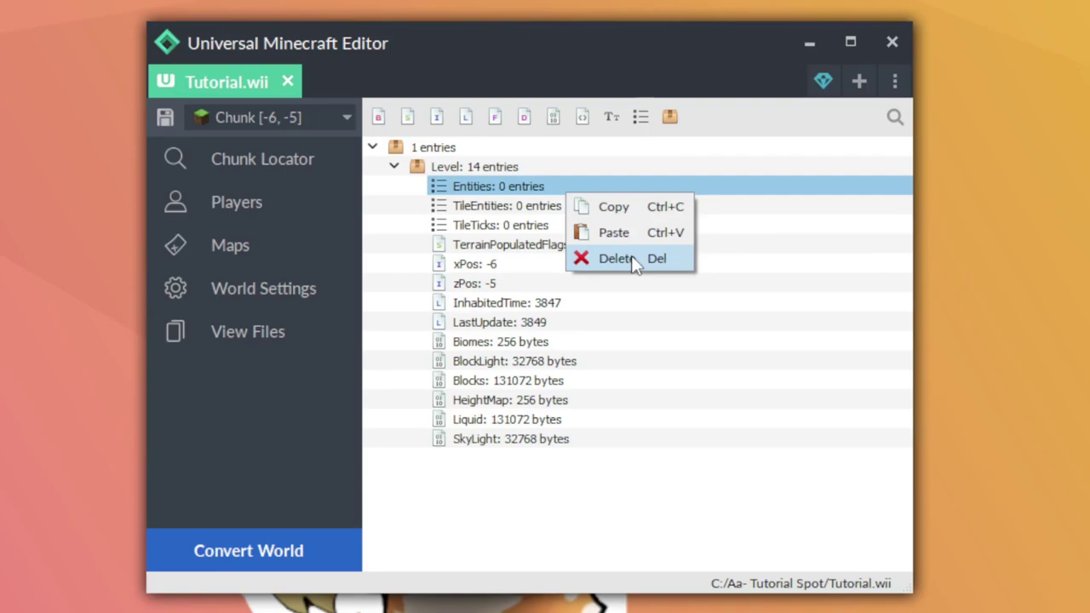
left_click(630, 259)
left_click(304, 162)
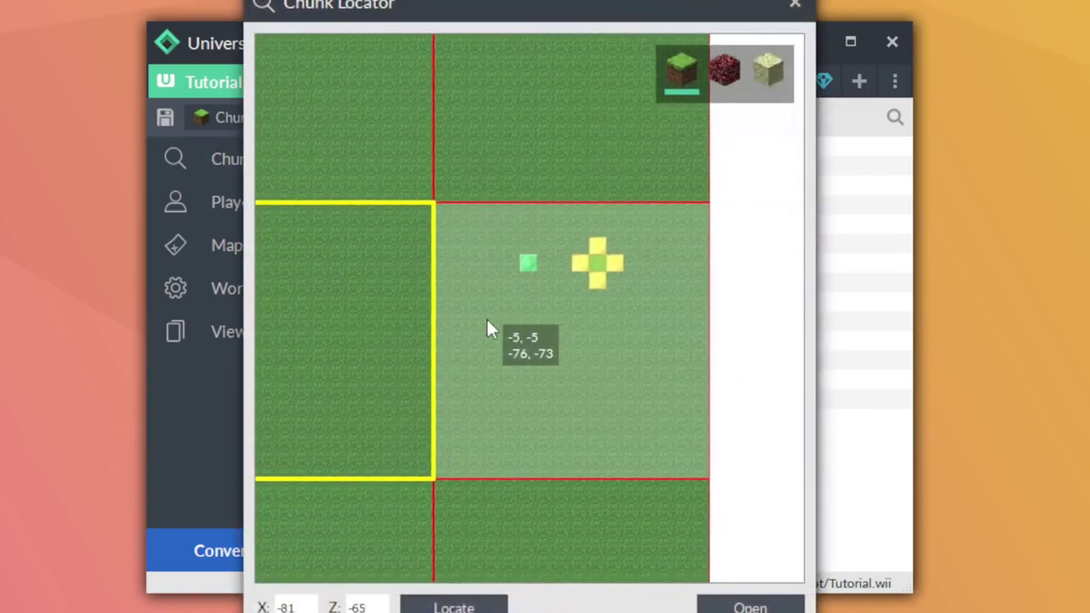
left_click(540, 331)
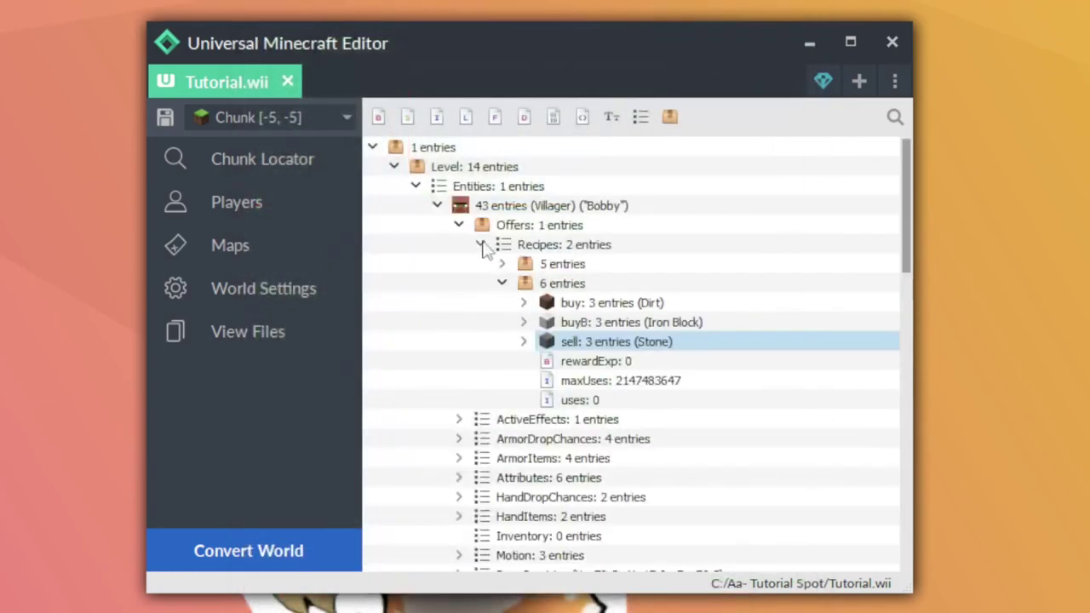
Duplicate the villager by copying its collapsed entry and pasting it into the chunk's Entities list.
left_click(438, 206)
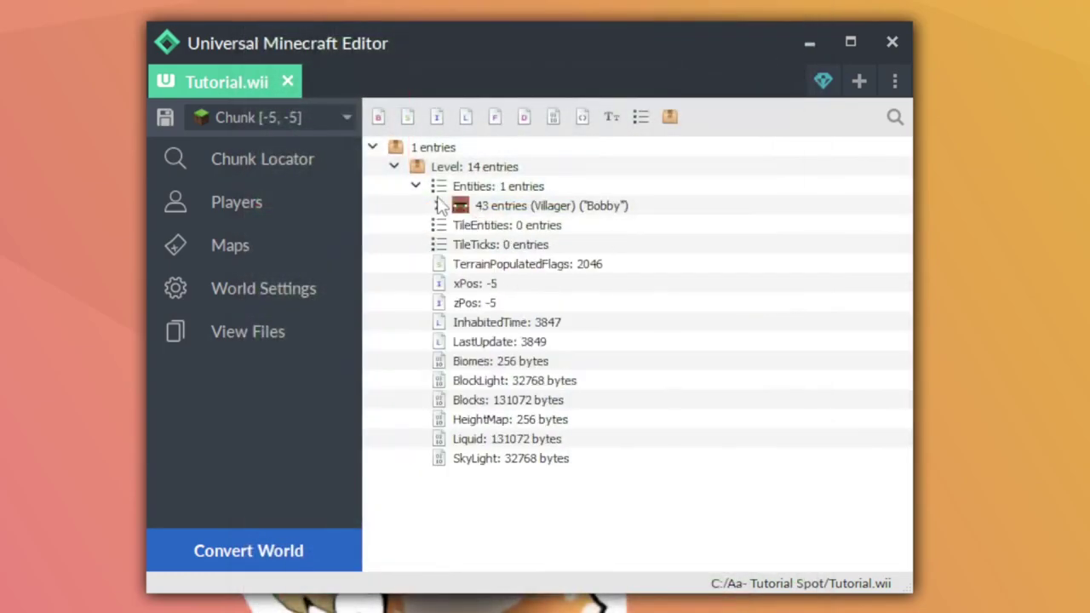
left_click(460, 208)
right_click(494, 205)
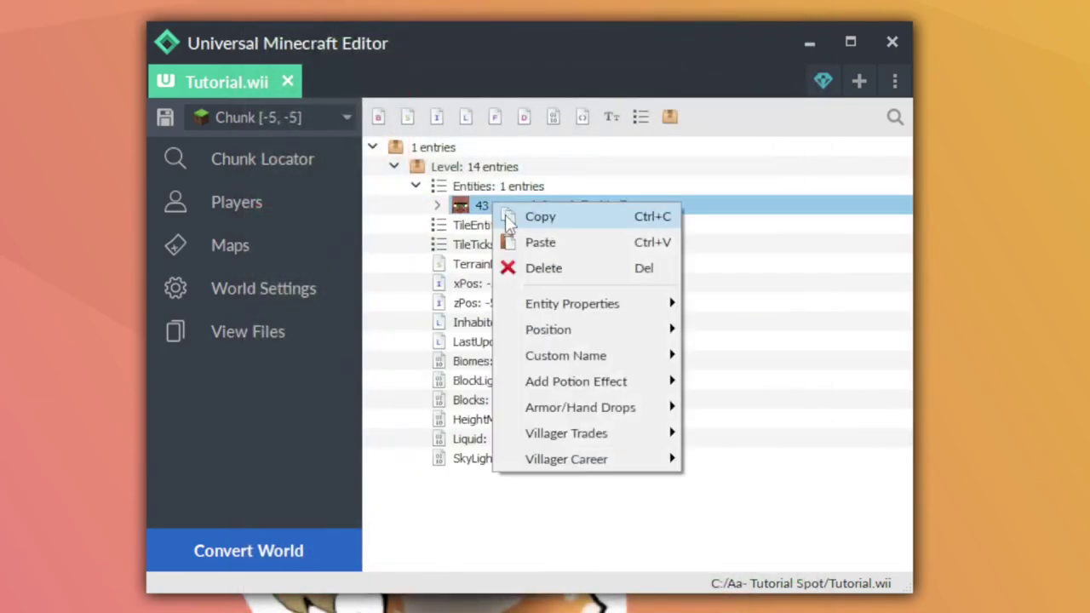
left_click(505, 205)
left_click(484, 186)
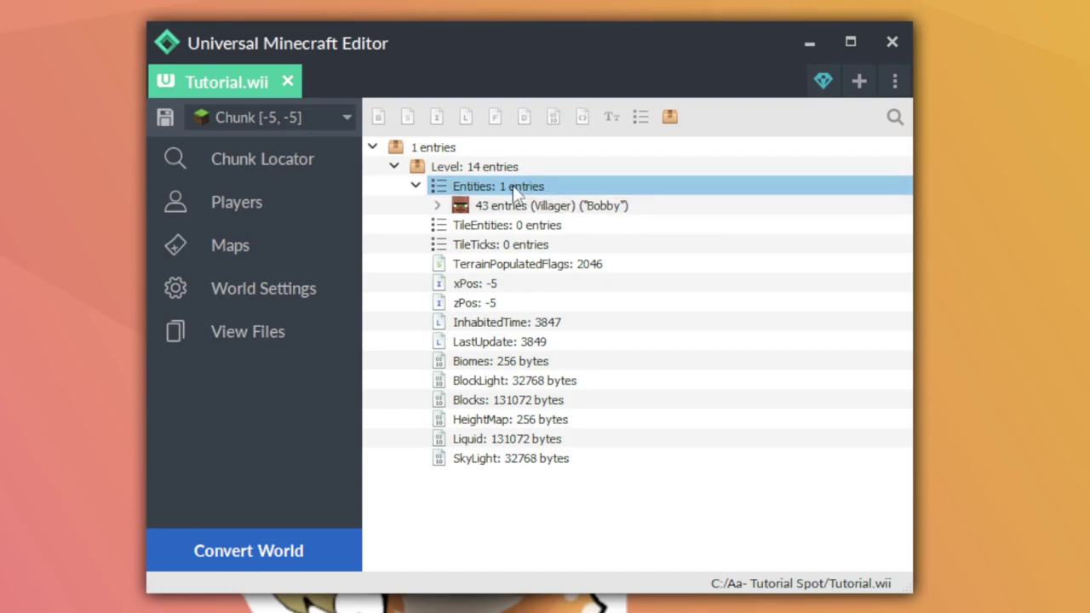
right_click(514, 186)
left_click(549, 227)
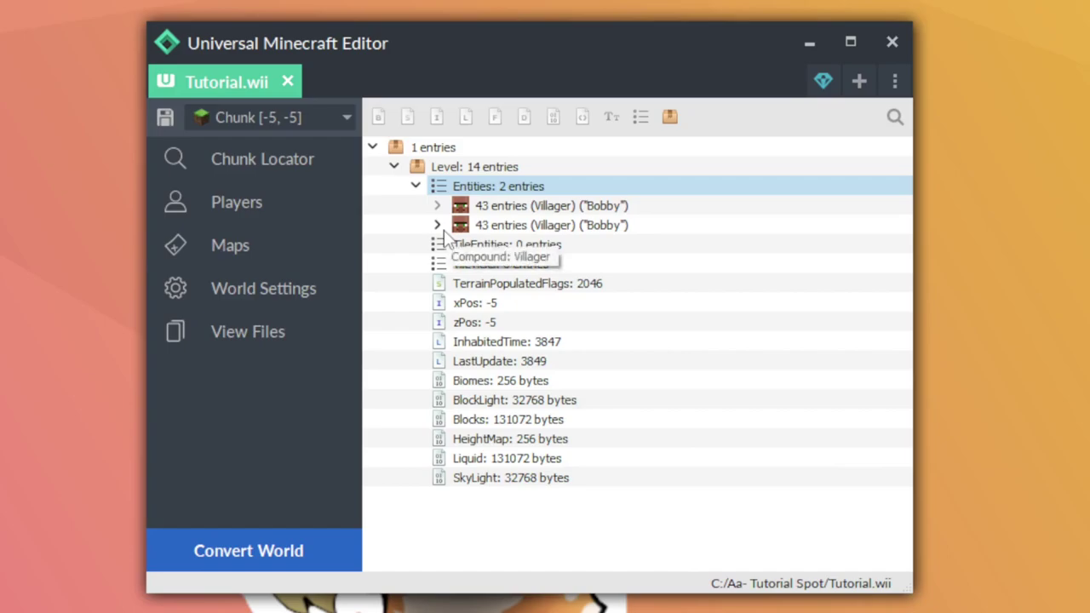
Set the second villager's position to X -75.5 and Z -77.5, keeping Update Passengers/Riding on.
right_click(524, 225)
mouse_move(581, 387)
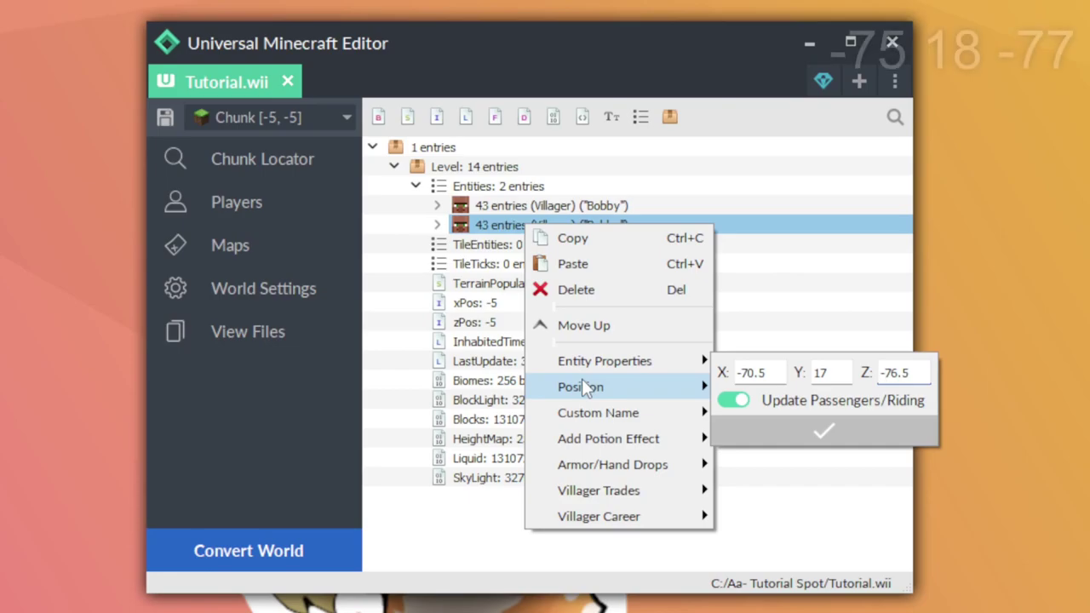
right_click(558, 231)
mouse_move(616, 393)
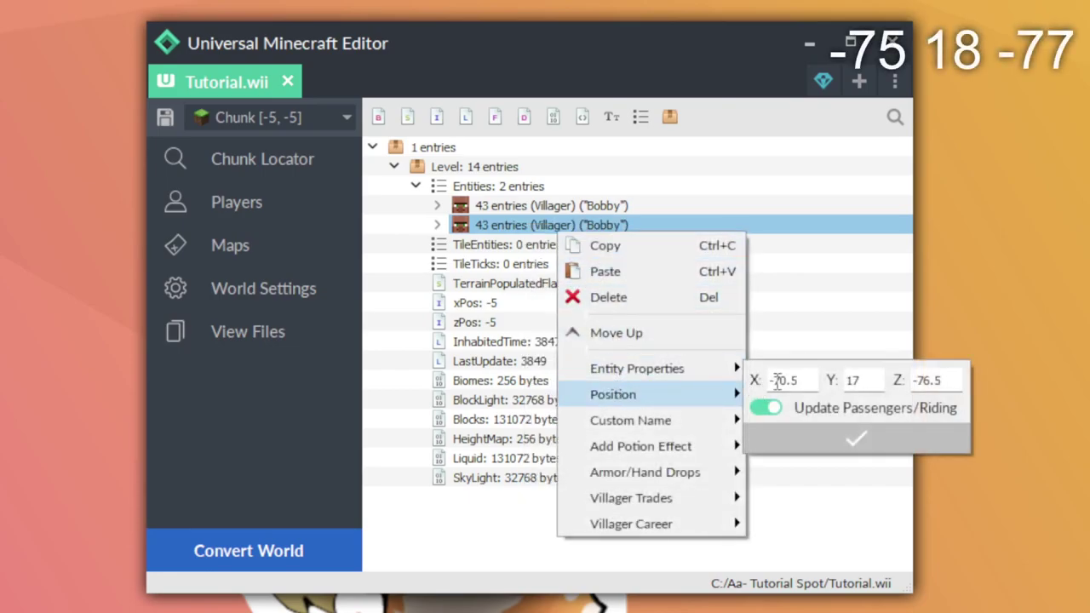
left_click(788, 380)
type("5")
left_click(931, 381)
key("BackSpace")
type("5")
left_click(857, 438)
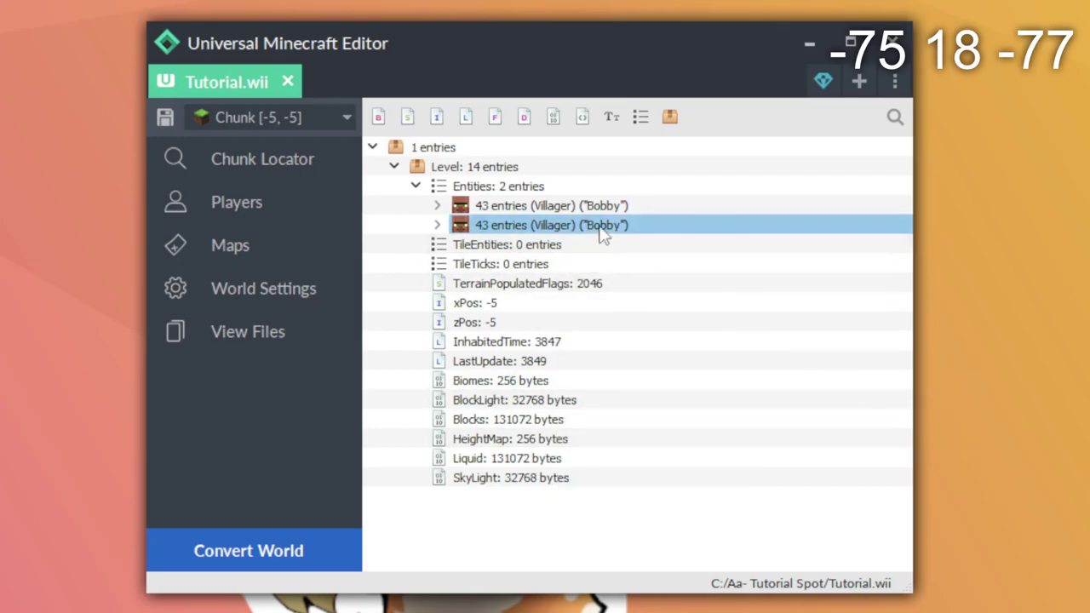
Check the target block's coordinates on the Chunk Locator map against the second villager's position.
left_click(251, 159)
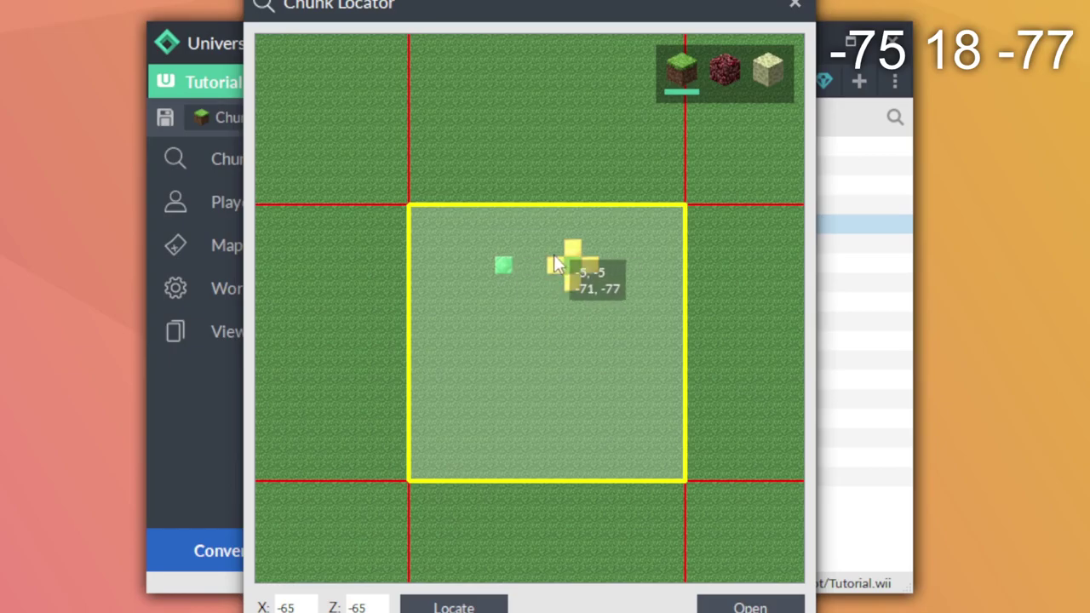
double_click(503, 262)
left_click(545, 225)
right_click(542, 226)
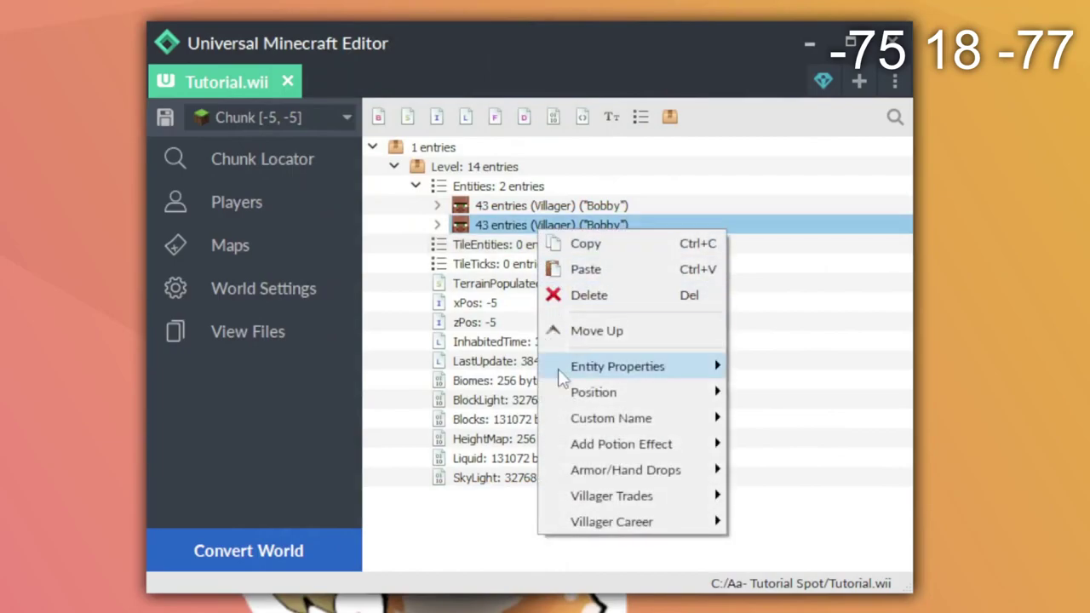
mouse_move(564, 394)
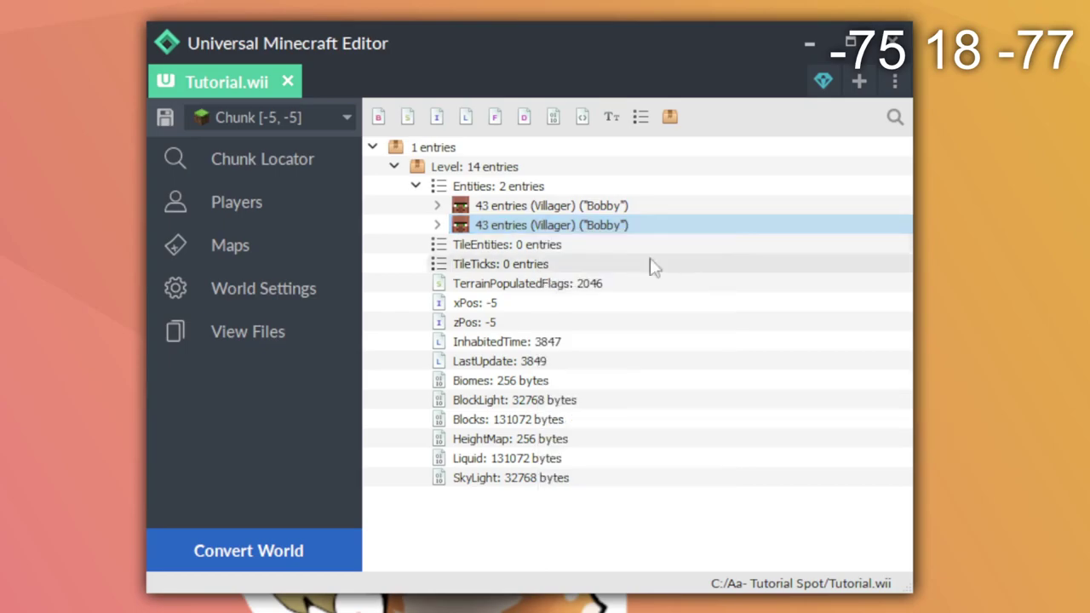
Set the second villager's position to X -74.5 and Z -76.5.
right_click(593, 228)
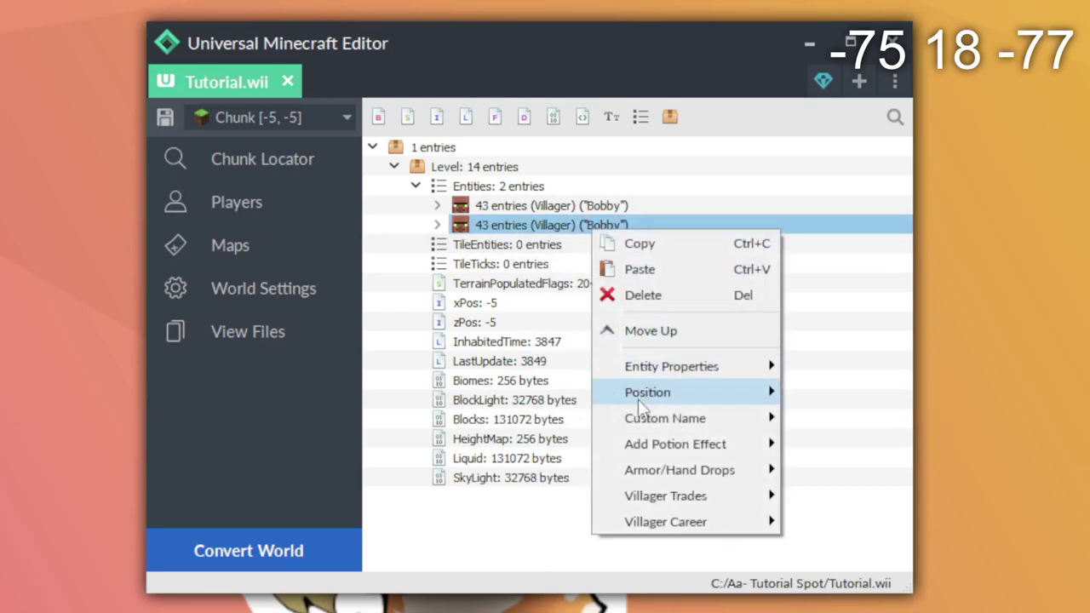
mouse_move(639, 399)
left_click(962, 378)
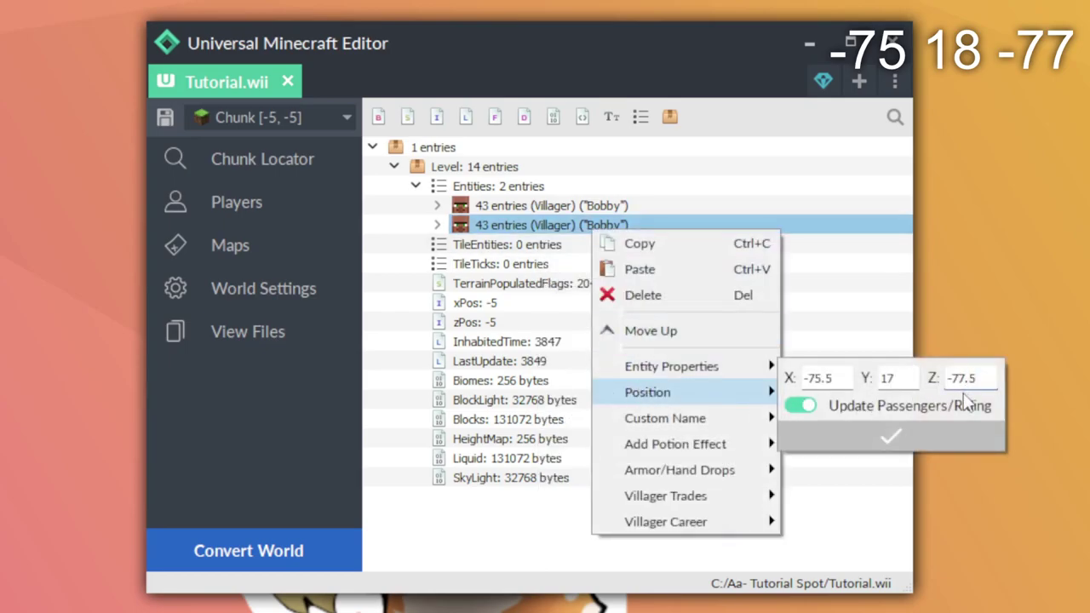
key("BackSpace")
type("6")
left_click(821, 378)
key("BackSpace")
type("4")
left_click(892, 436)
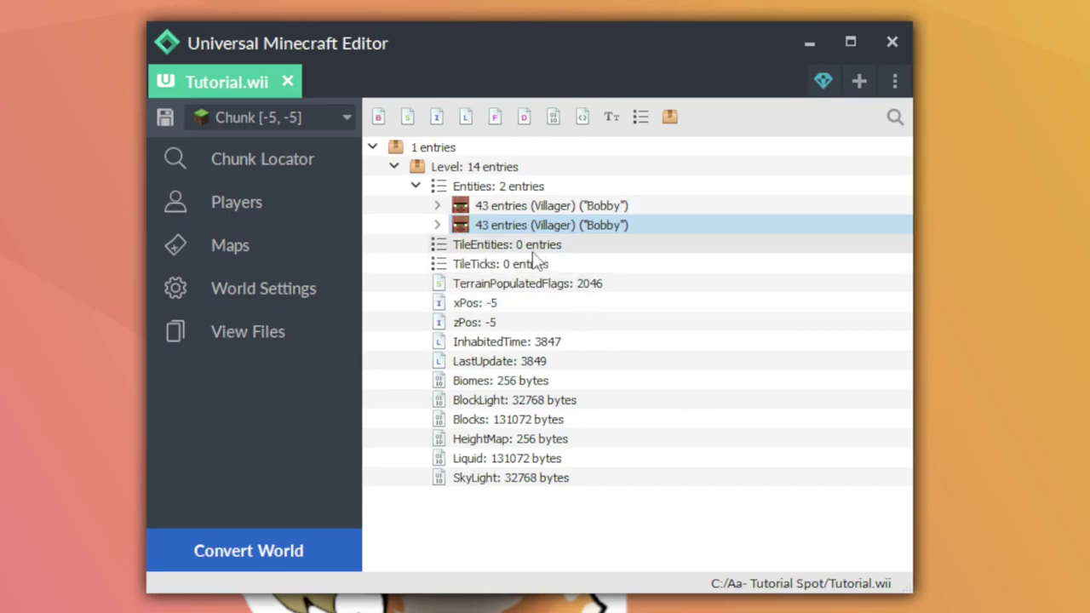
Edit the second villager's UUID to entfe5306d72f364469aec17f42ea4a4204 so that it differs from the original villager's.
left_click(438, 225)
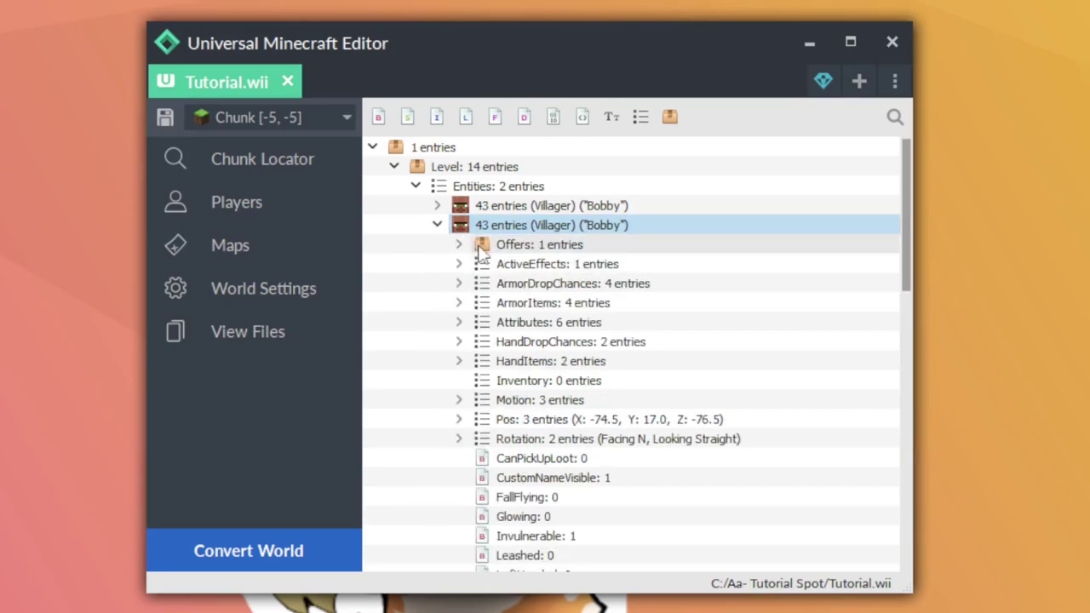
scroll(508, 299, "down", 10)
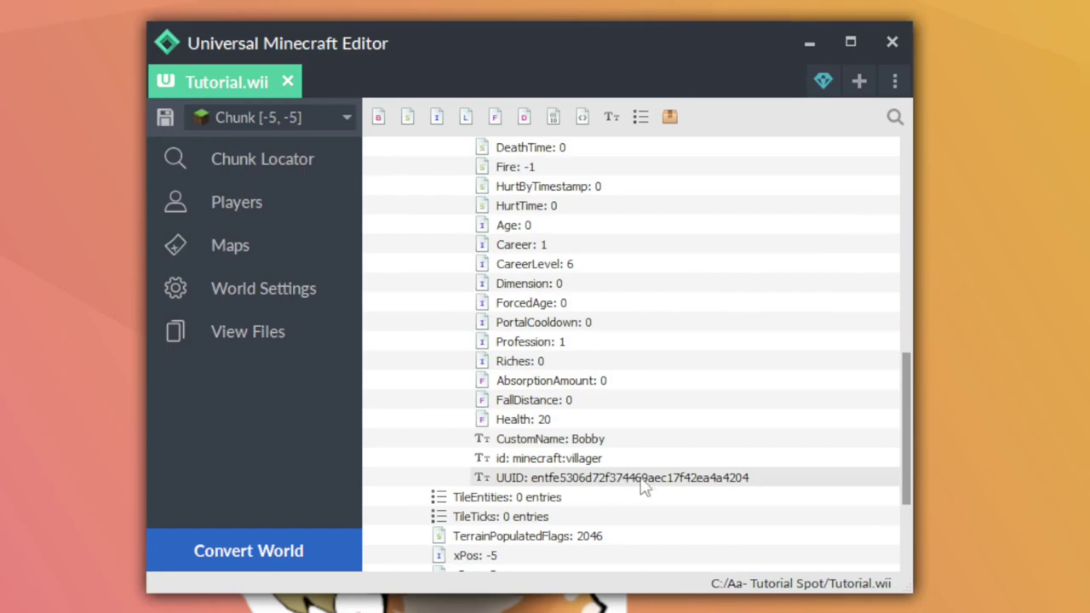
scroll(622, 464, "down", 1)
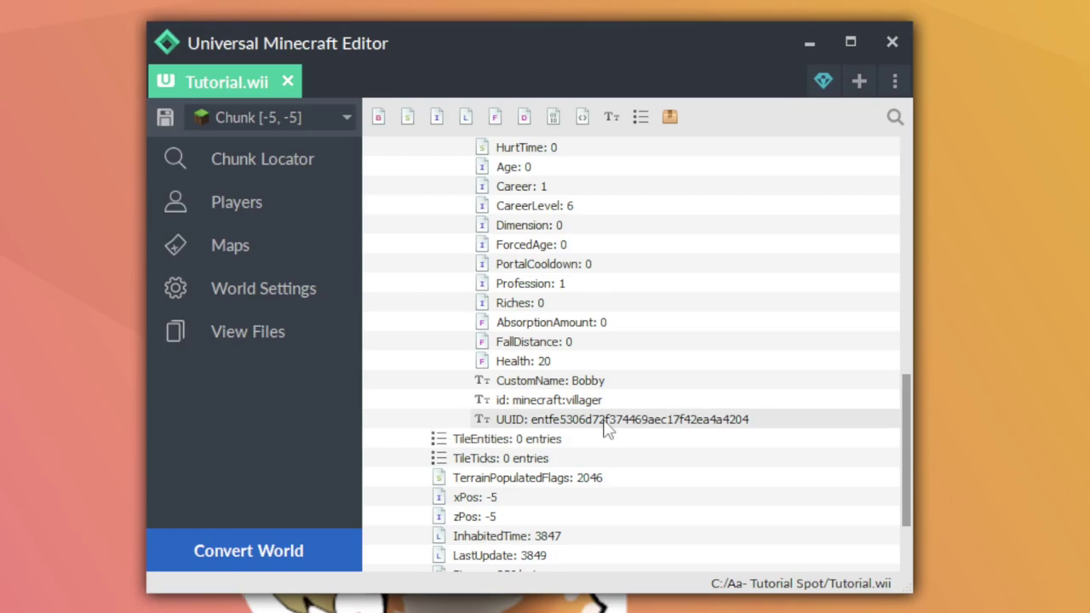
double_click(627, 421)
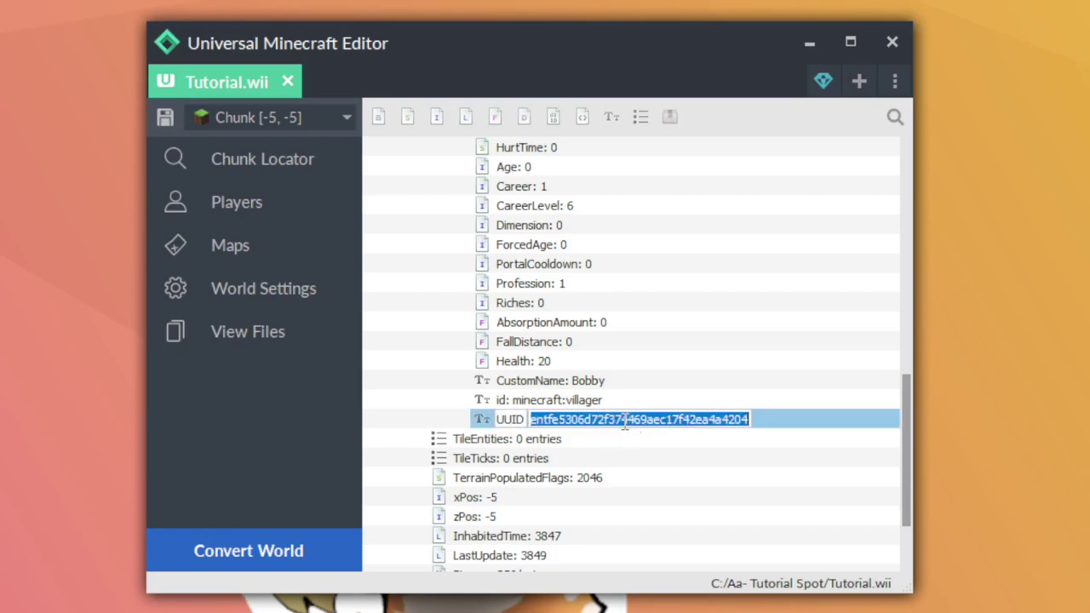
key("End")
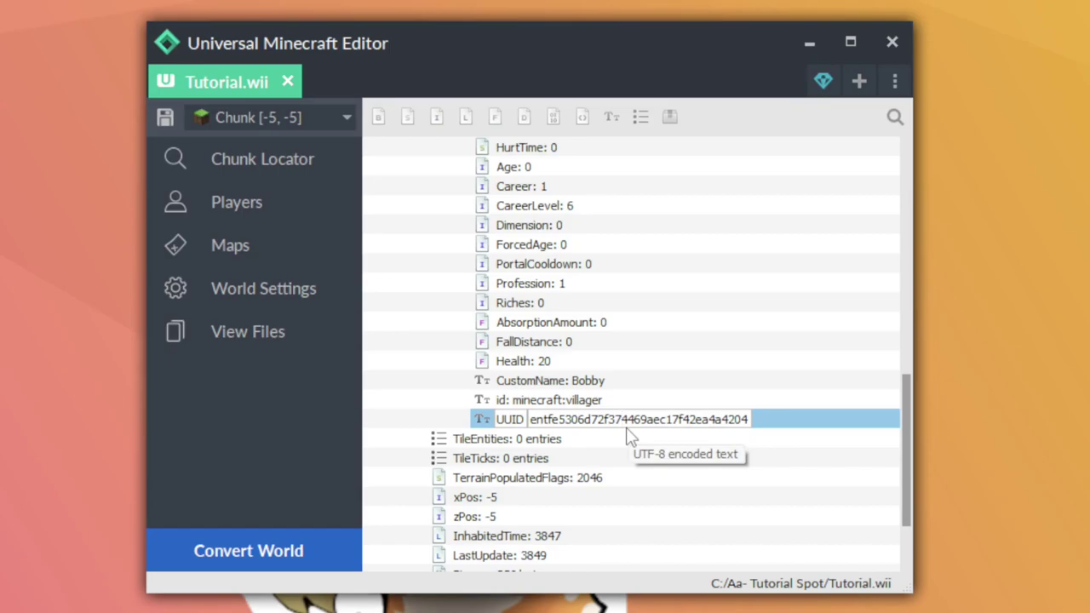
key("BackSpace")
key("BackSpace")
key("BackSpace")
key("BackSpace")
key("BackSpace")
key("BackSpace")
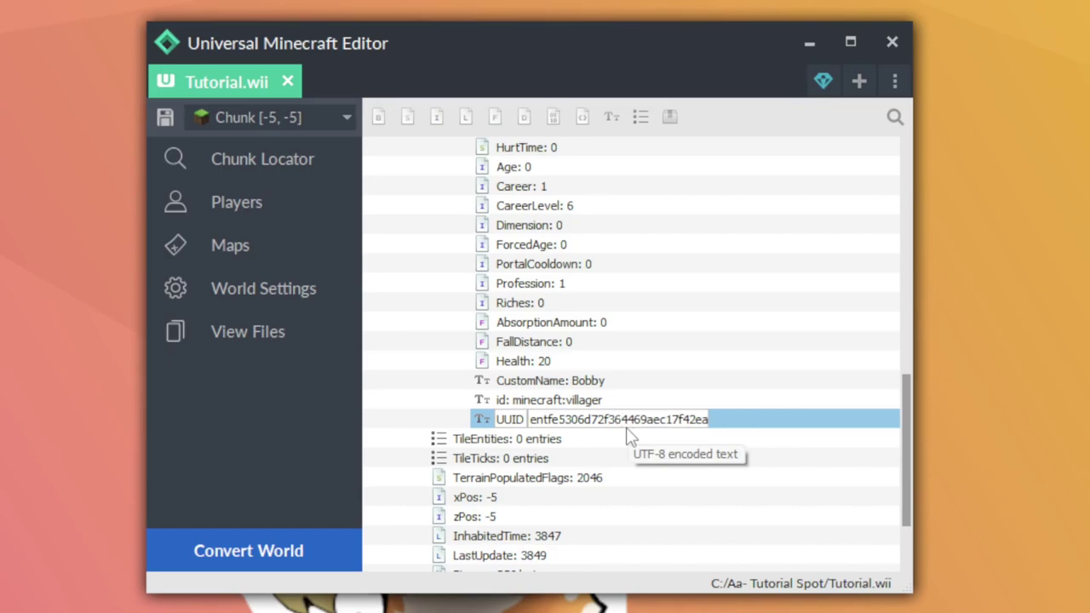
key("Escape")
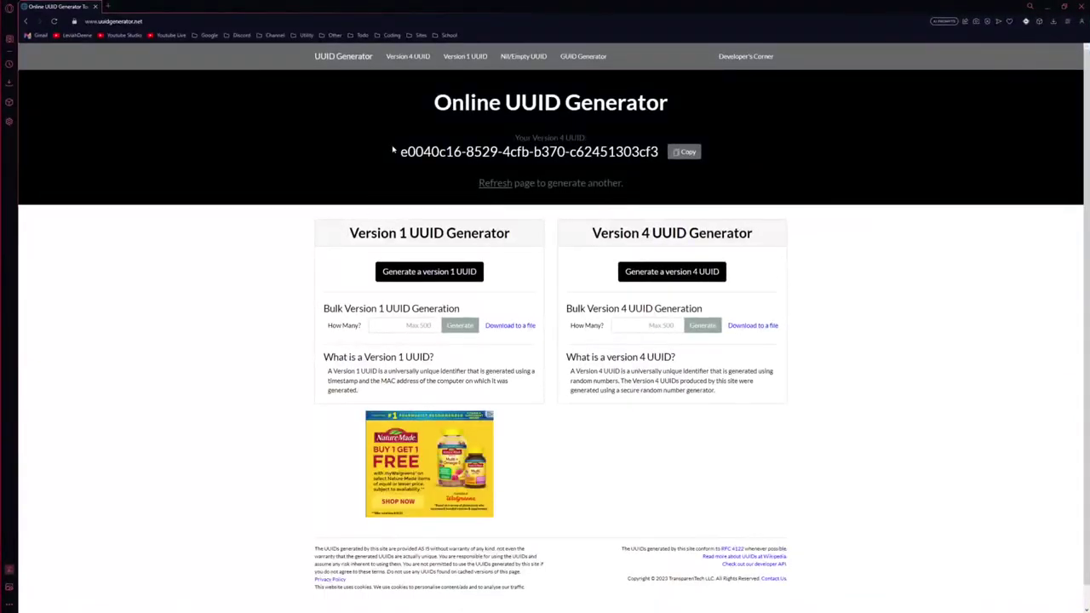
Copy the generated version 4 UUID from uuidgenerator.net in the browser and paste it over the second villager's UUID in Universal Minecraft Editor.
left_click_drag(399, 152, 658, 152)
left_click(662, 163)
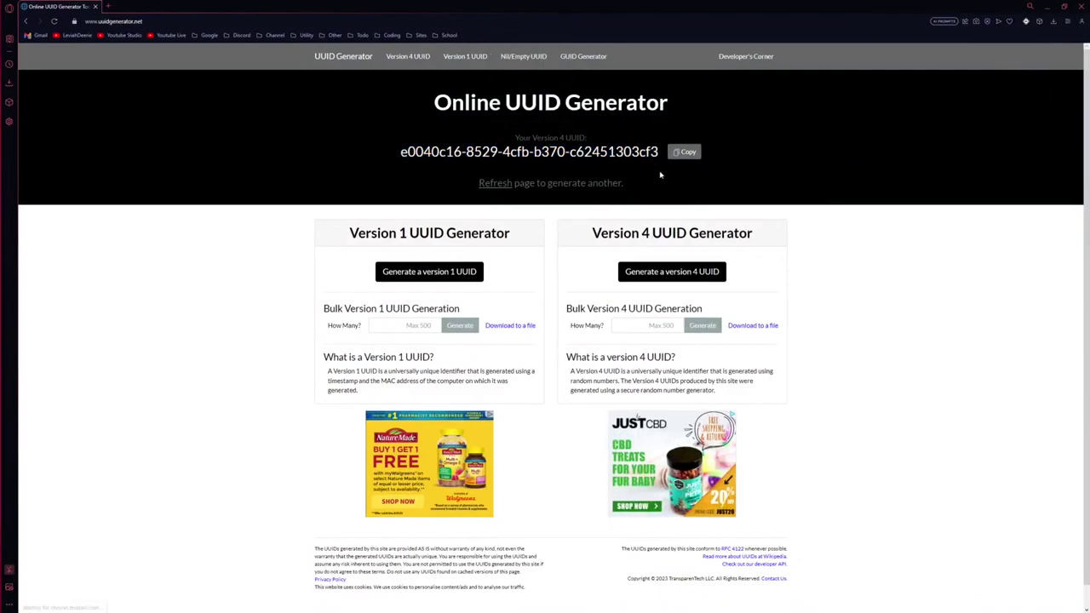
left_click(684, 152)
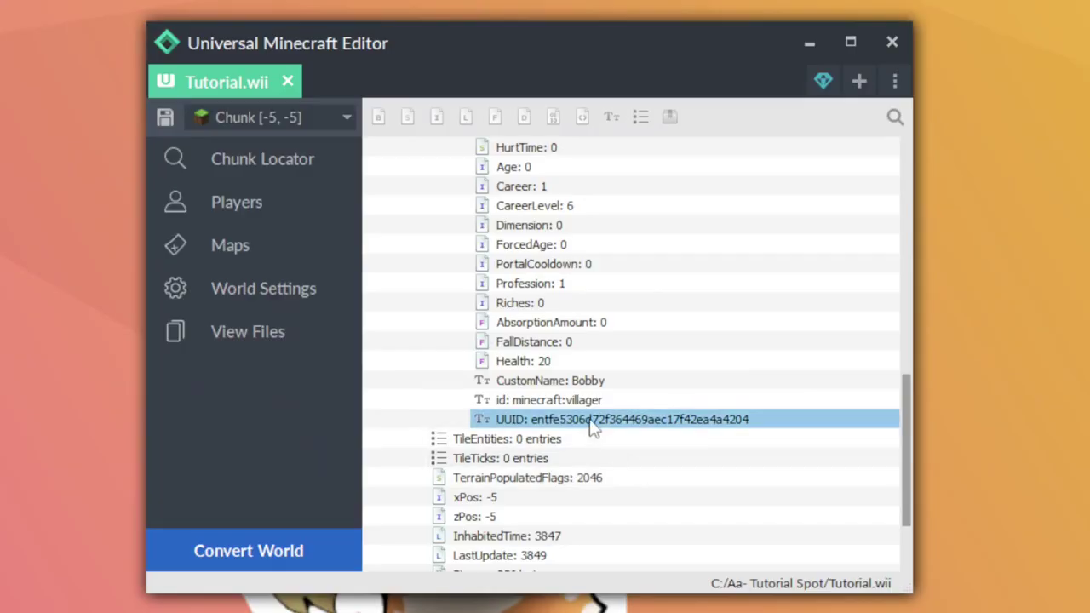
double_click(593, 422)
key("ctrl+v")
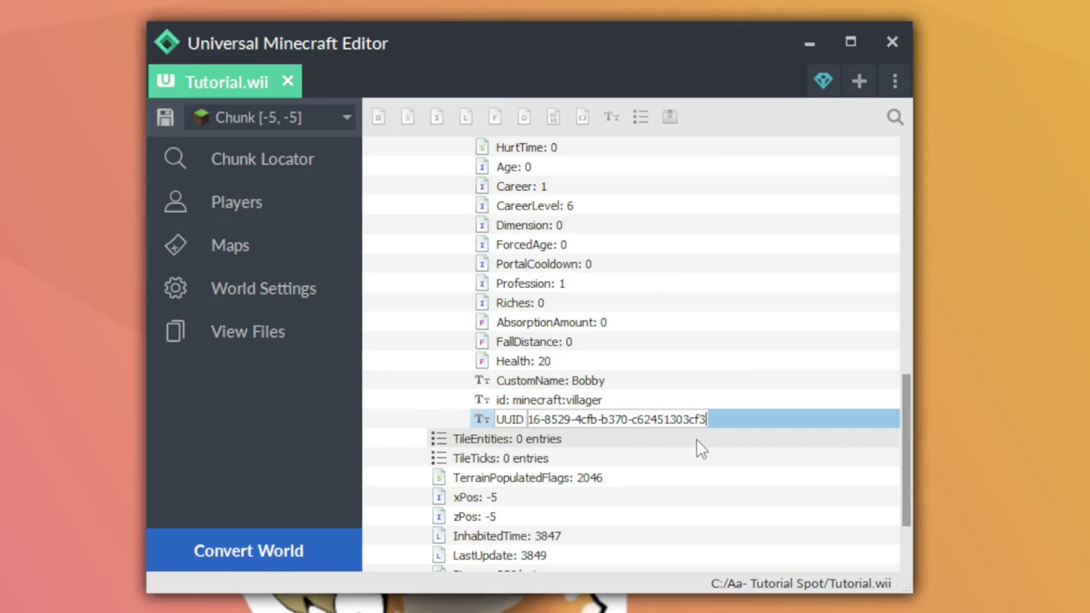
left_click(601, 419)
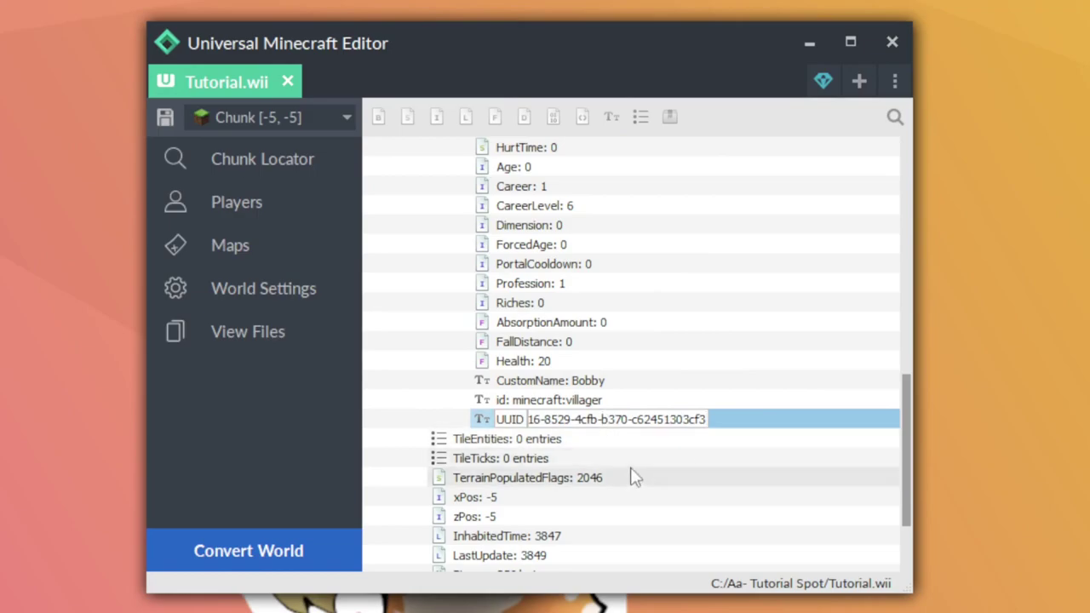
key("BackSpace")
left_click(577, 419)
key("BackSpace")
left_click(547, 419)
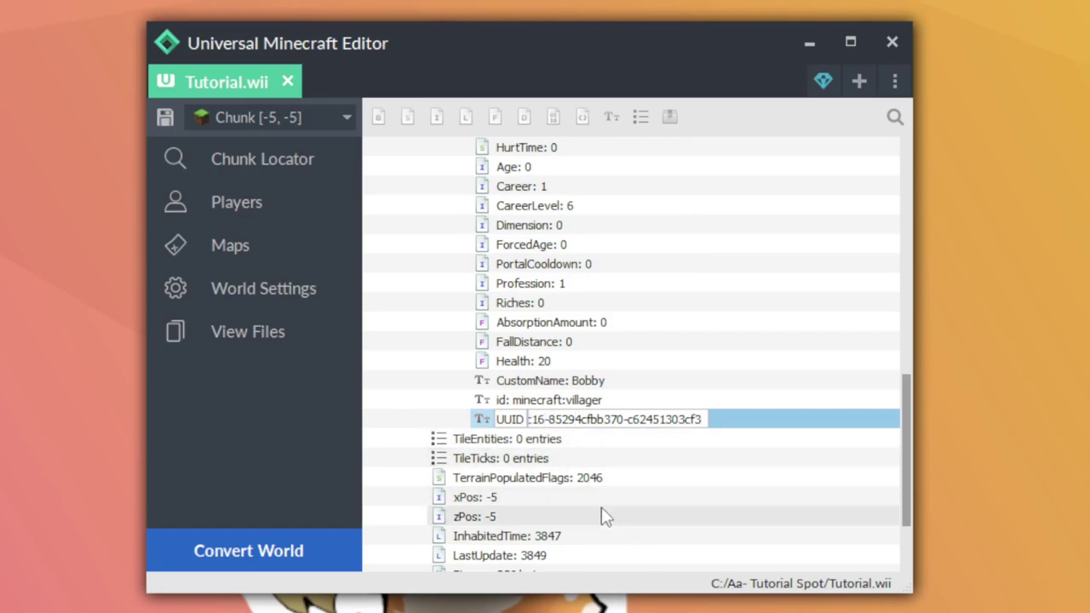
key("BackSpace")
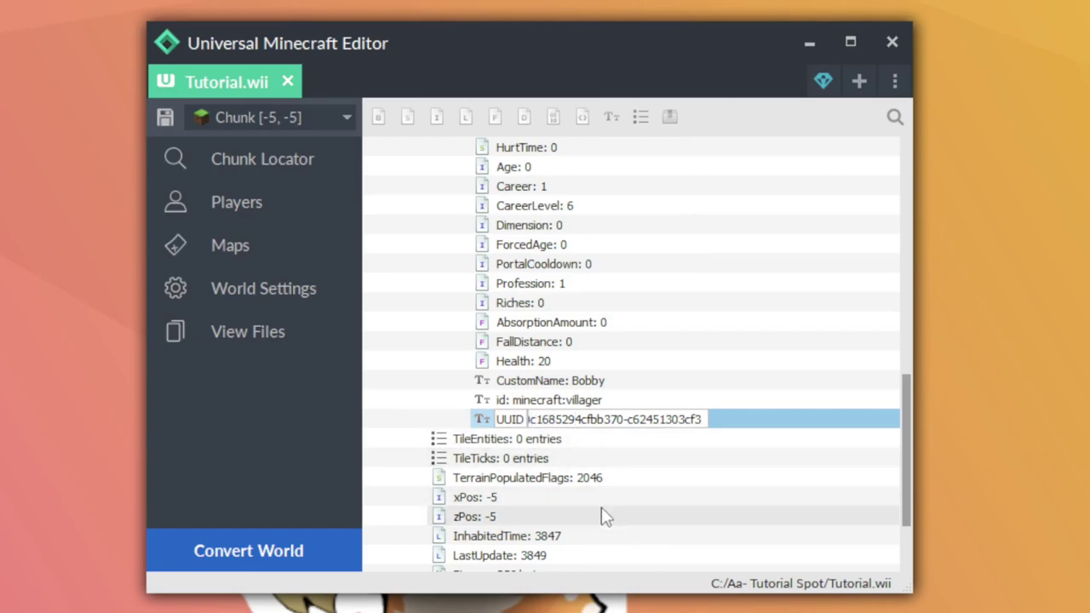
left_click(629, 419)
key("BackSpace")
left_click_drag(543, 419, 510, 419)
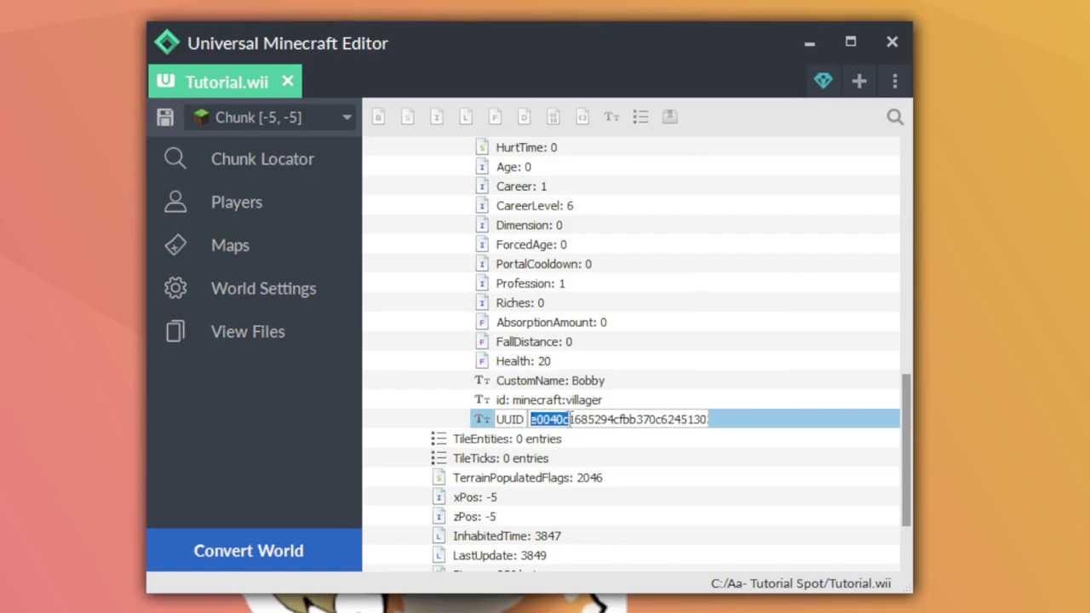
key("Return")
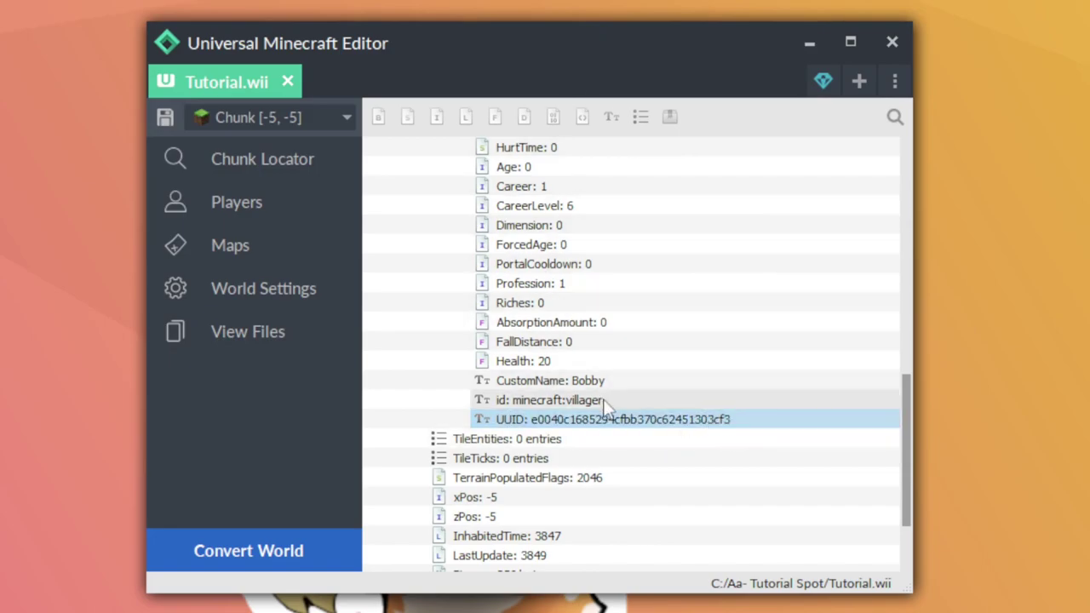
Check the second villager's position entry and save the world.
scroll(621, 420, "up", 15)
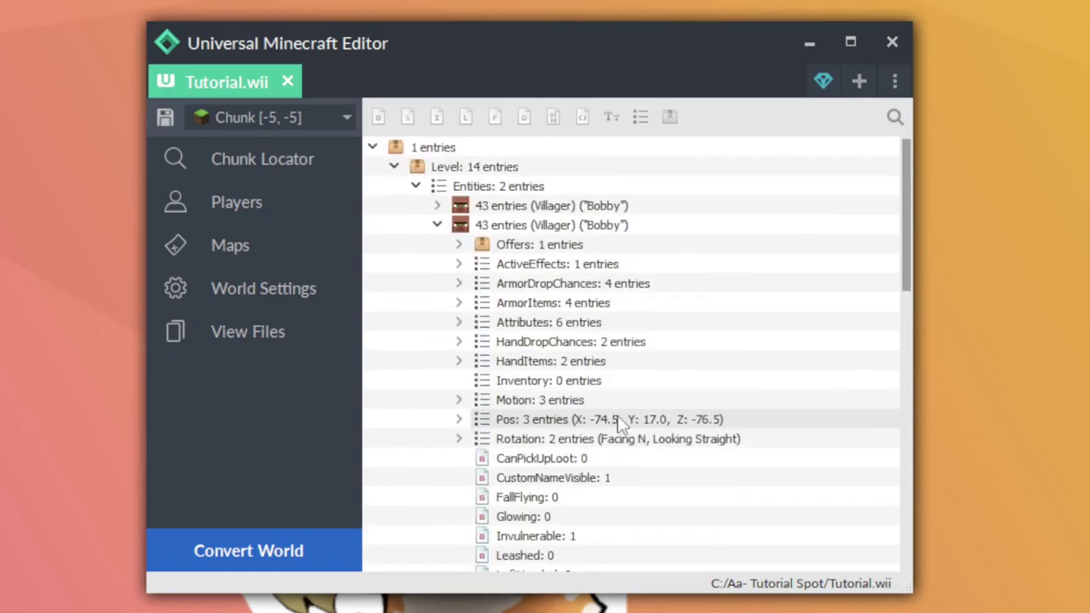
key("ctrl+s")
left_click(642, 361)
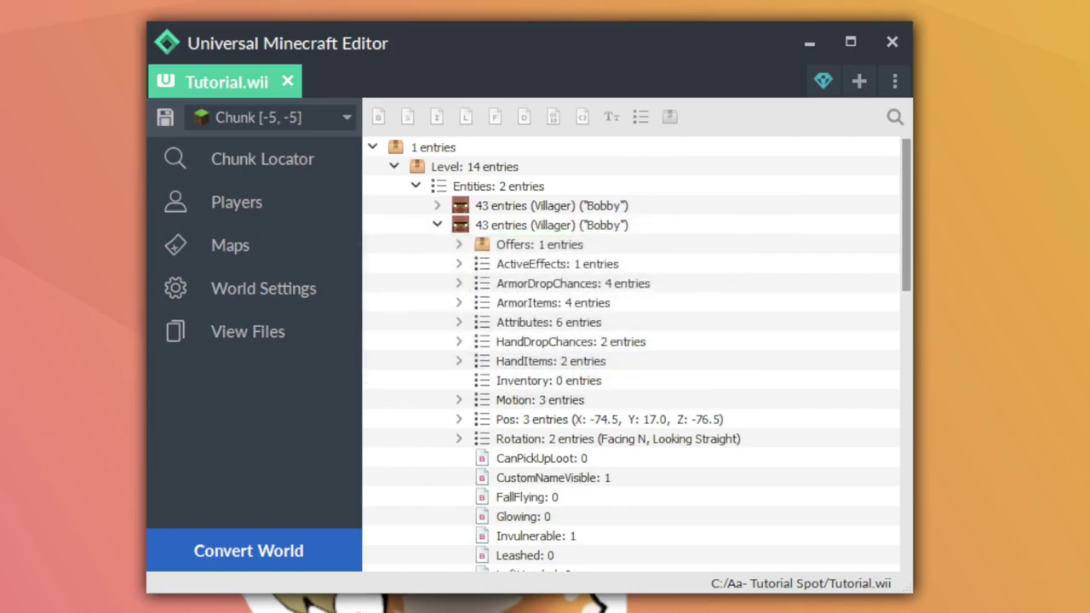